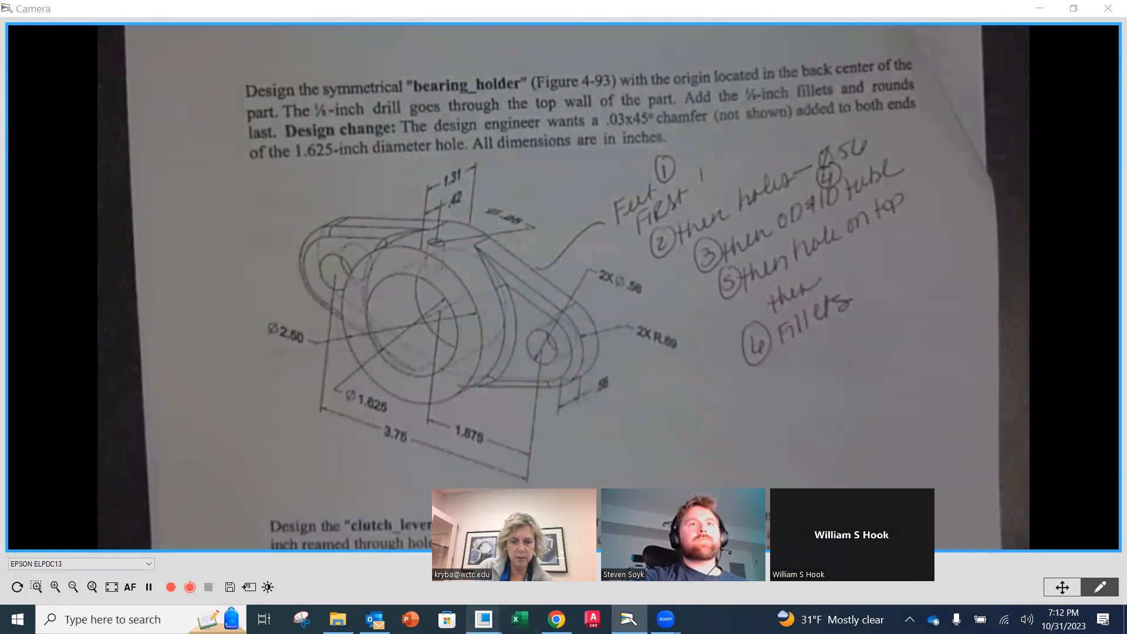
- Switch to Creo Parametric and create a new solid part named bearing_holder1 with the default template
mouse_move(483, 619)
click(431, 585)
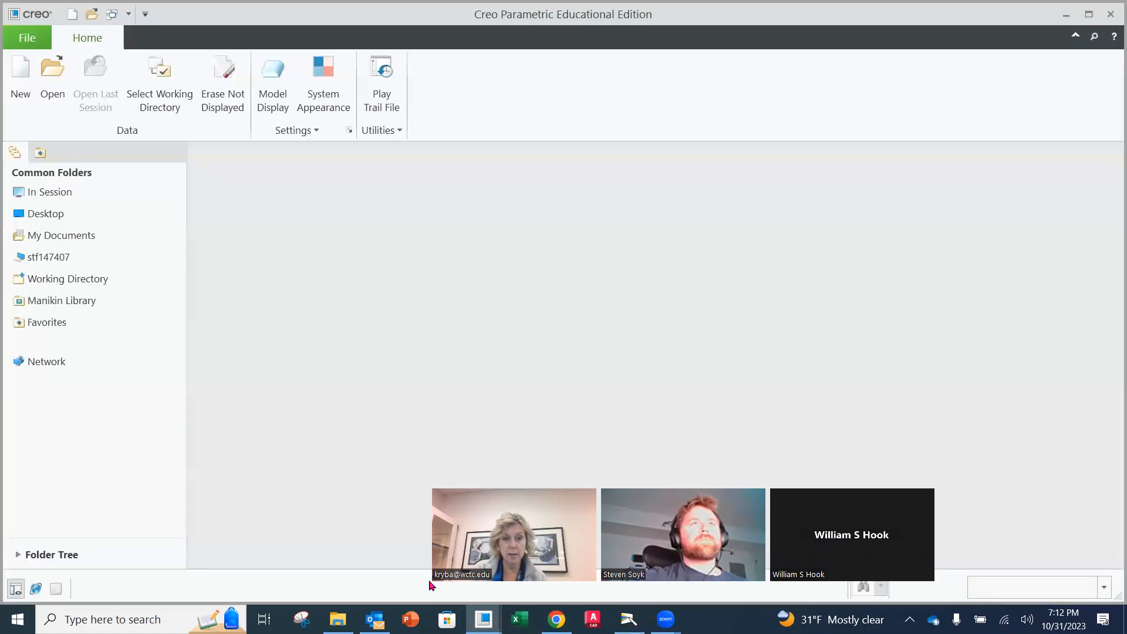
click(20, 82)
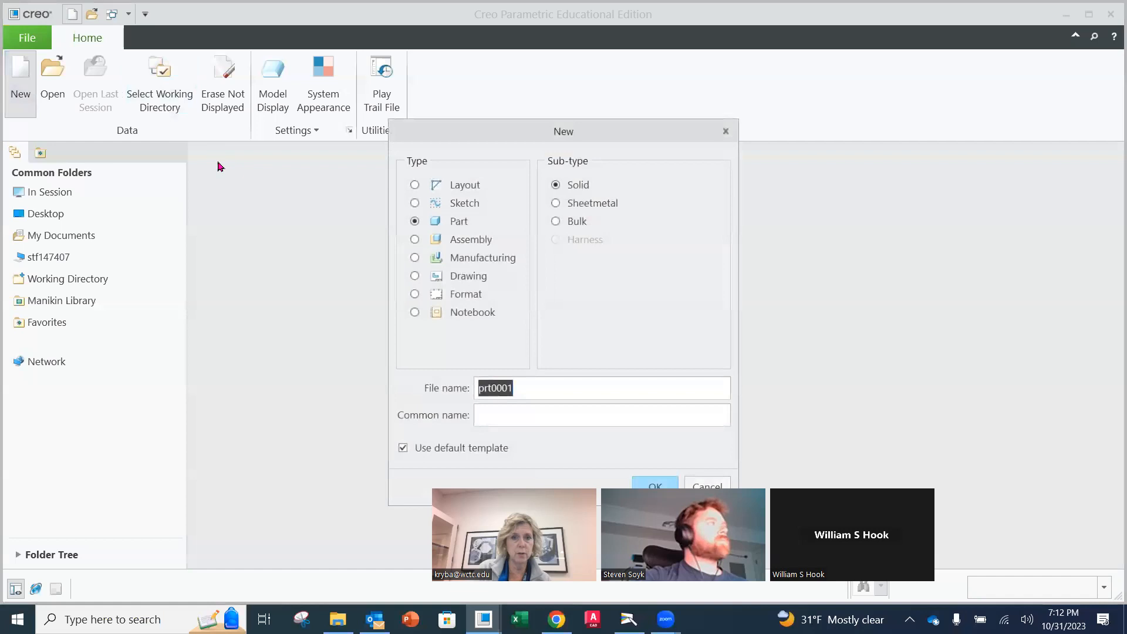
text(bear)
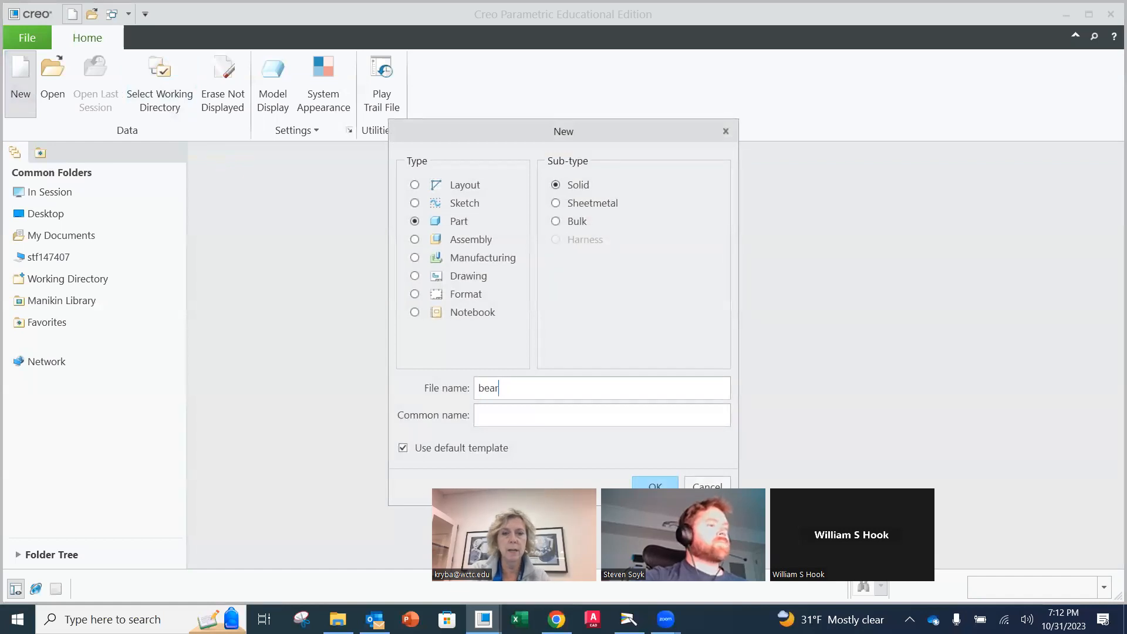
text(ing_holde)
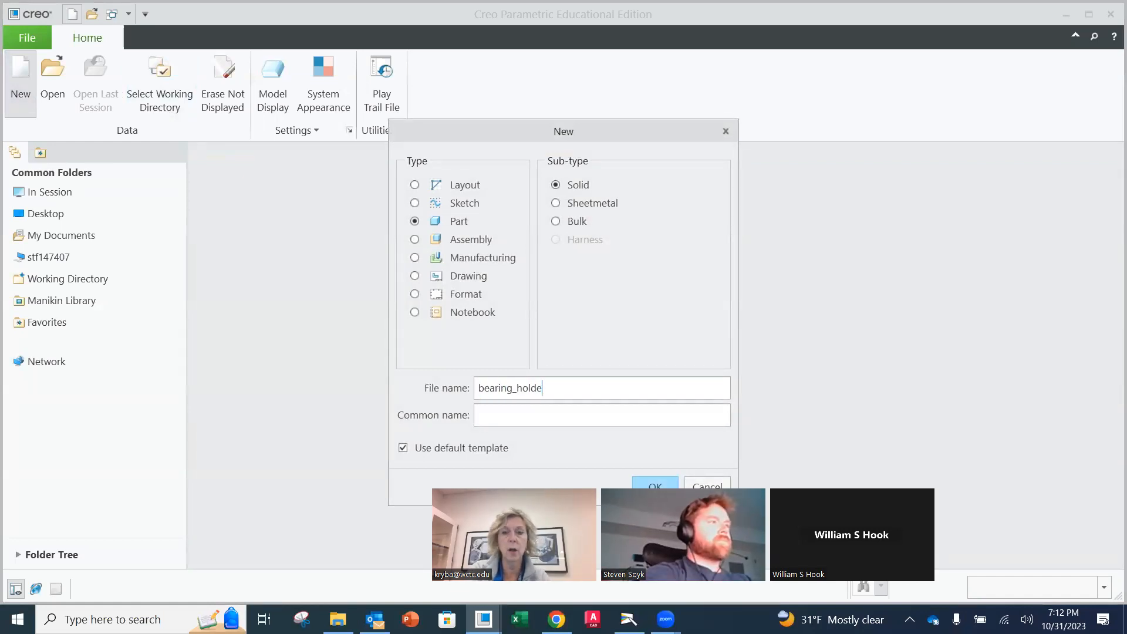
text(r)
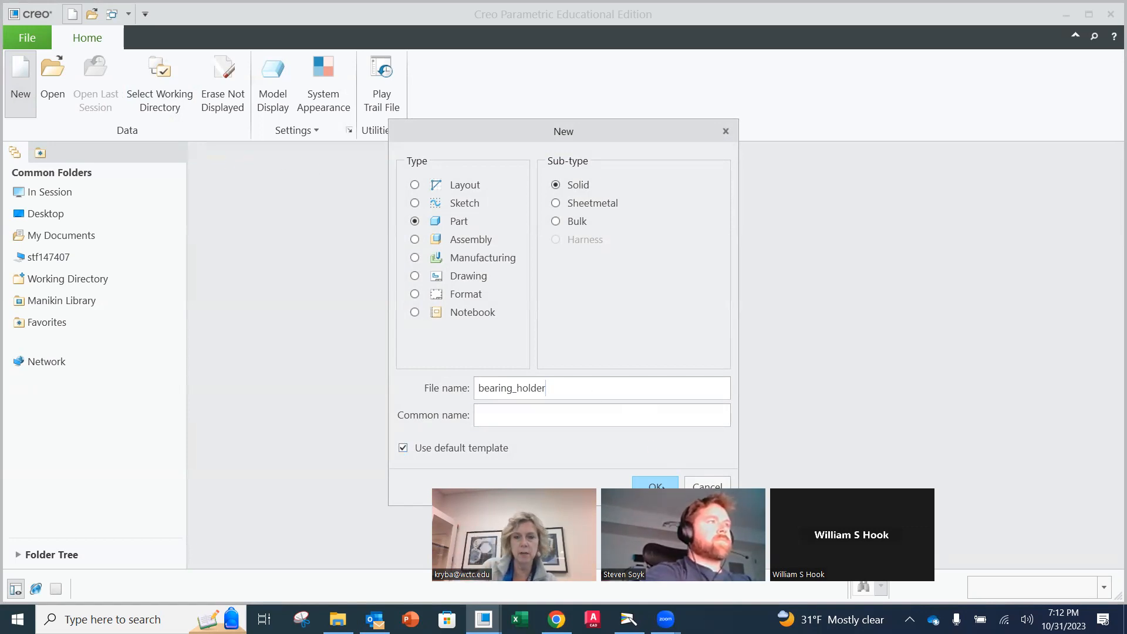
click(652, 482)
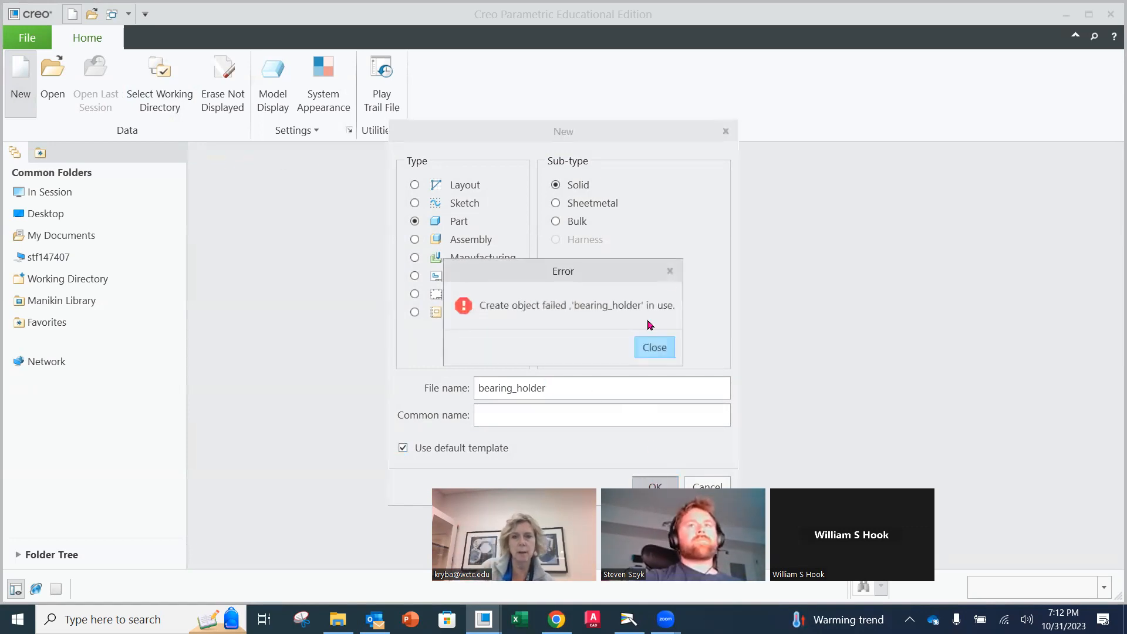
click(665, 352)
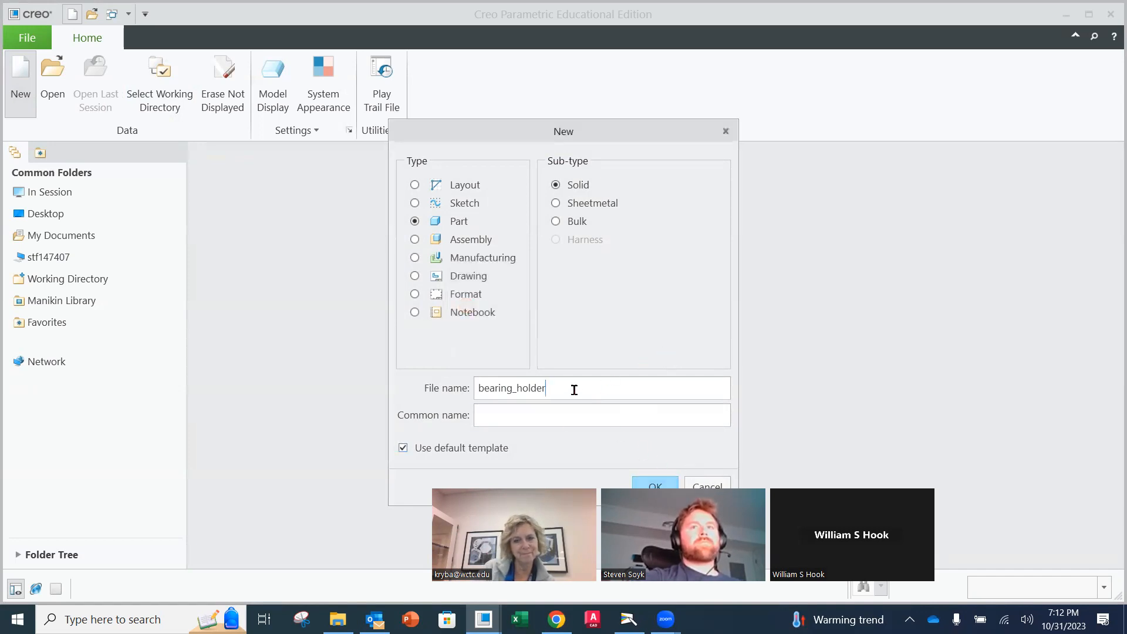
text(1)
click(656, 486)
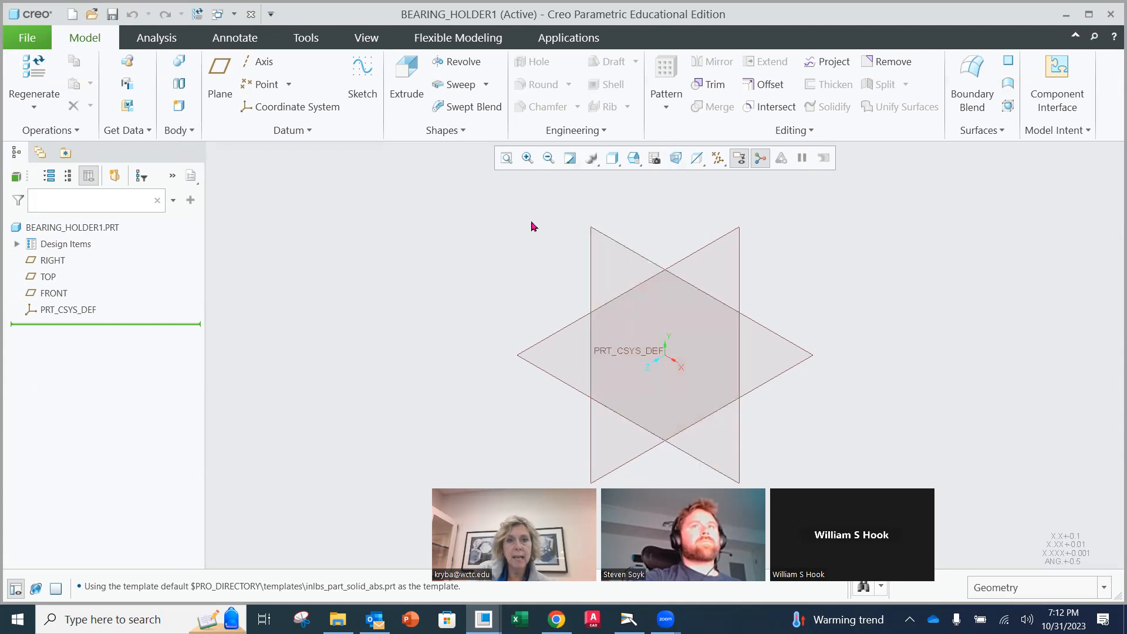
- Start an Extrude and open its sketch on the FRONT plane, with the RIGHT plane as reference oriented Right
click(407, 94)
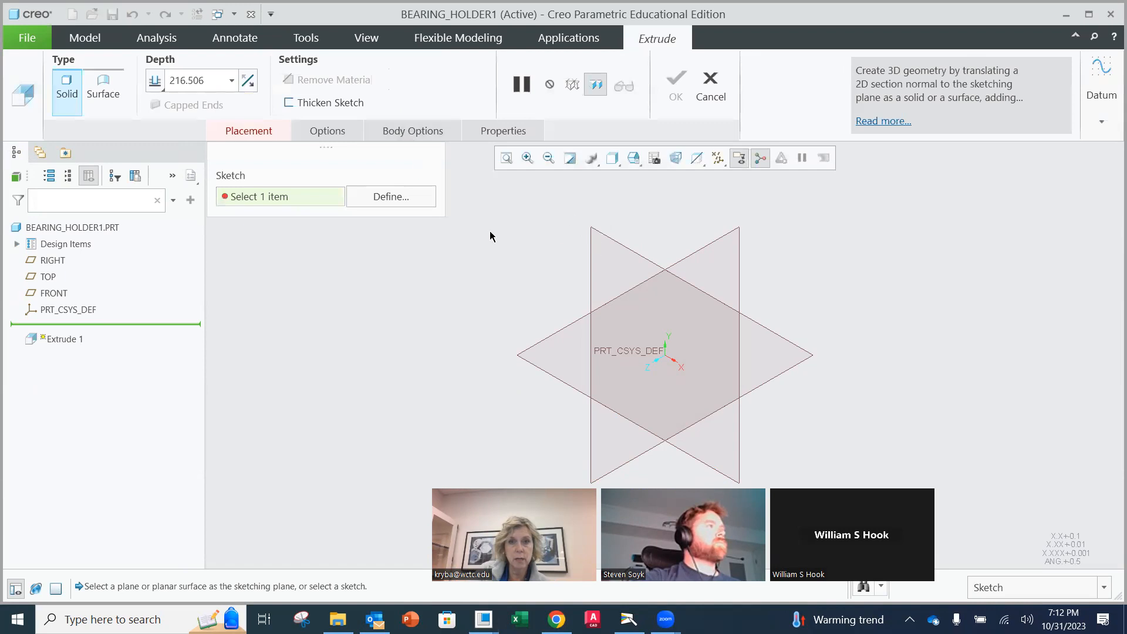
click(382, 196)
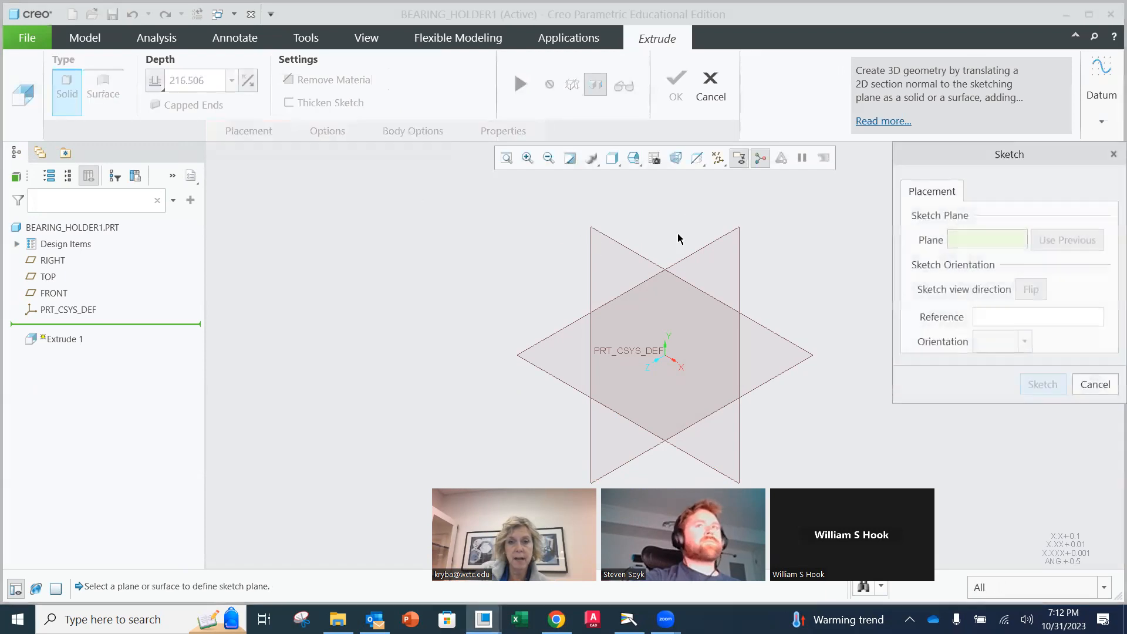
click(637, 253)
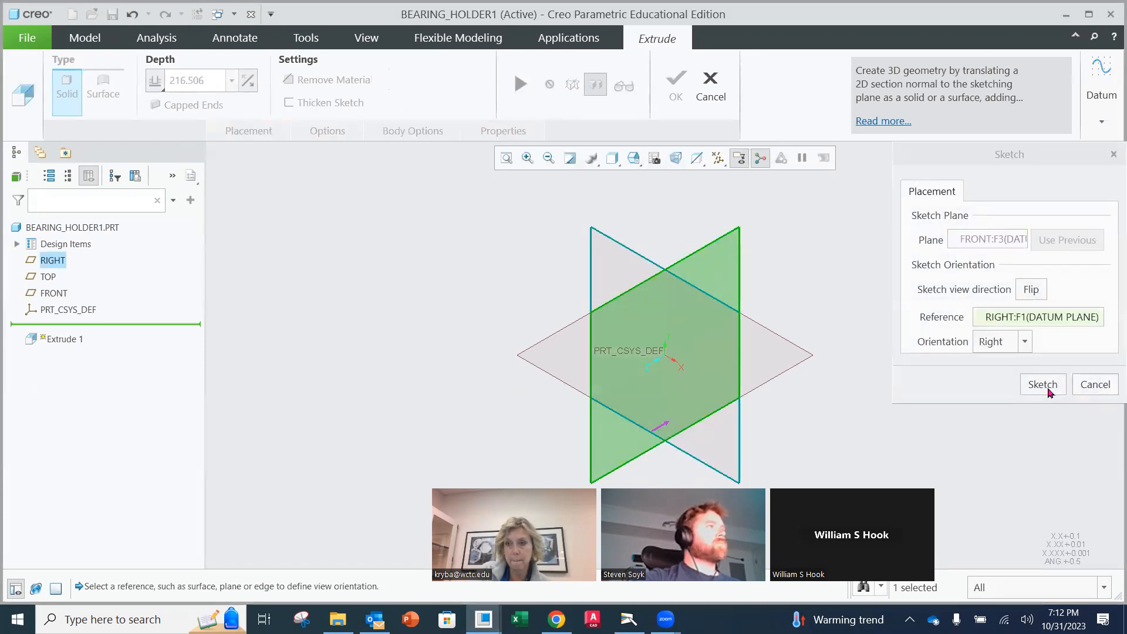
click(1051, 392)
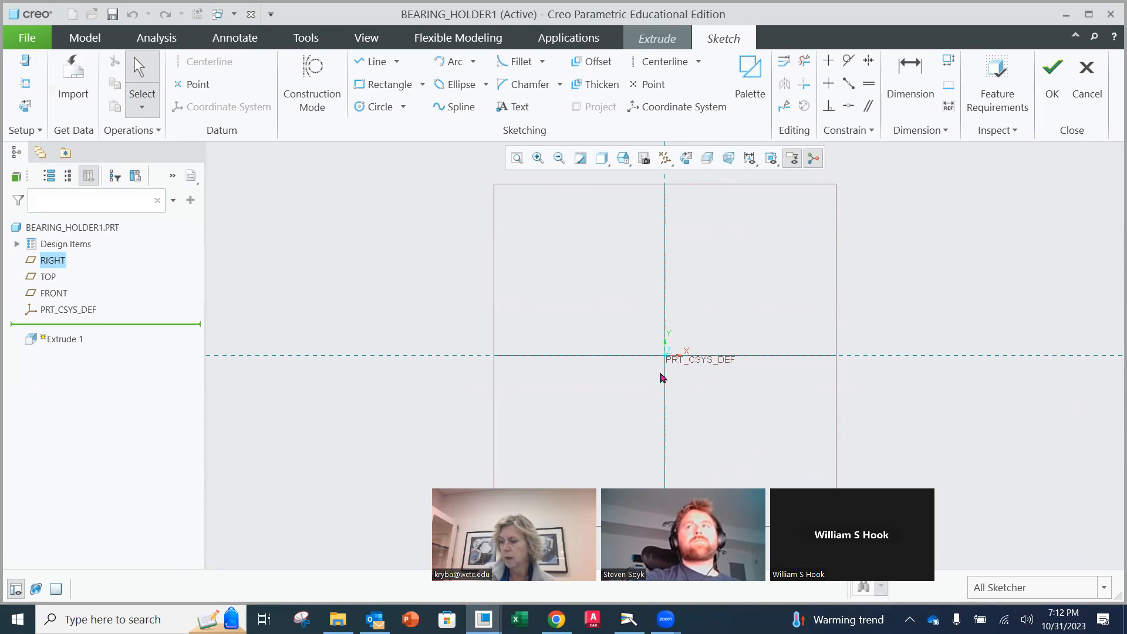
- Check the bearing holder drawing in the Camera window, and in Creo sketch a circle about 238.5 in diameter centred on the origin
click(628, 620)
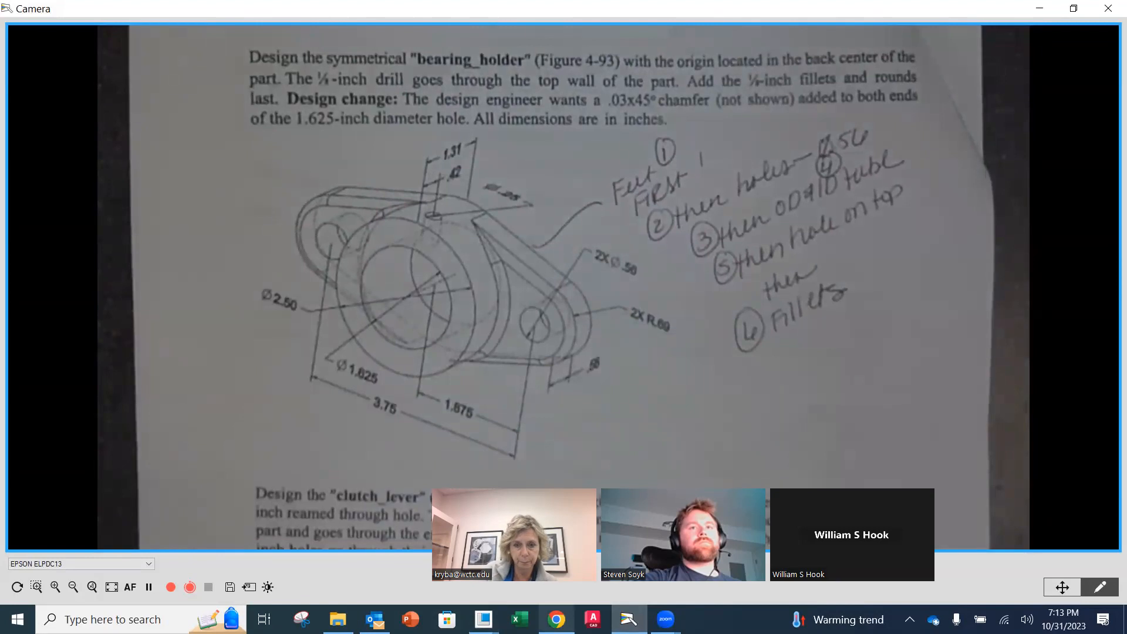
click(483, 620)
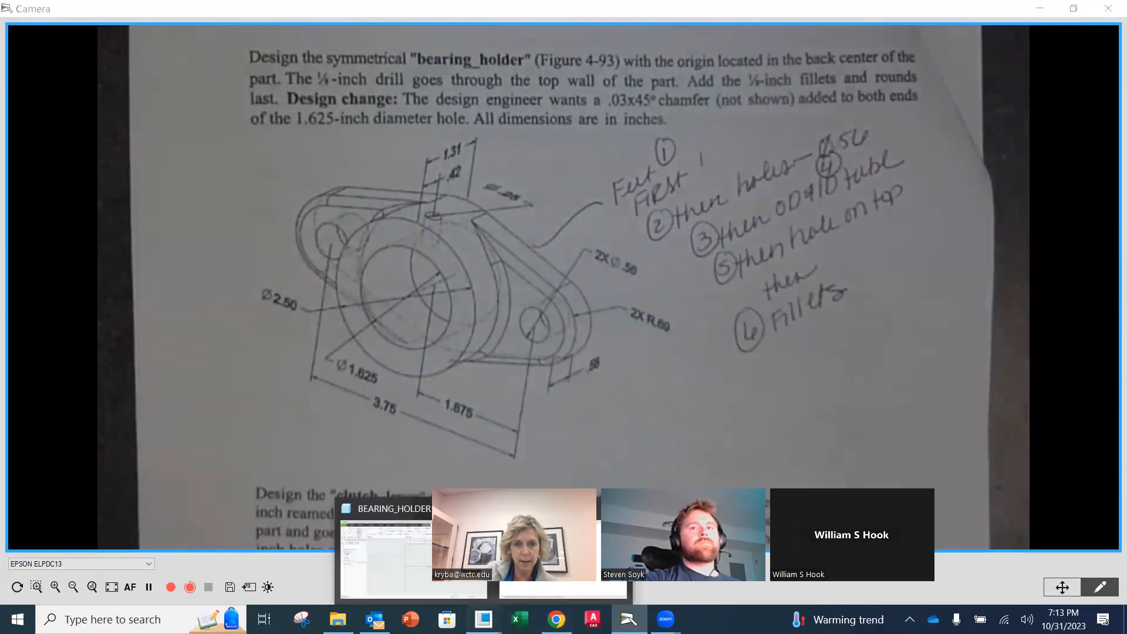
click(428, 554)
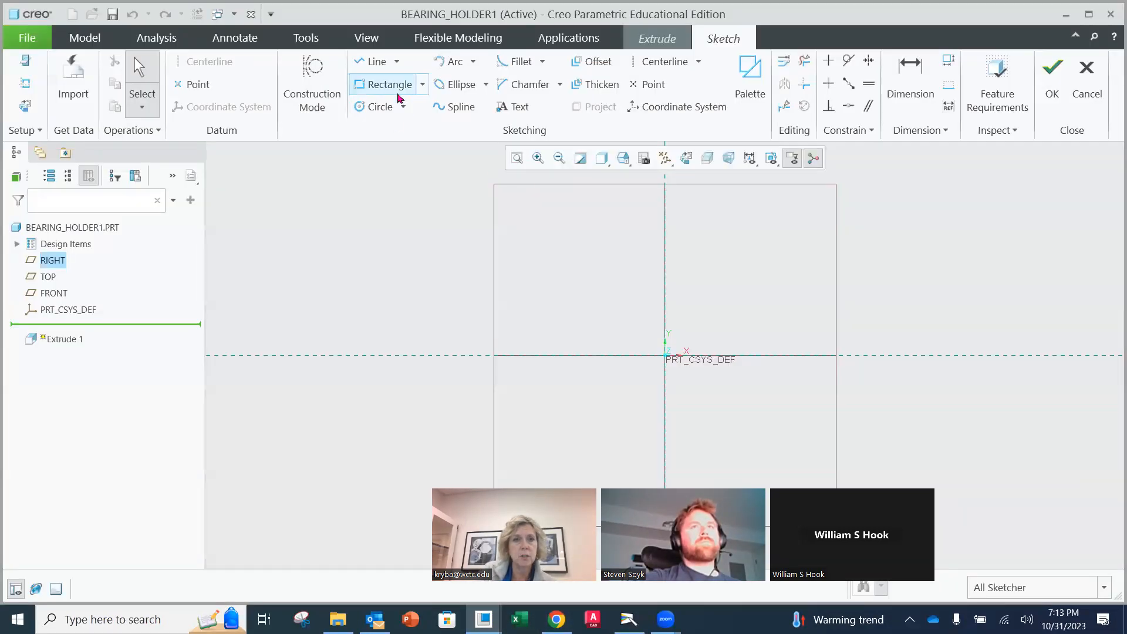
click(385, 106)
click(665, 355)
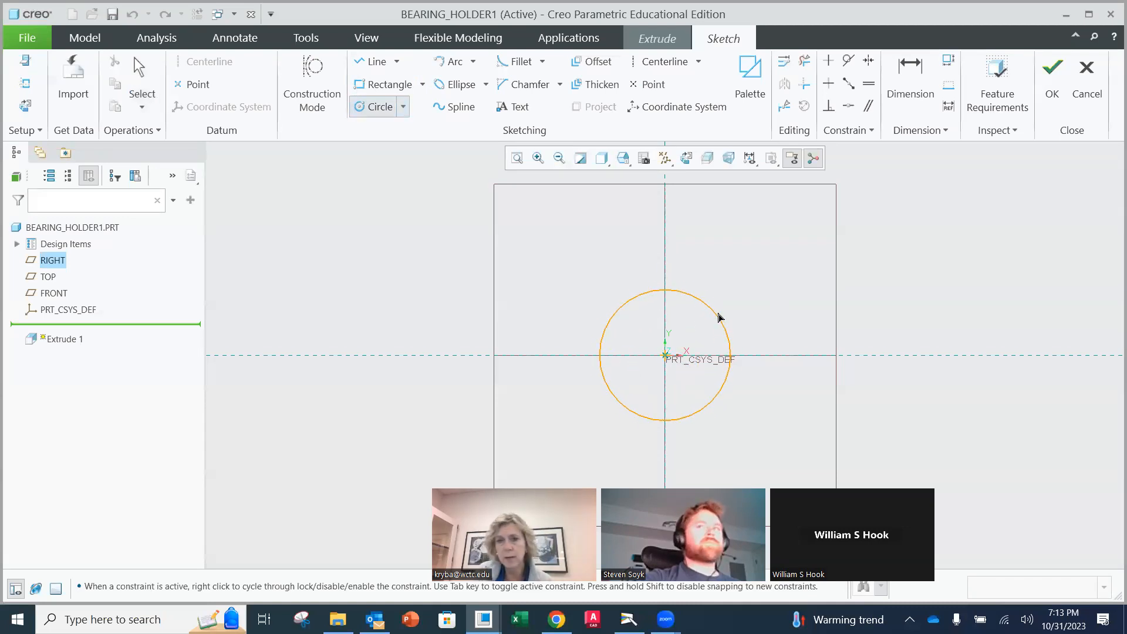
click(720, 298)
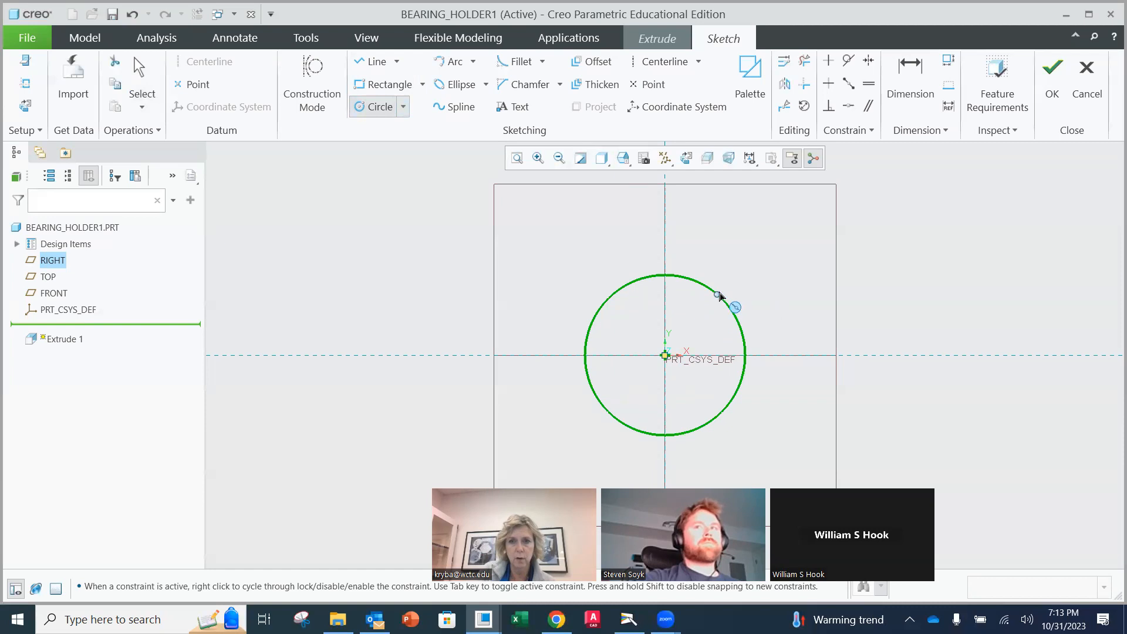
middle_click(721, 297)
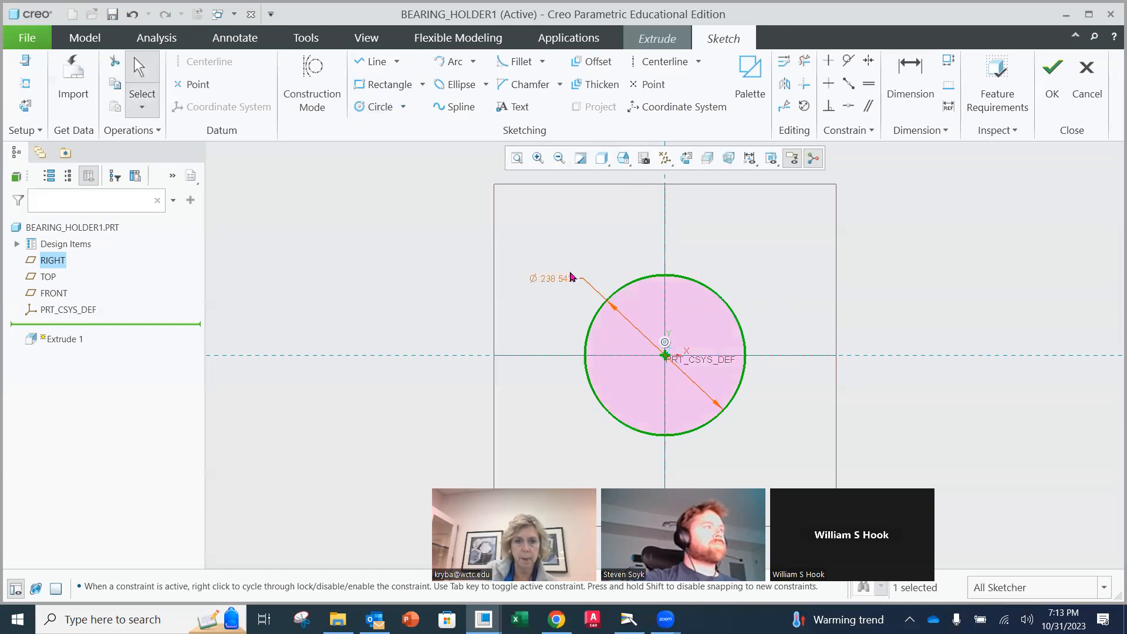
- Set the diameter of the circle at the origin to 2.5
double_click(552, 278)
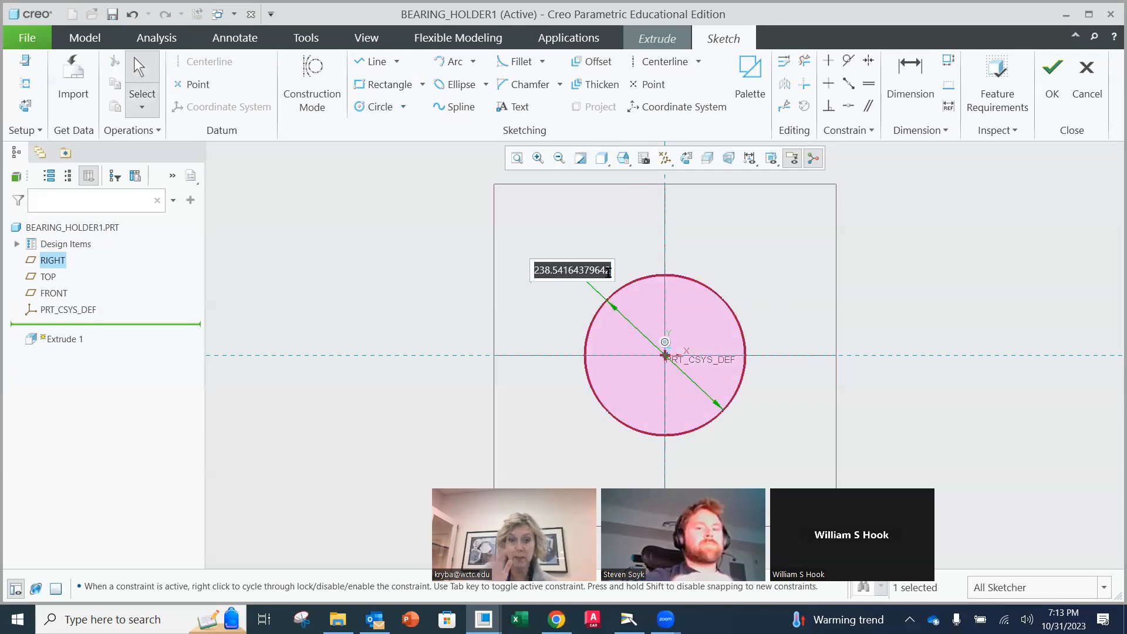
click(608, 272)
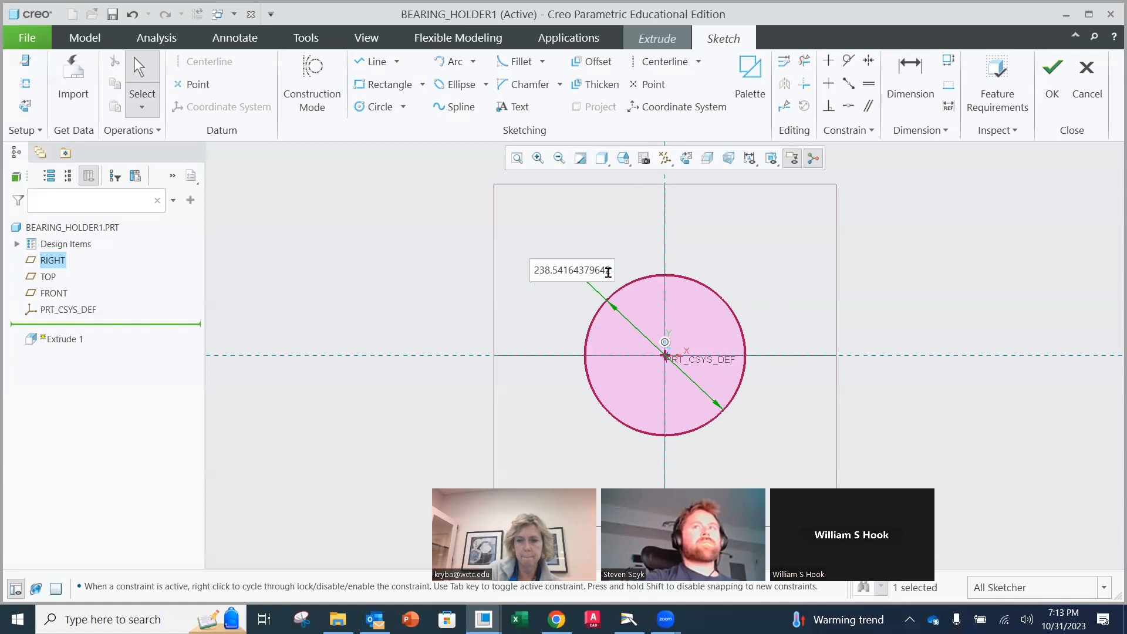
key(BackSpace)
key(BackSpace)
key(BackSpace)
key(BackSpace)
key(BackSpace)
key(BackSpace)
key(BackSpace)
key(BackSpace)
key(BackSpace)
key(BackSpace)
key(BackSpace)
key(BackSpace)
key(BackSpace)
key(BackSpace)
text(2.5)
key(Return)
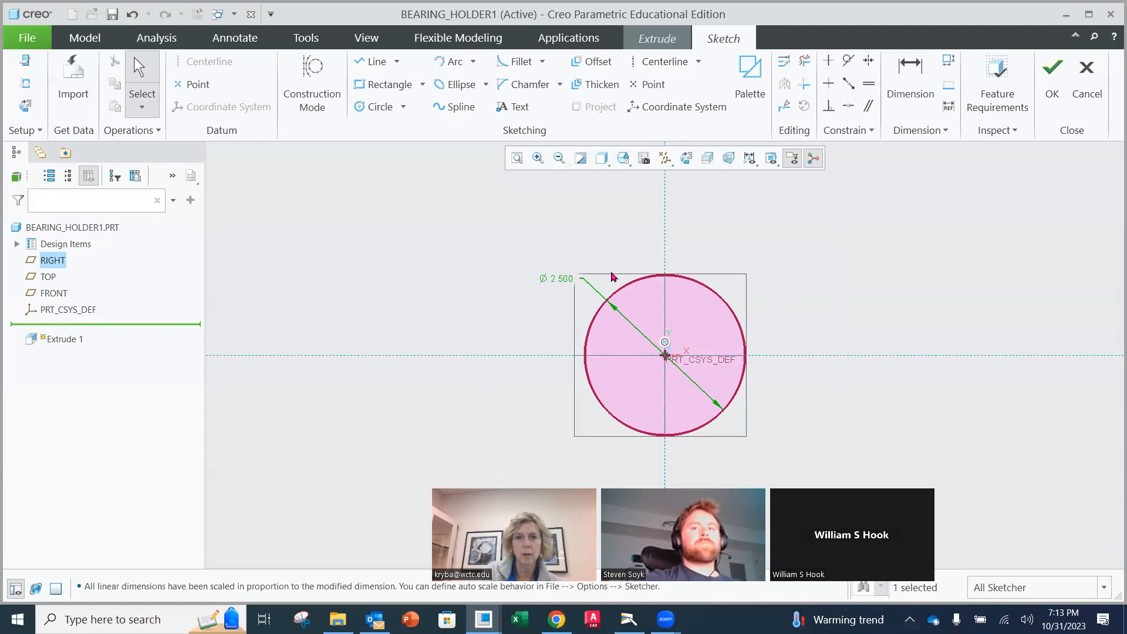
click(746, 233)
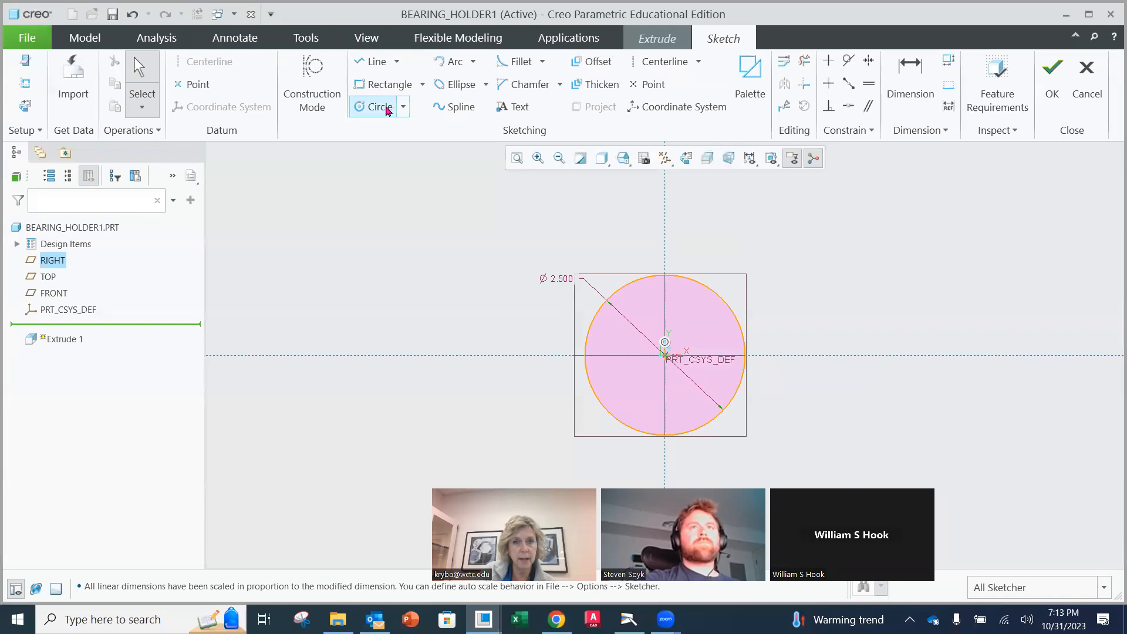
- Sketch a second circle about 1.29 in diameter on the horizontal axis, centred about 2.74 to the right of the origin
click(388, 108)
click(841, 355)
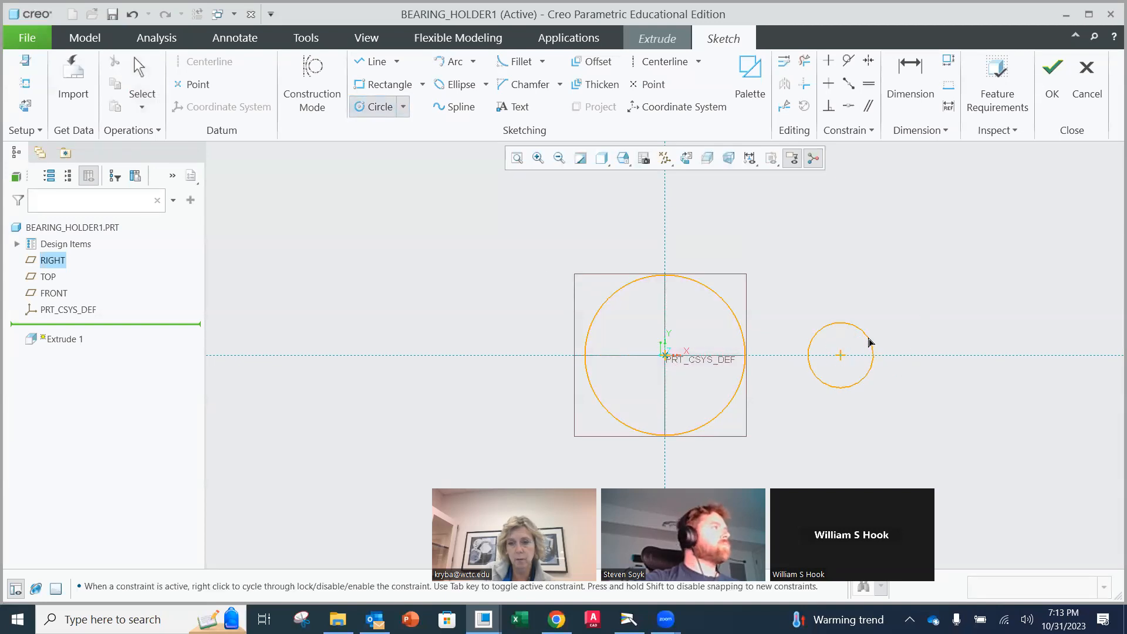
click(878, 330)
middle_click(870, 289)
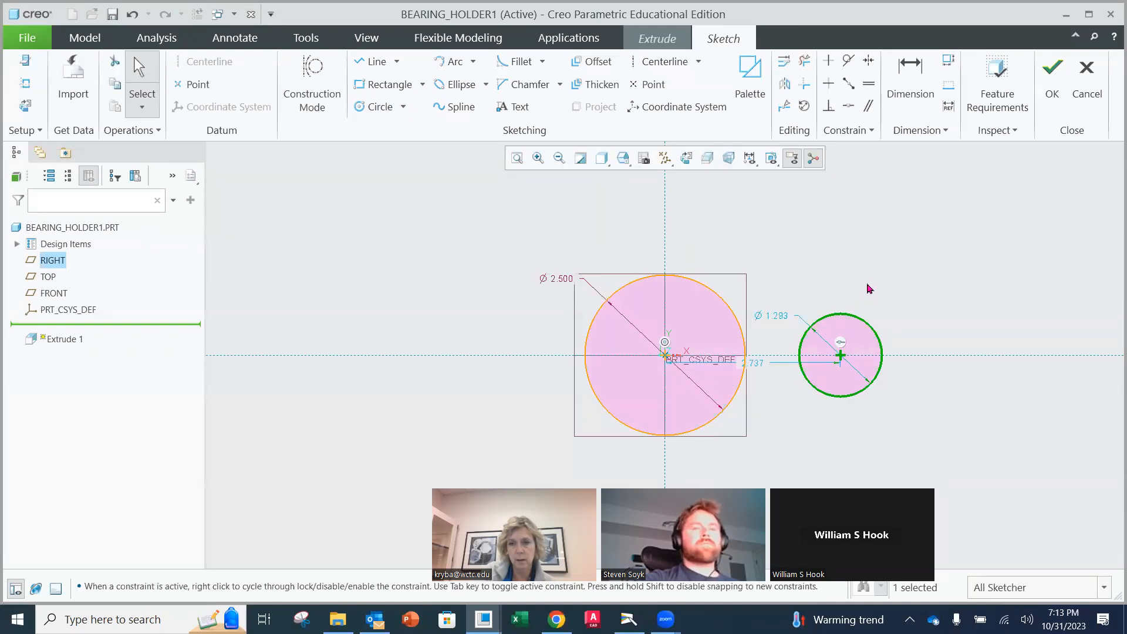
- Place the smaller circle's diameter dimension above and to its right, and set it to 1.375
drag(781, 316, 915, 291)
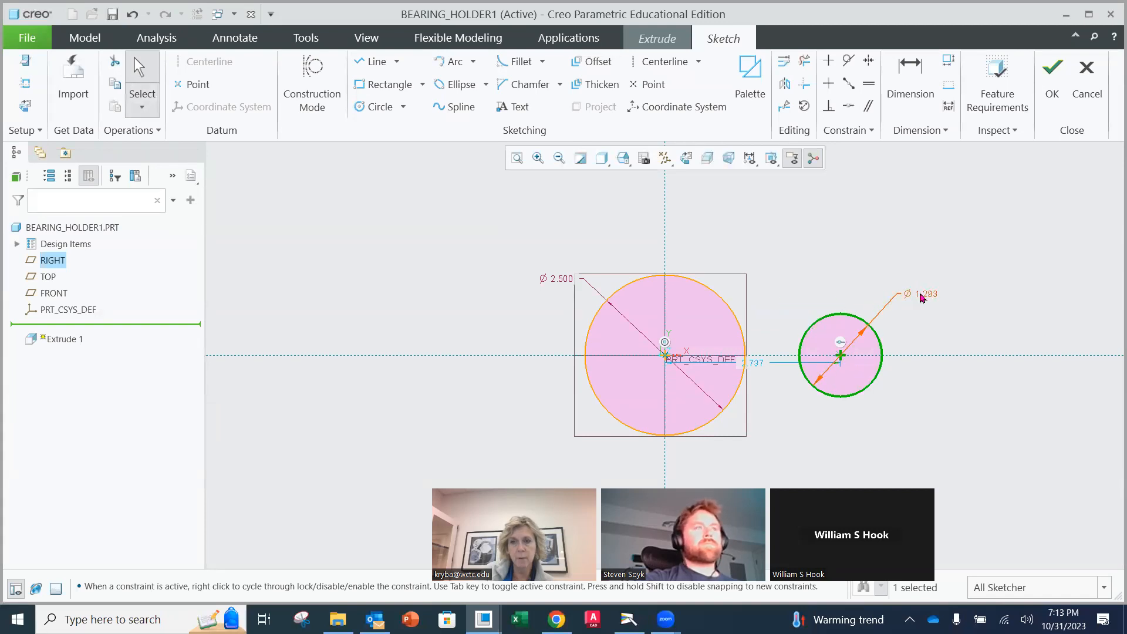
double_click(921, 296)
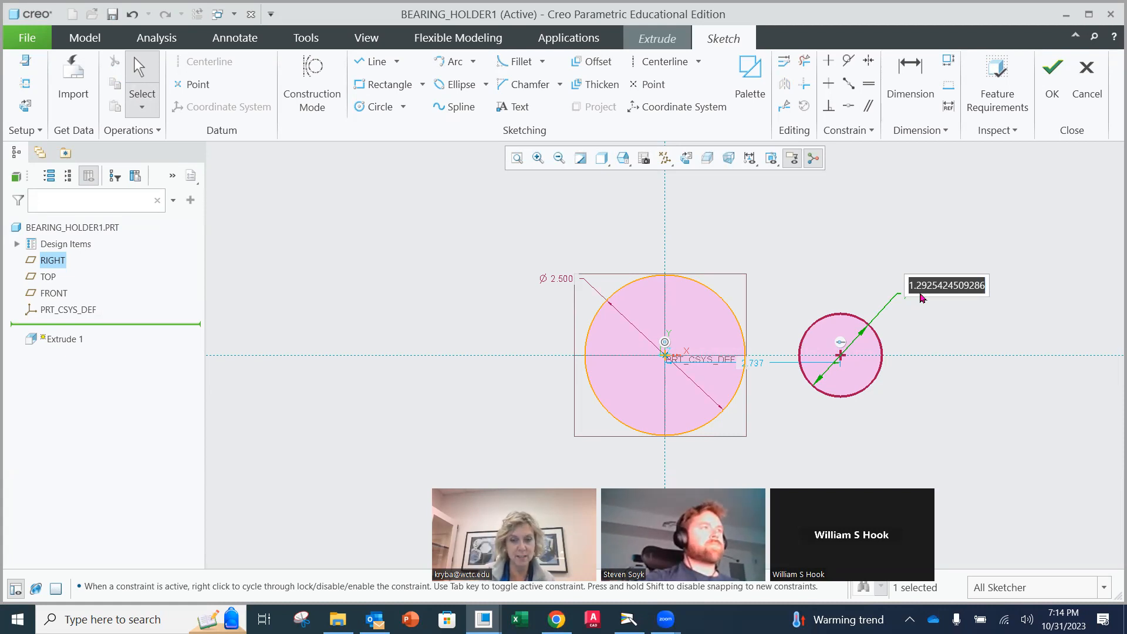
text(1.375)
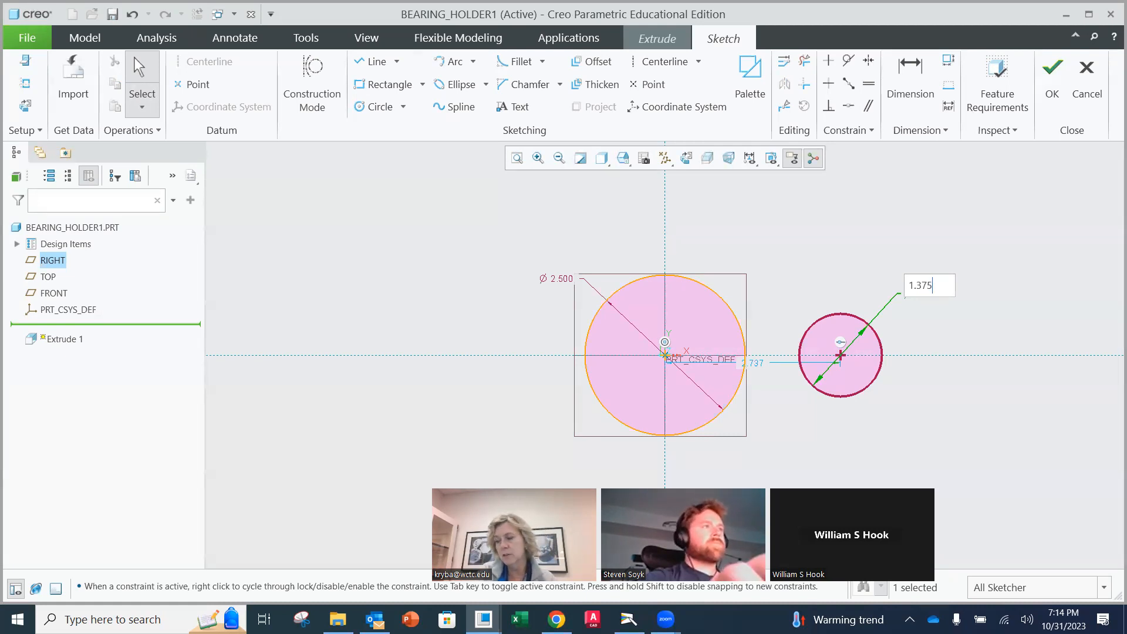
key(Return)
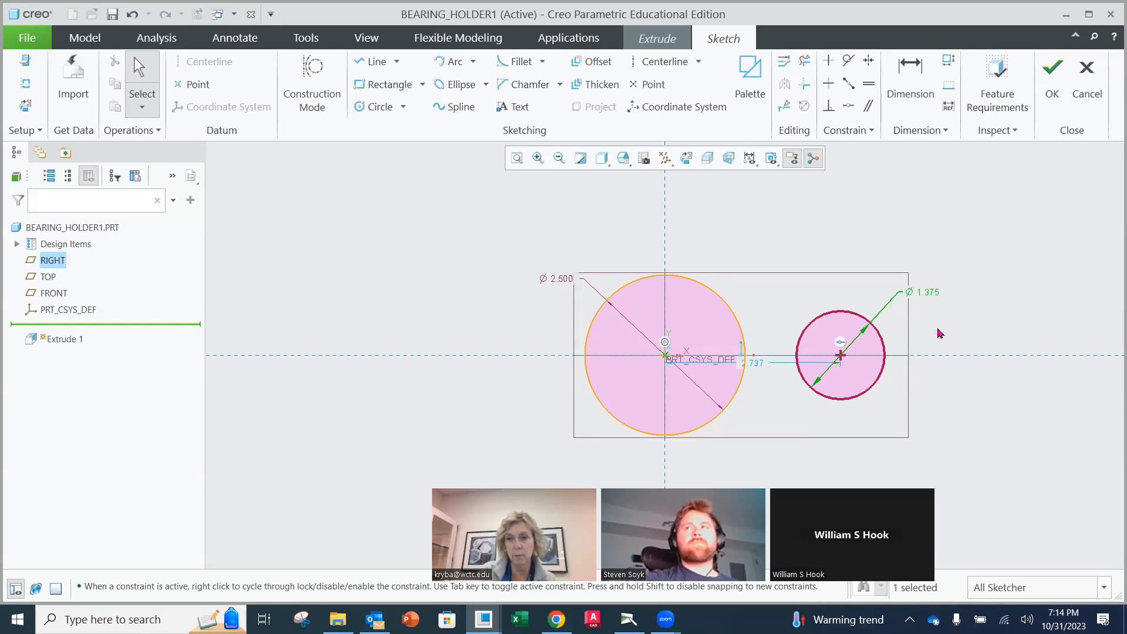
- Move the centre-distance dimension below the two circles and set the distance between their centres to 1.875
scroll(878, 352, up, 1)
scroll(868, 355, down, 2)
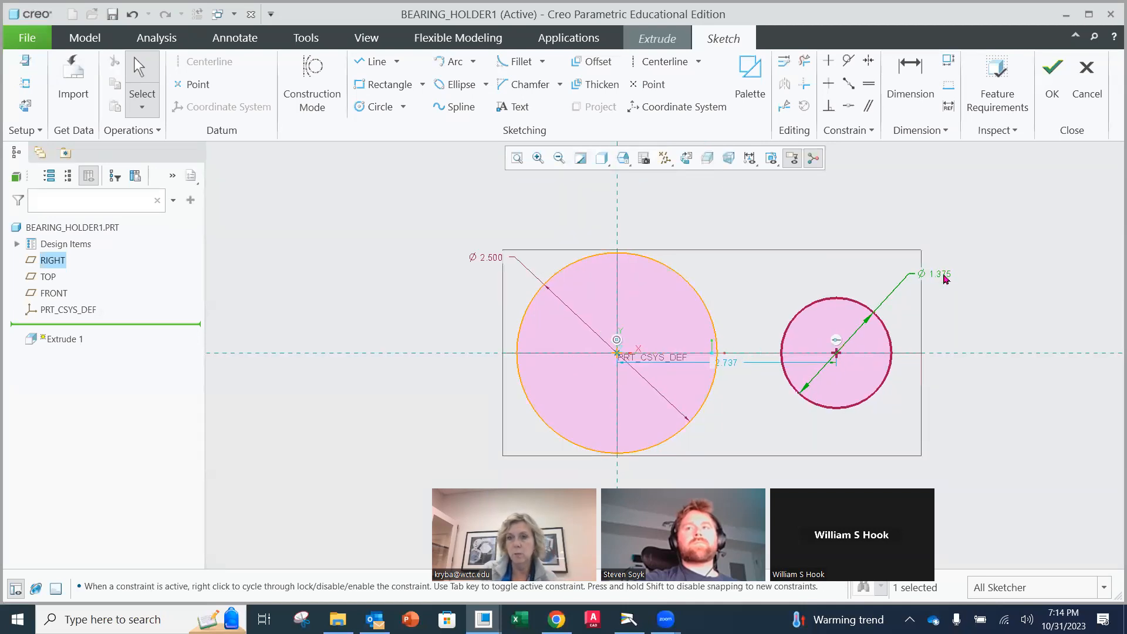
drag(736, 371, 726, 480)
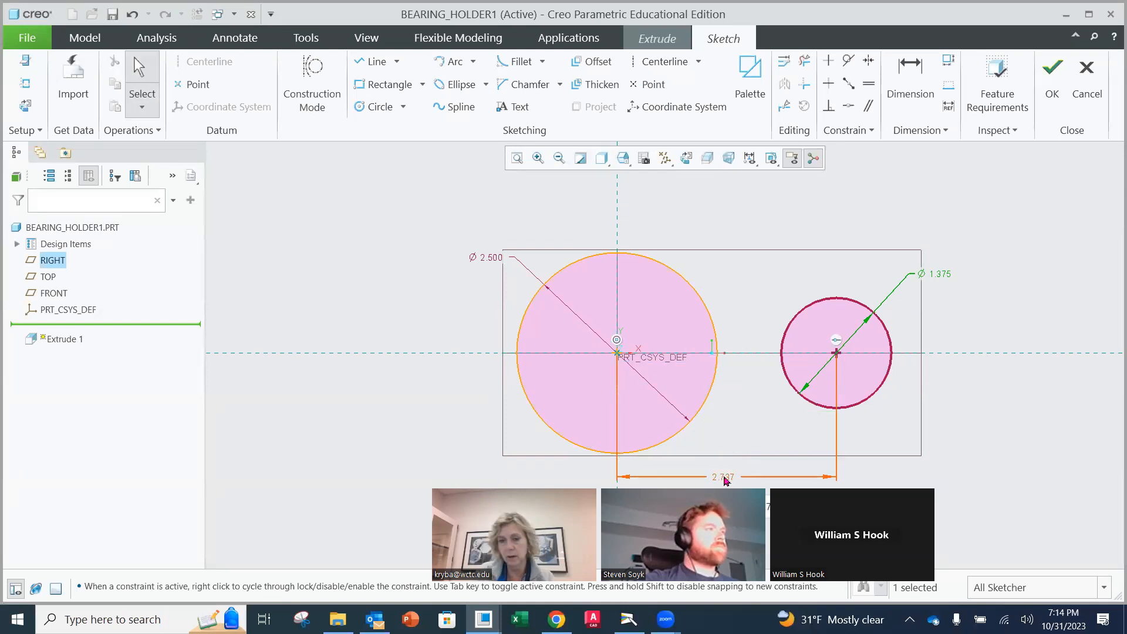
double_click(725, 477)
text(1.875)
key(Return)
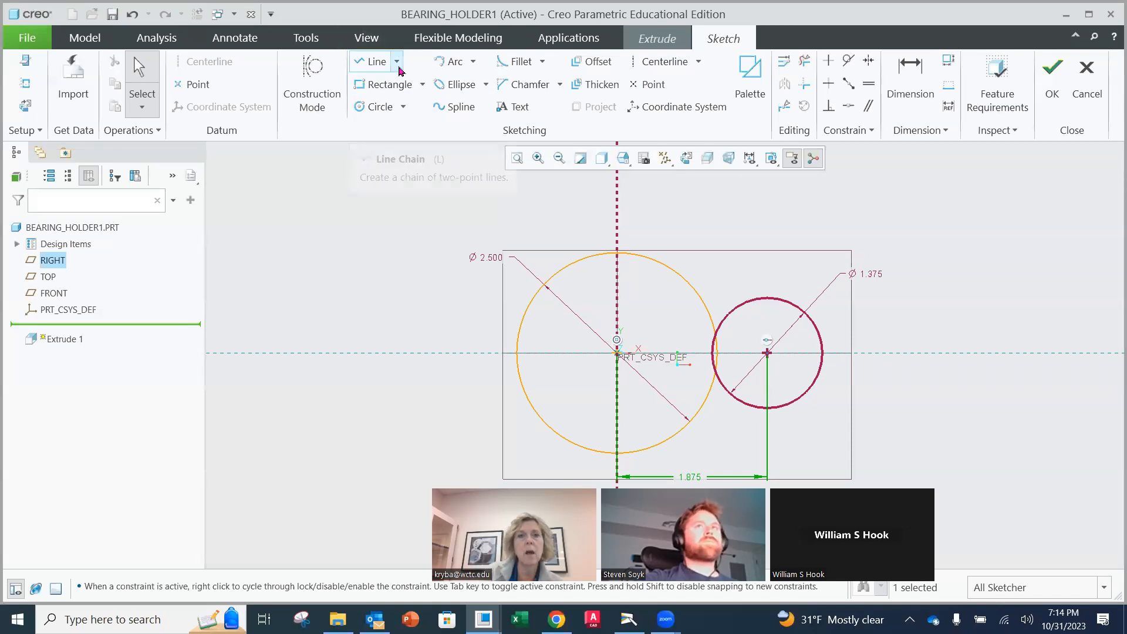
- Draw a tangent line joining the upper sides of the 2.5 circle and the 1.375 circle
click(398, 66)
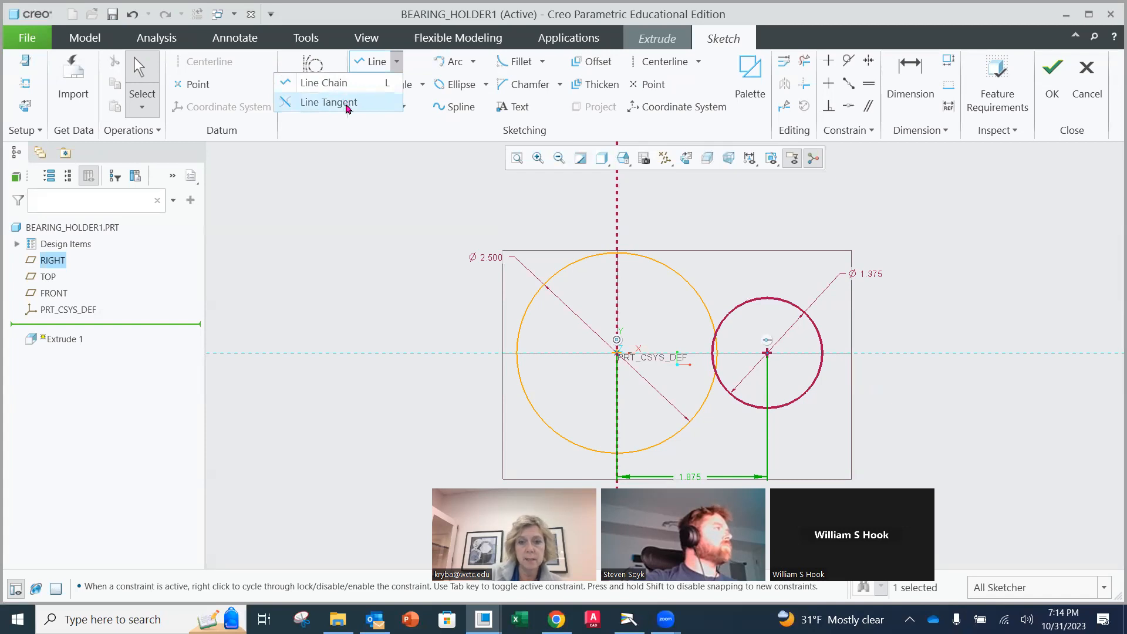
click(346, 103)
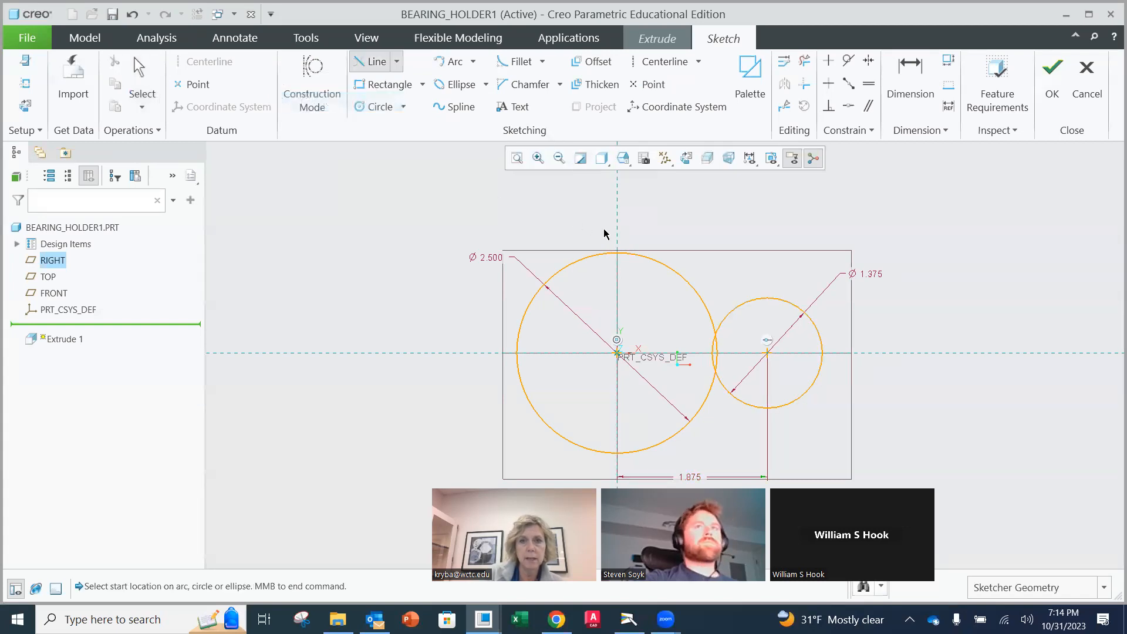
click(652, 256)
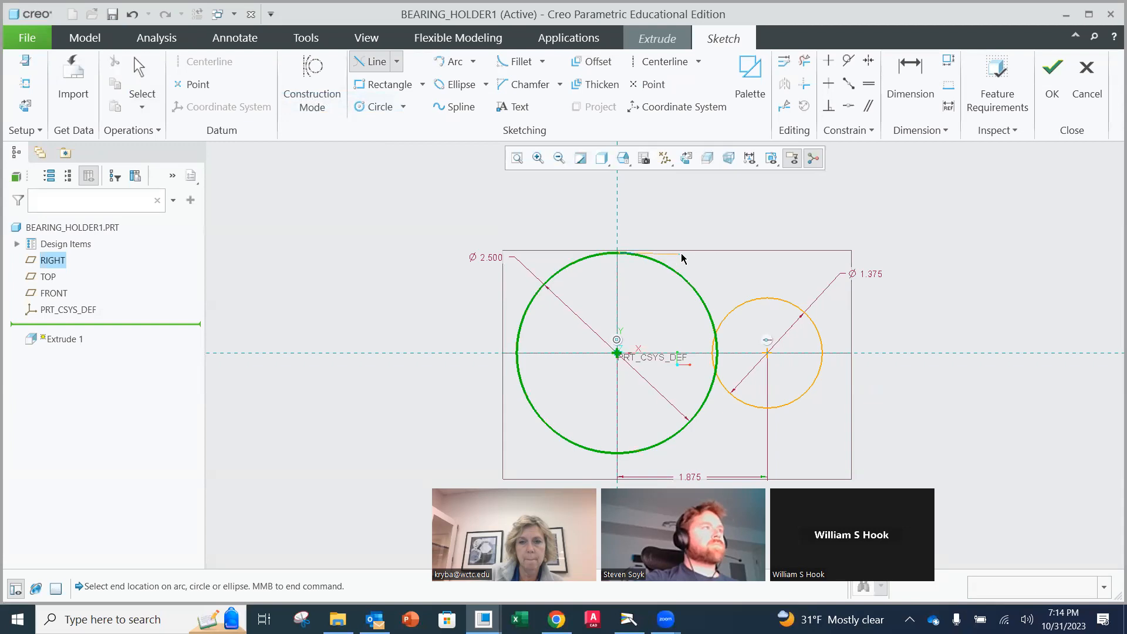
click(793, 308)
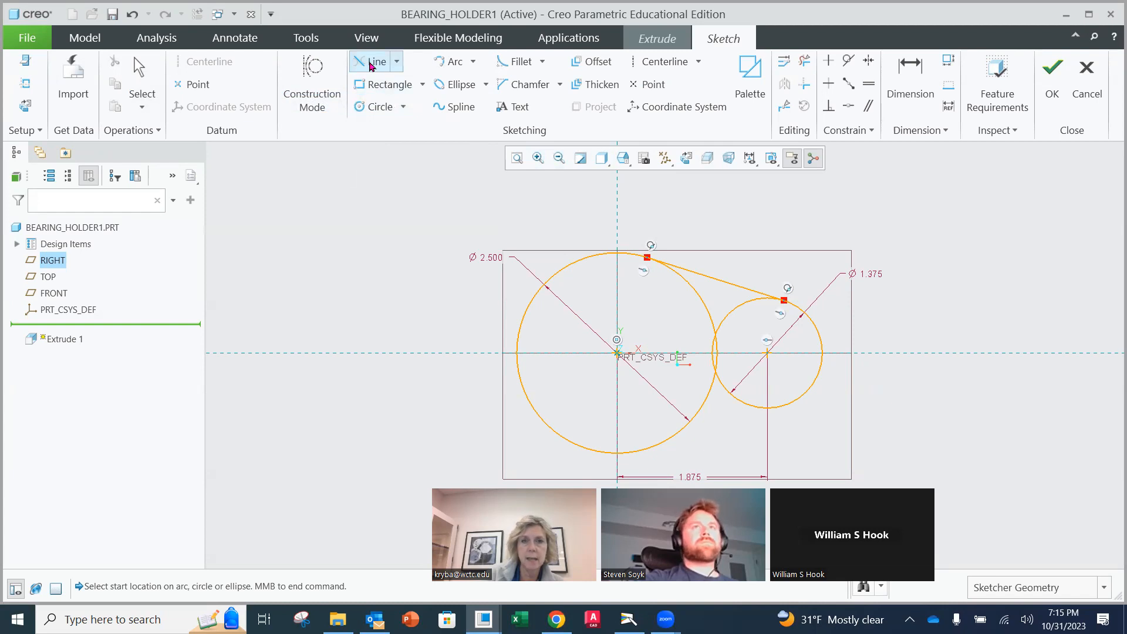
- Draw a second tangent line joining the lower sides of the 1.375 circle and the 2.5 circle
click(785, 407)
click(659, 449)
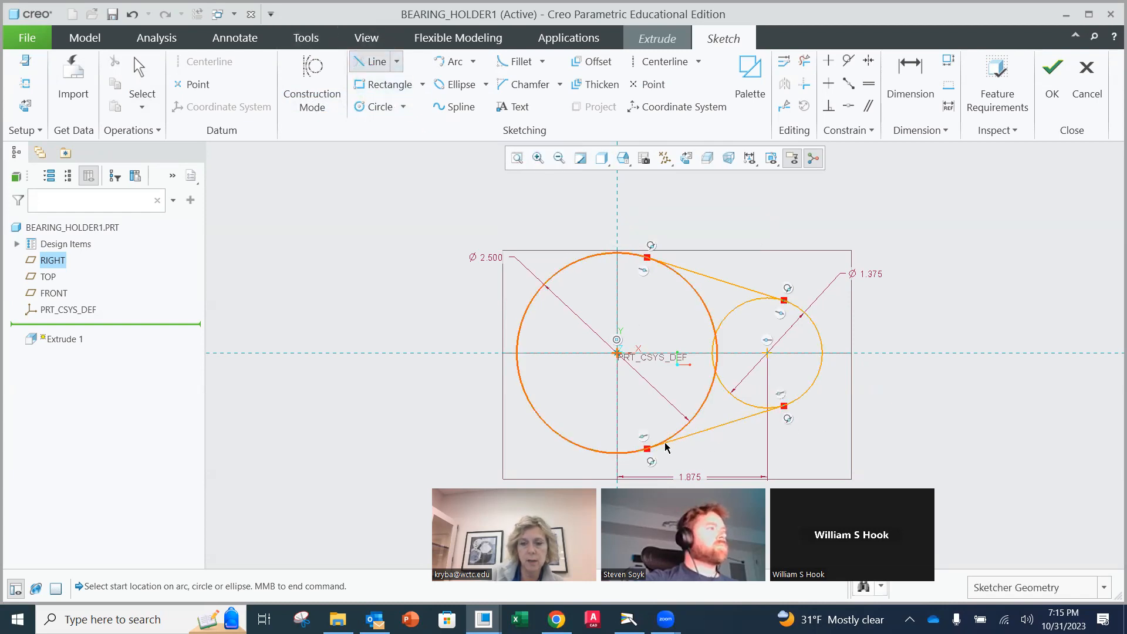
middle_click(797, 214)
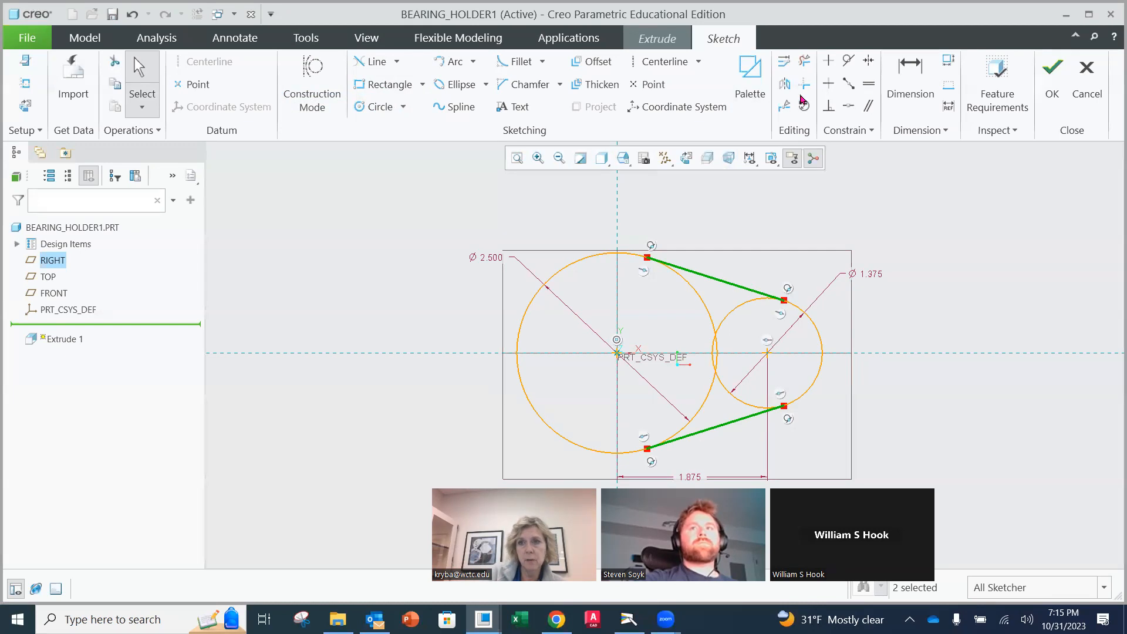
- Trim away the overlapping inner arcs of both circles between the two tangent lines
click(804, 60)
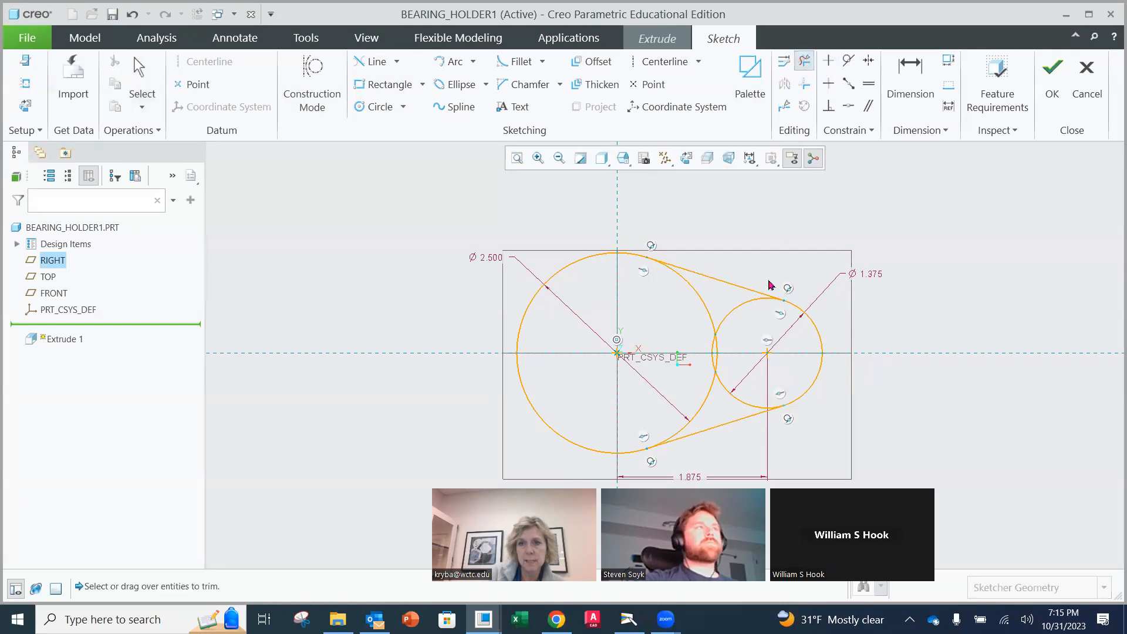
mouse_move(752, 322)
mouse_down()
mouse_move(720, 302)
mouse_move(701, 320)
mouse_move(725, 363)
mouse_move(717, 375)
mouse_move(736, 377)
mouse_up()
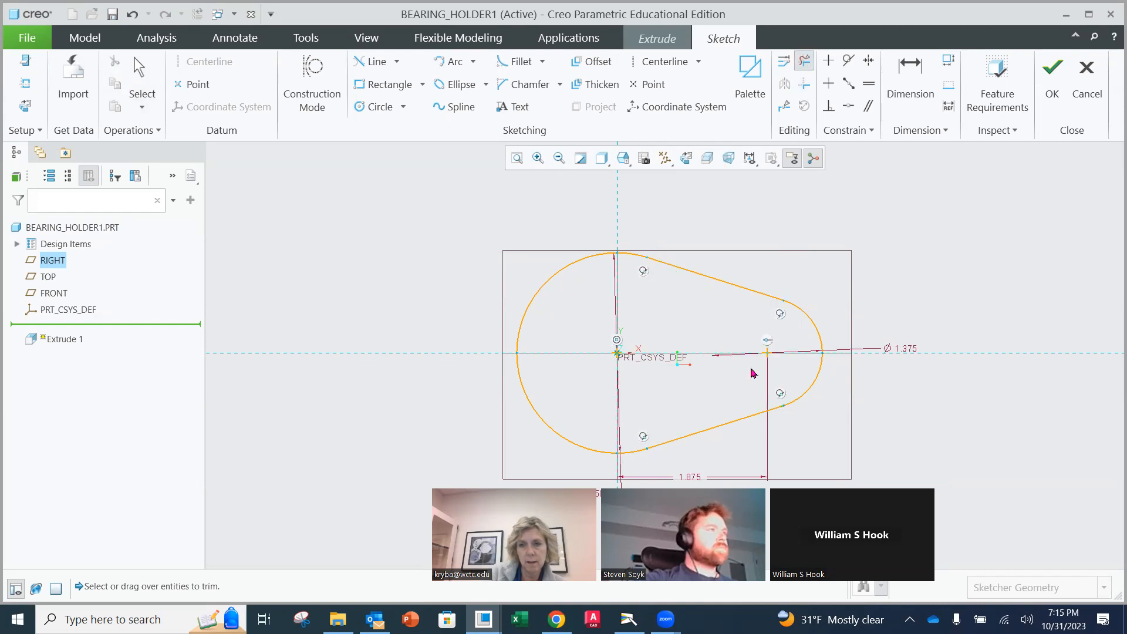
middle_click(928, 238)
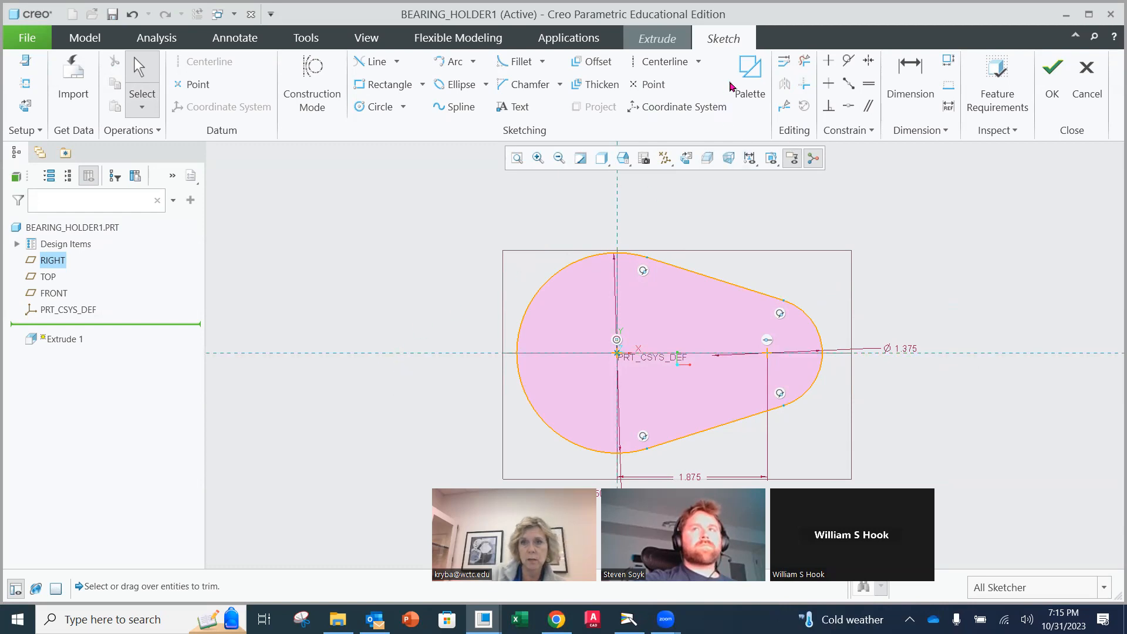
- Mirror the two tangent lines and the small end arc about the vertical reference axis
click(731, 287)
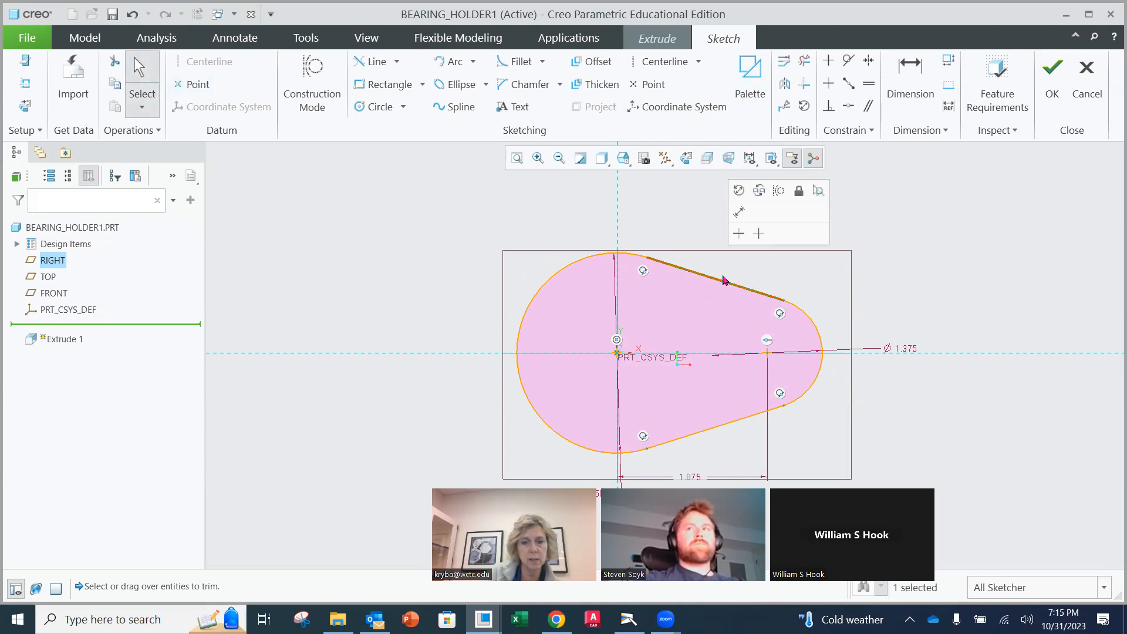
ctrl+click(806, 319)
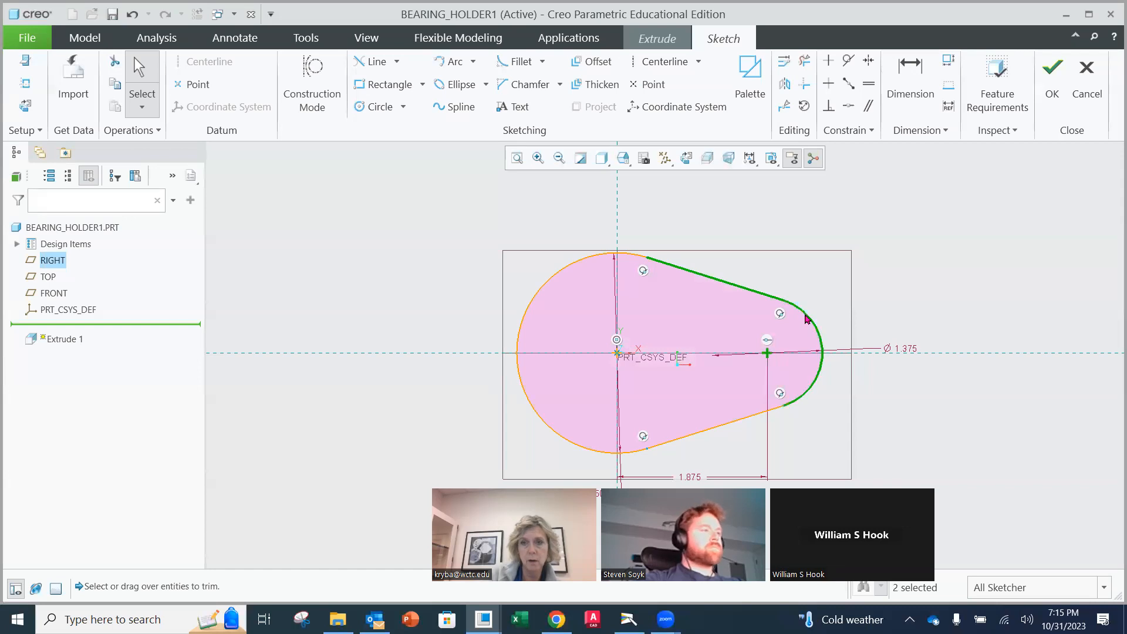
ctrl+click(750, 418)
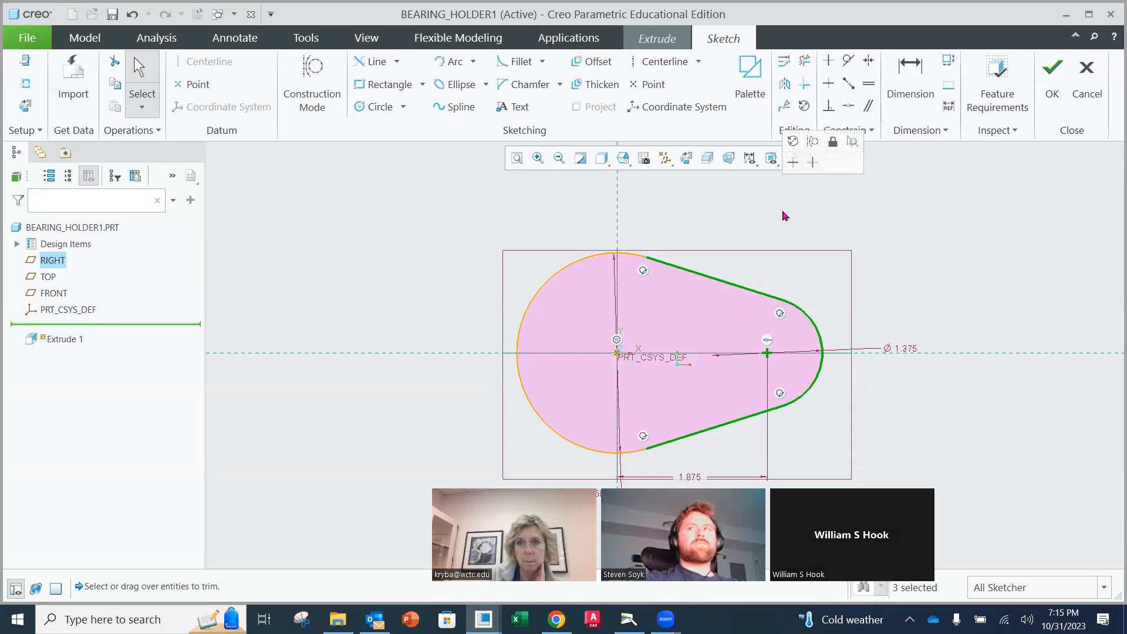
click(786, 85)
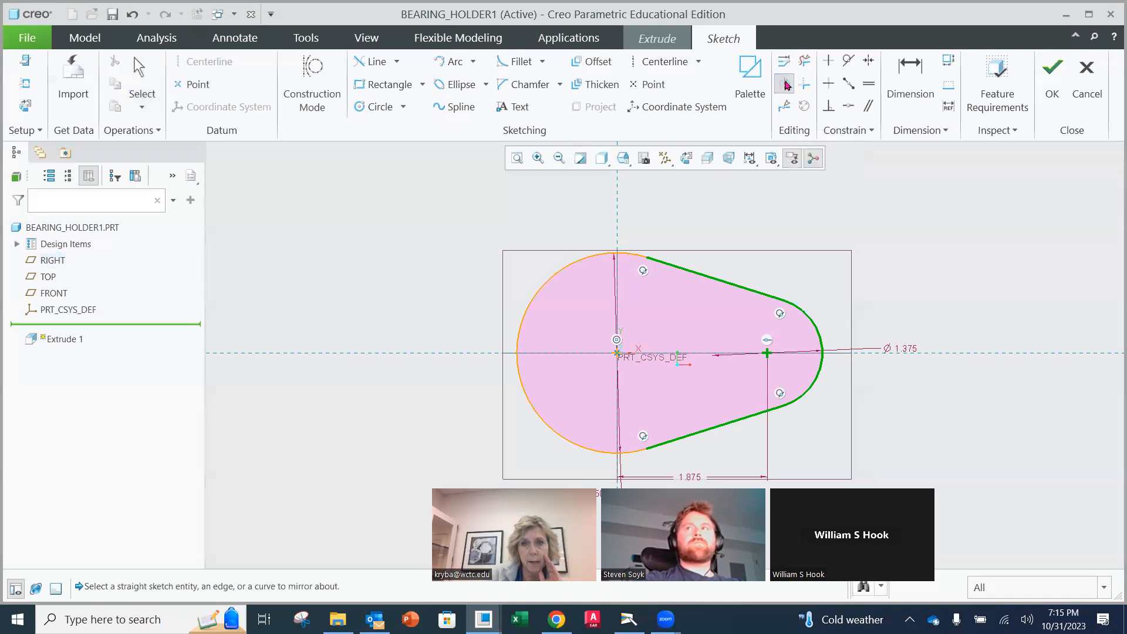
click(618, 215)
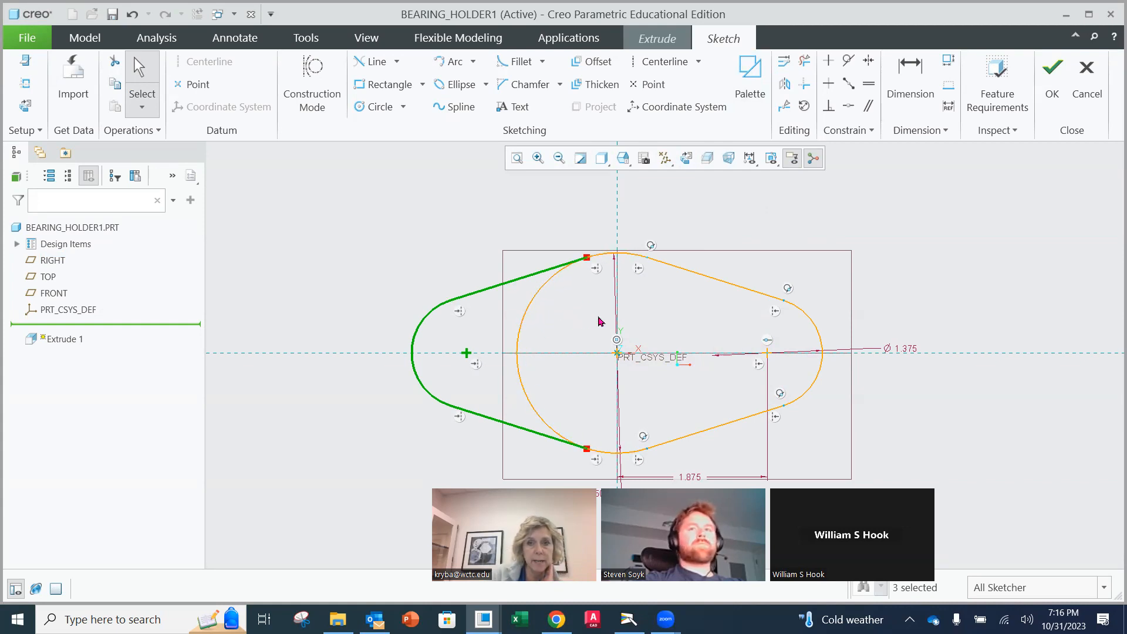
- Trim the remaining inner arc of the 2.5 circle on the left half of the profile
click(810, 66)
mouse_move(587, 306)
mouse_down()
mouse_move(518, 331)
mouse_move(511, 378)
mouse_move(535, 394)
mouse_up()
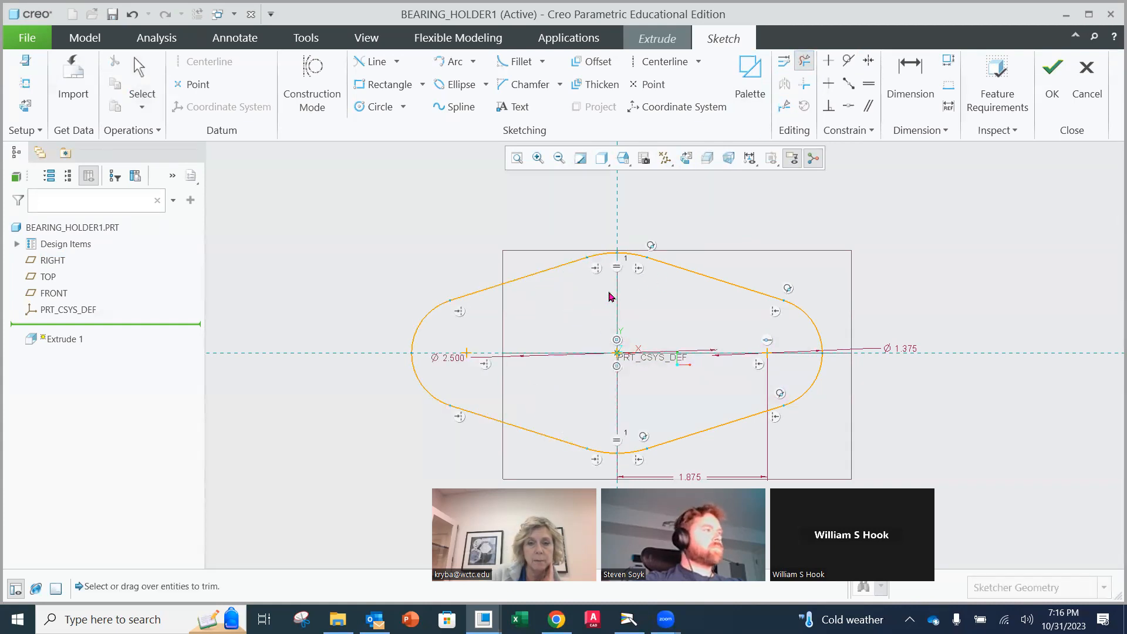
middle_click(530, 215)
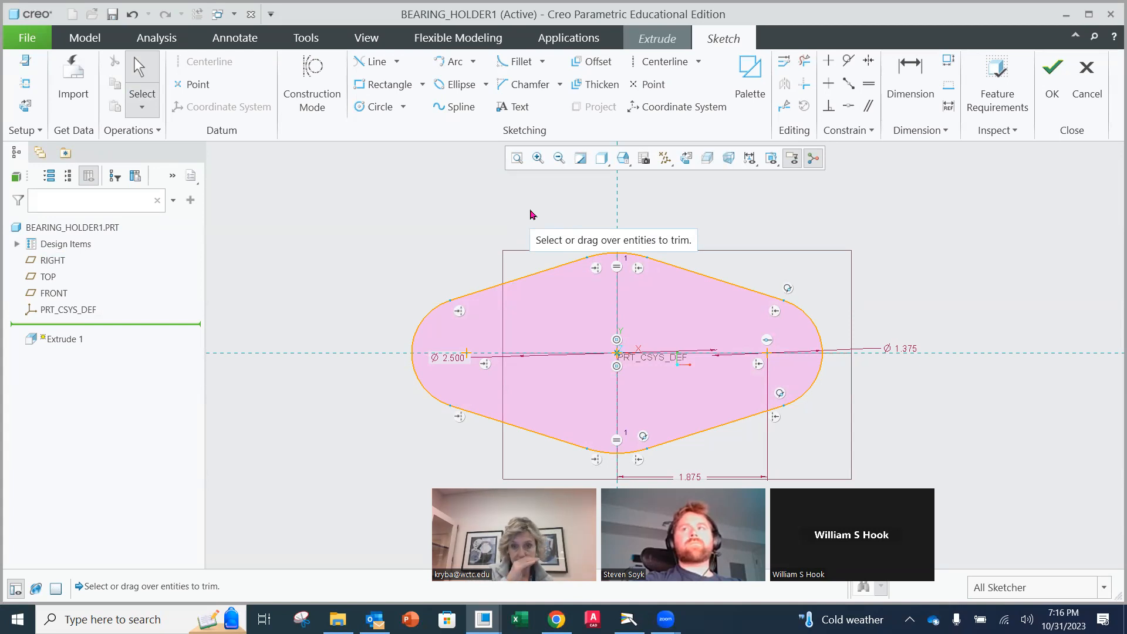
- Check the flange sketch against the feature requirements and accept it
click(1011, 103)
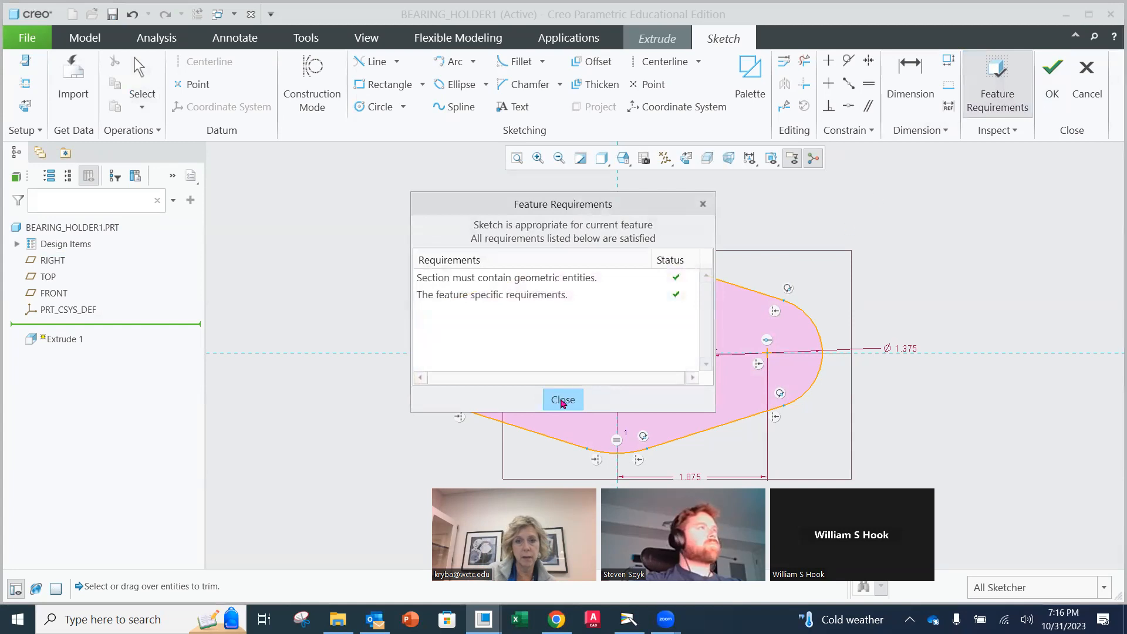
click(563, 401)
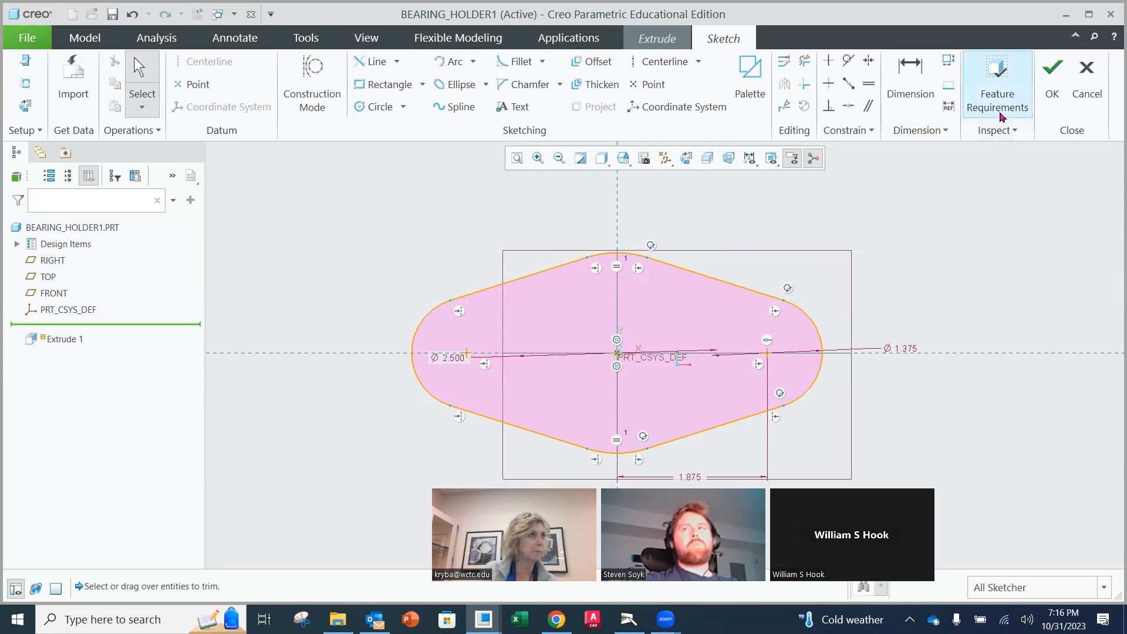
click(1050, 88)
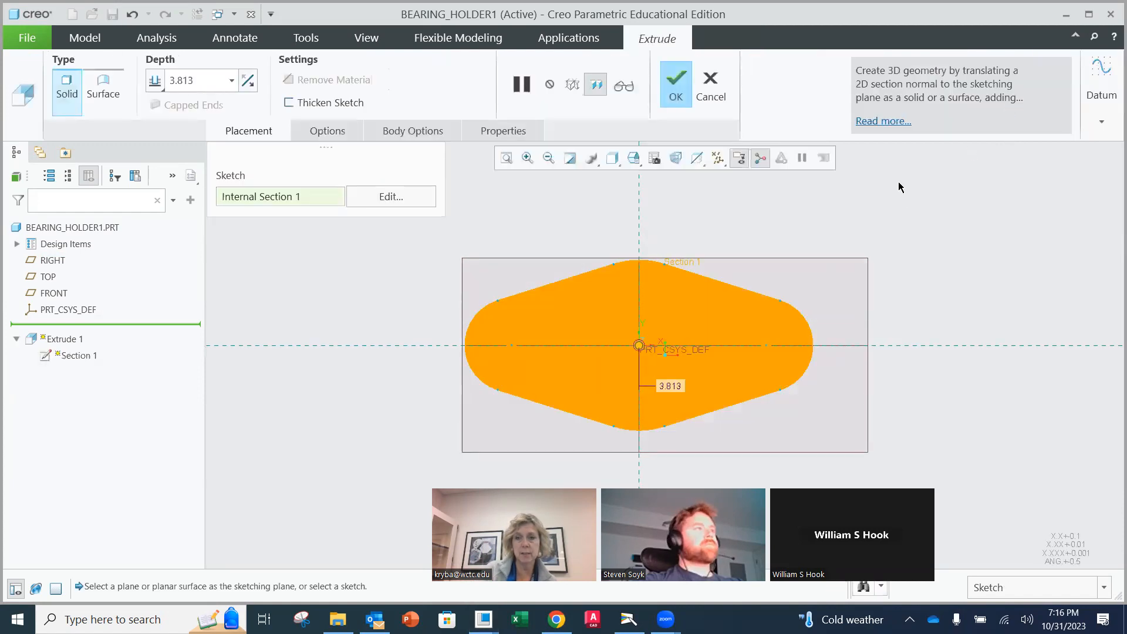
- Extrude the flange profile to a depth of 0.56 as a solid
middle_drag(898, 184, 873, 201)
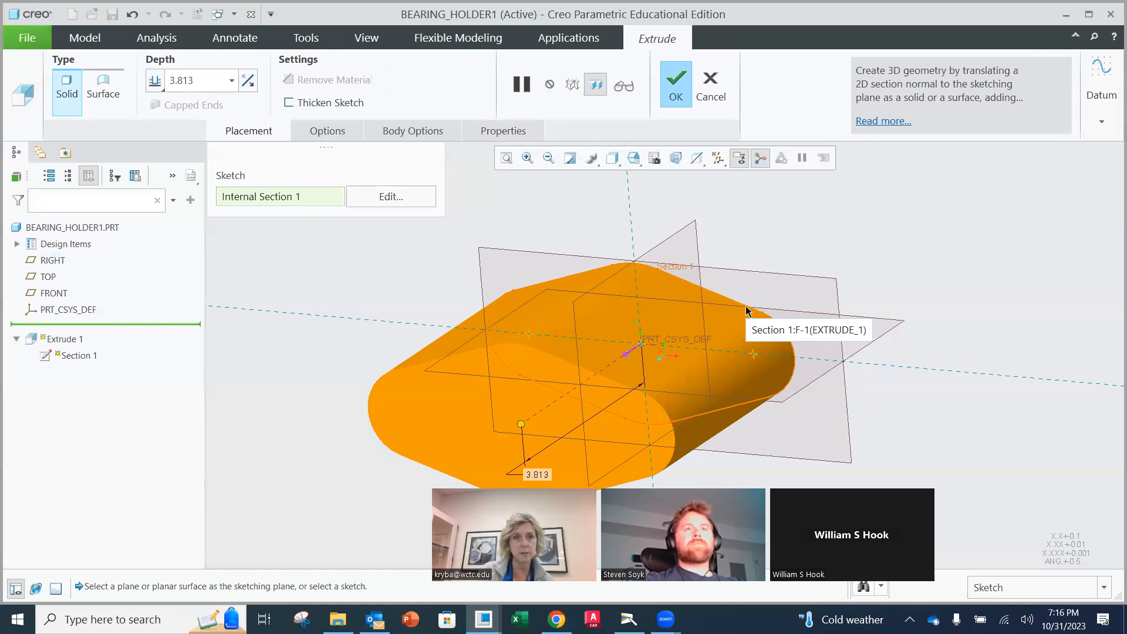
click(212, 79)
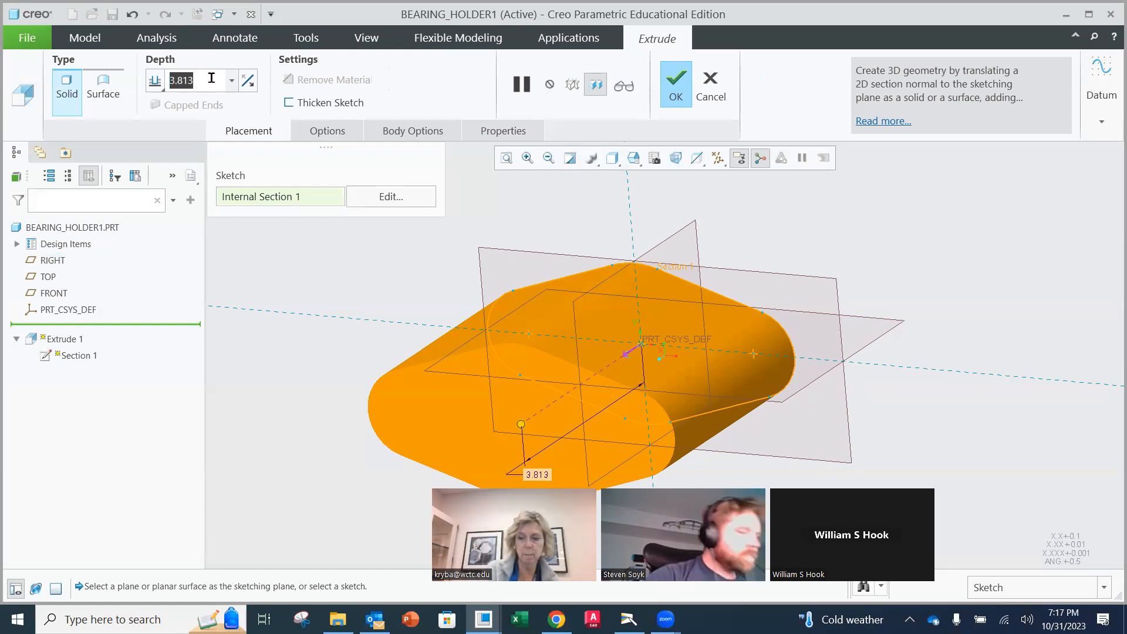
text(.56)
key(Return)
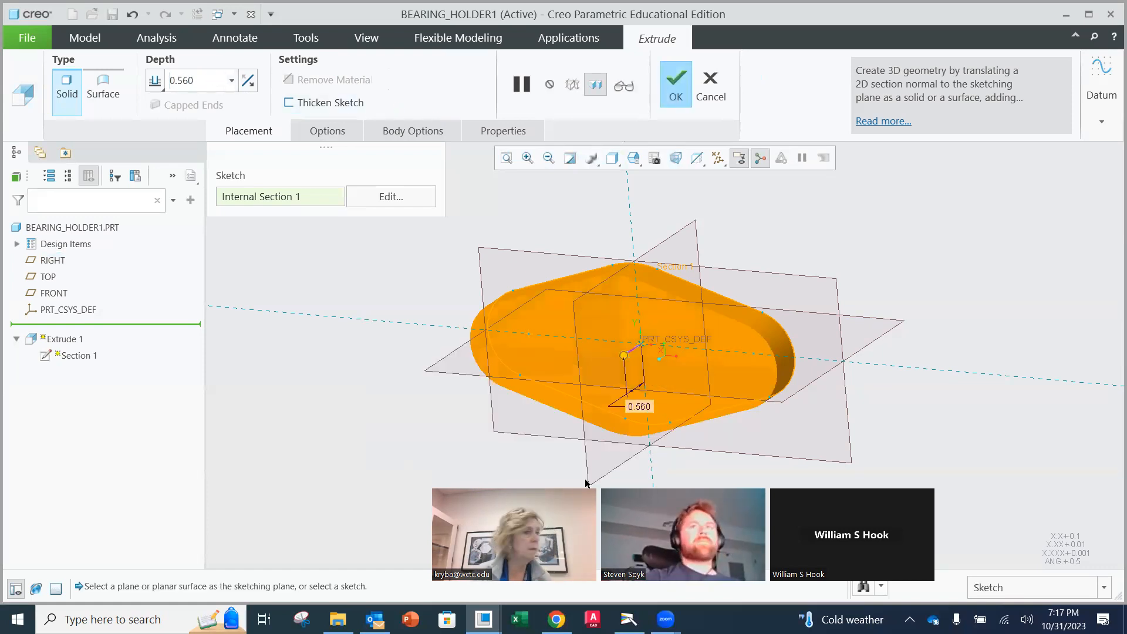
click(672, 90)
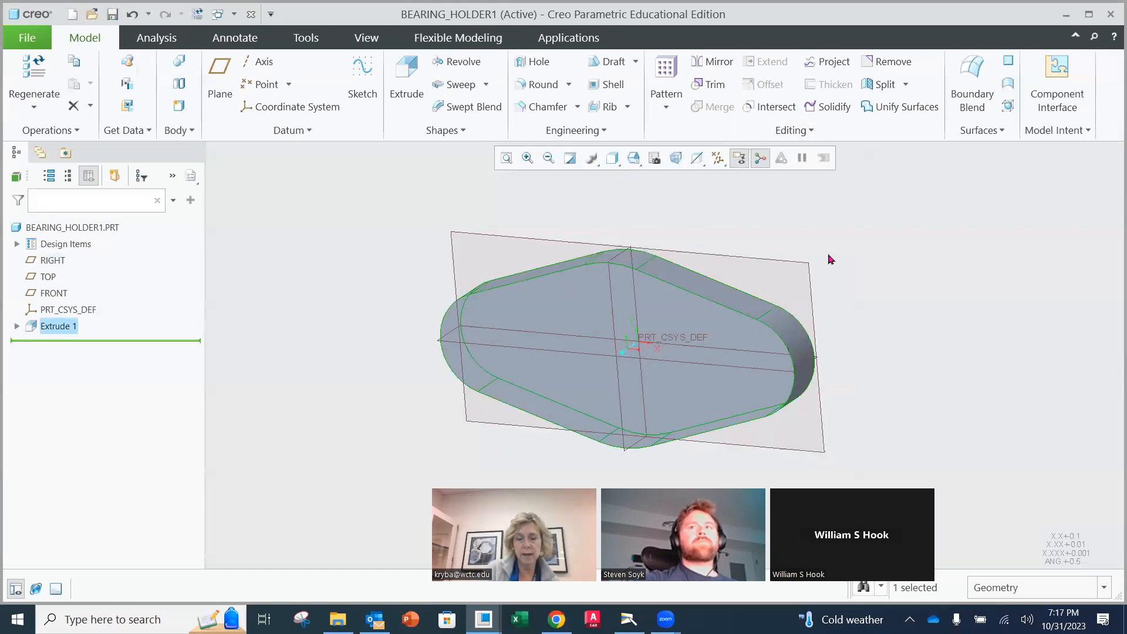
- Start a new extrude sketch on the flange's front face and draw a circle about 0.72 in diameter, concentric with the left rounded end
click(405, 103)
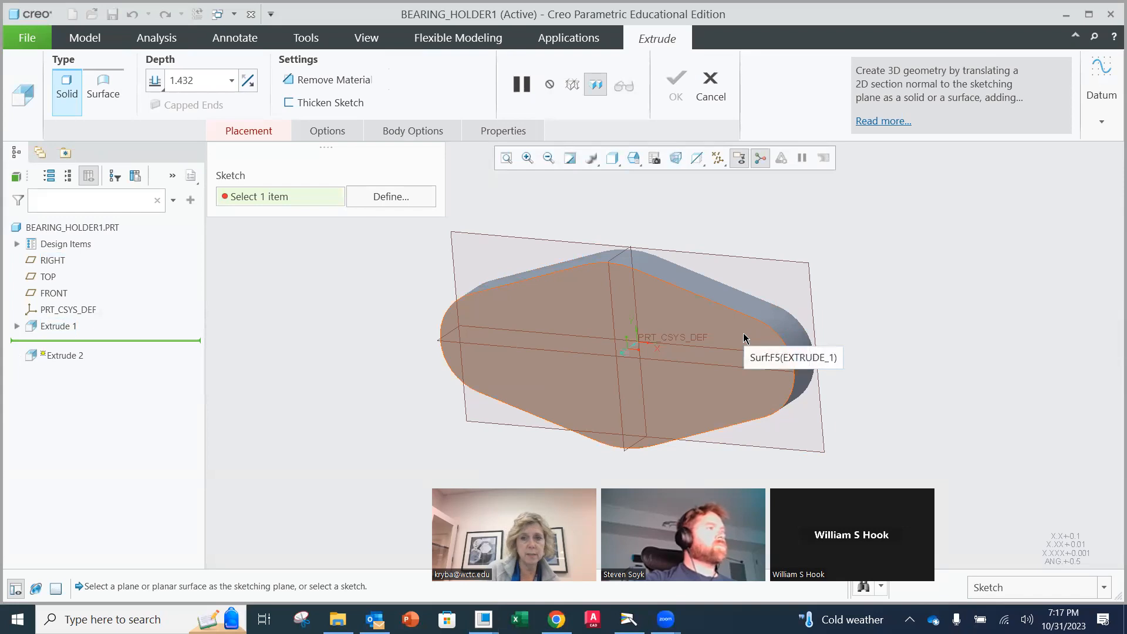
click(744, 339)
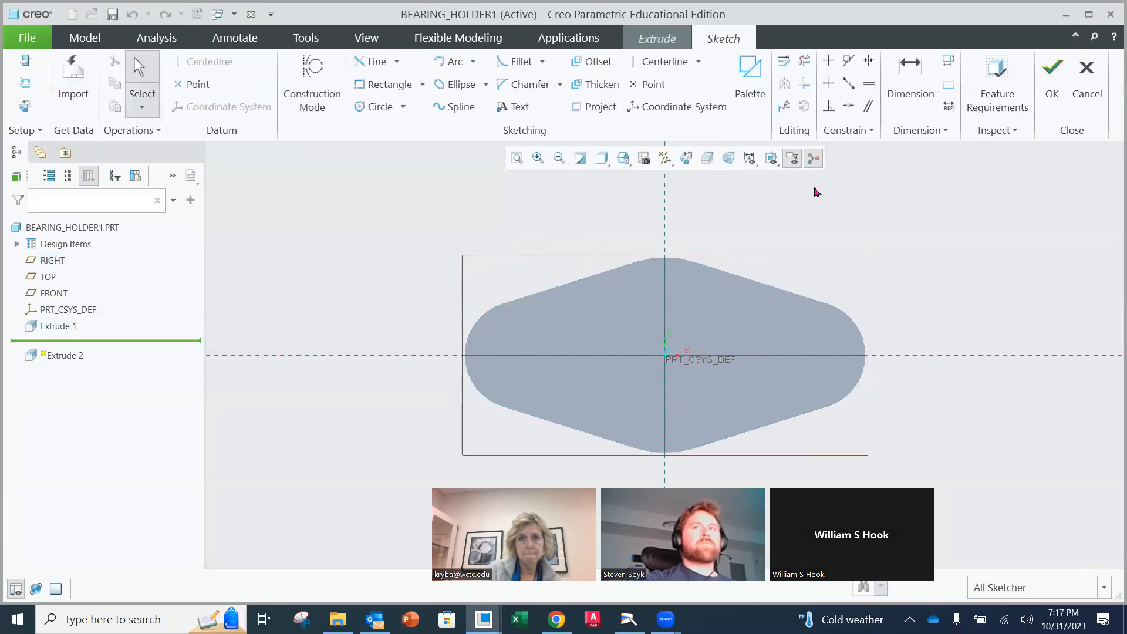
click(375, 107)
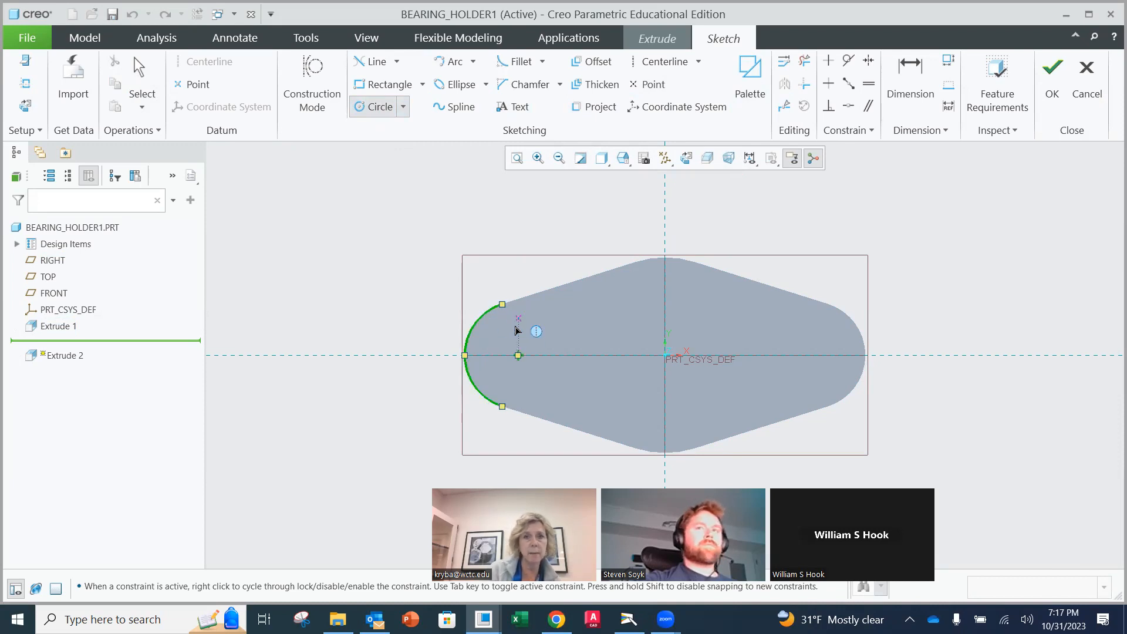
click(518, 355)
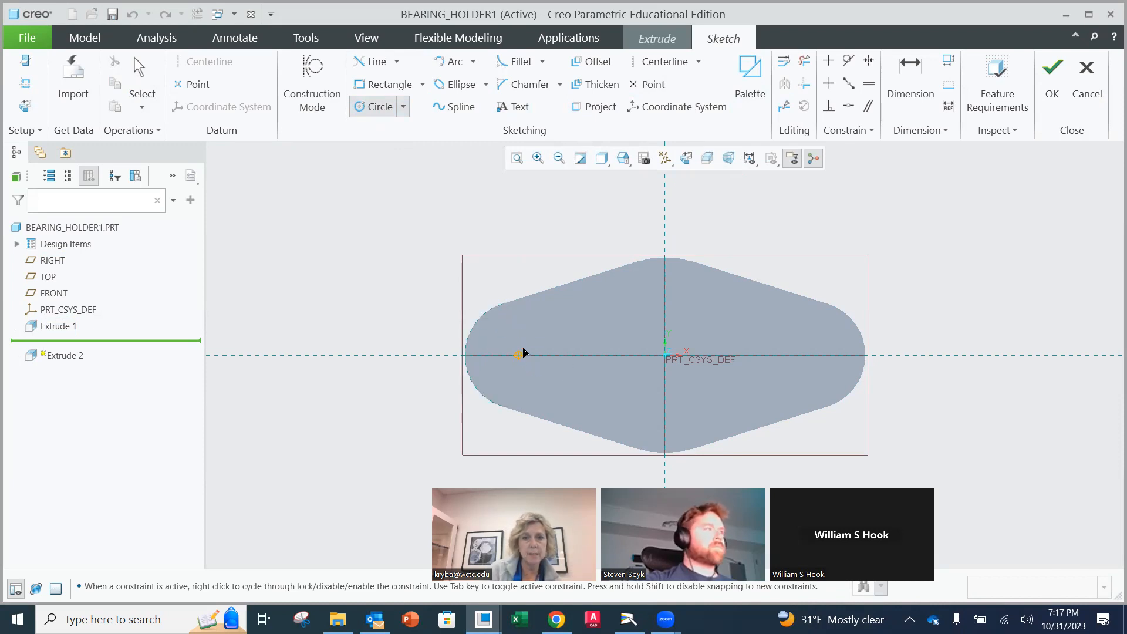
click(546, 344)
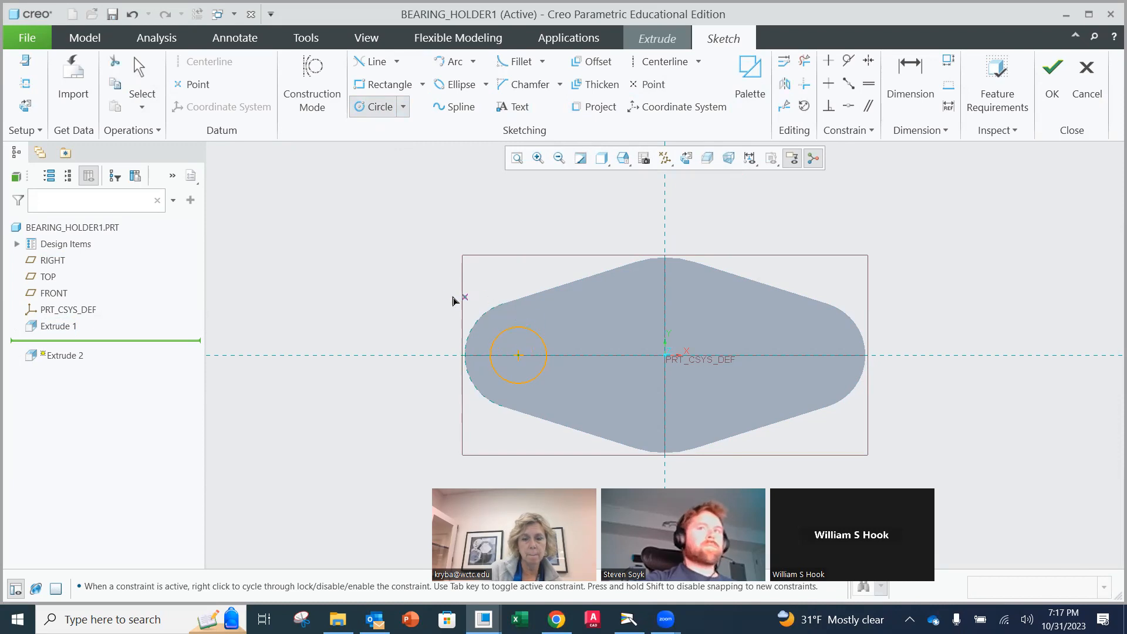
middle_click(426, 300)
- Place the left circle's diameter dimension outside the flange, above and to its left, and set it to 0.56
drag(485, 329, 437, 304)
double_click(432, 303)
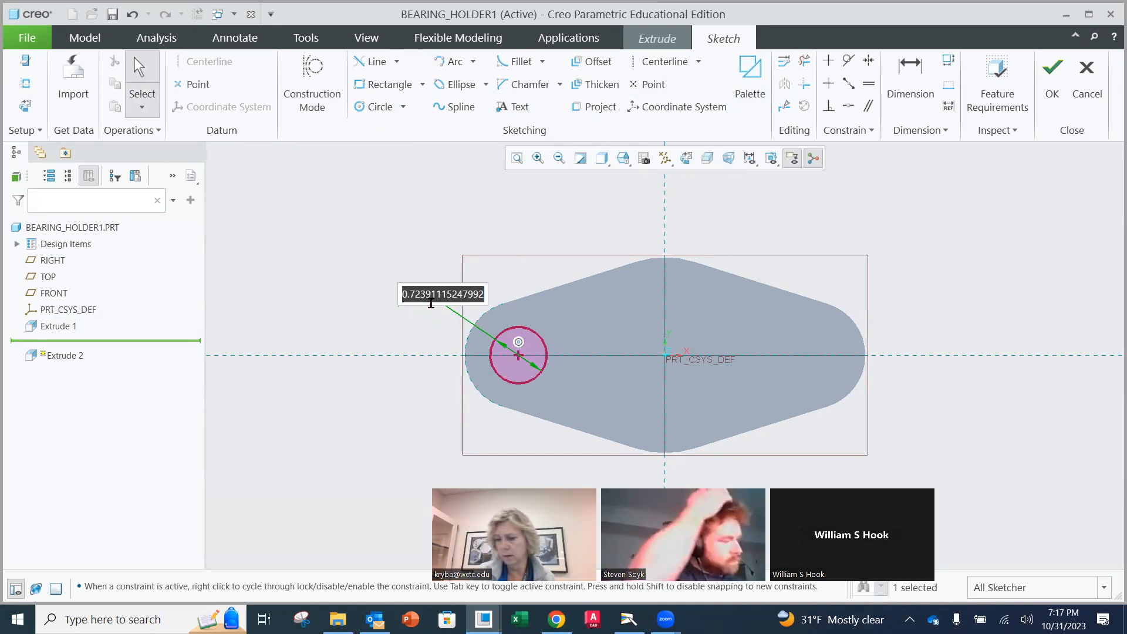
text(.56)
key(Return)
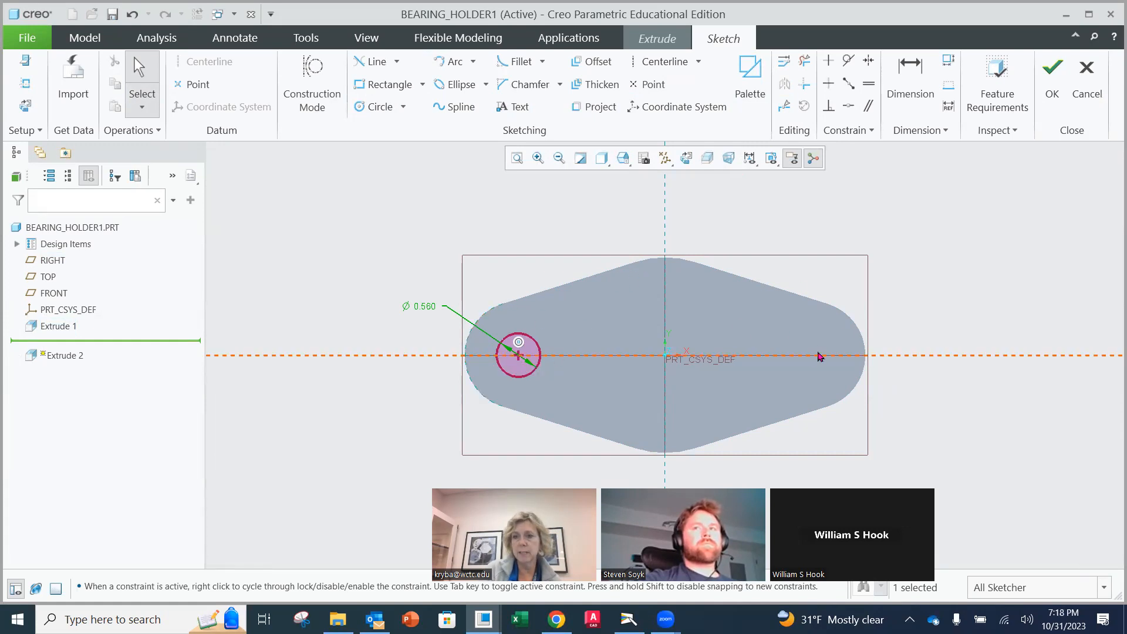
- Sketch a circle concentric with the flange's right rounded end, equal in size to the left circle
click(379, 107)
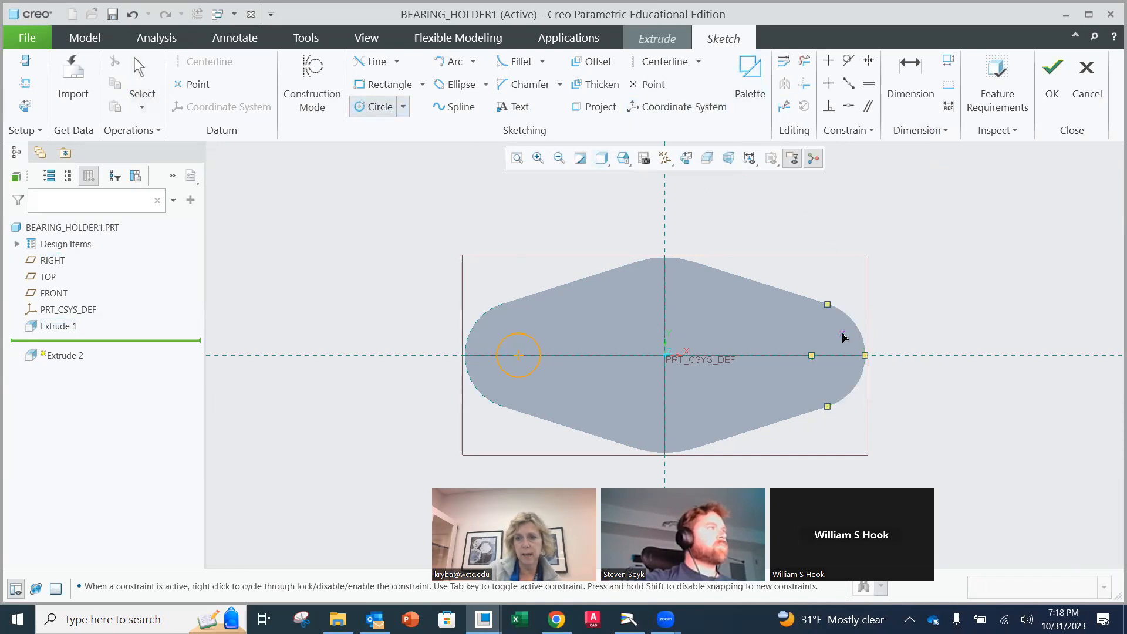
click(812, 356)
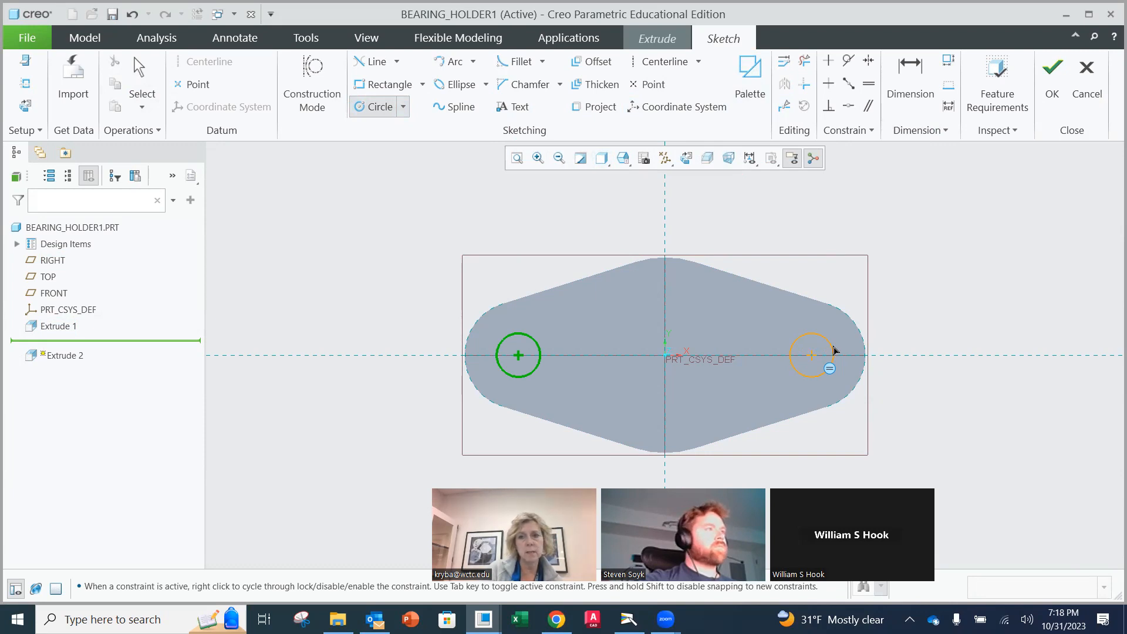
click(834, 350)
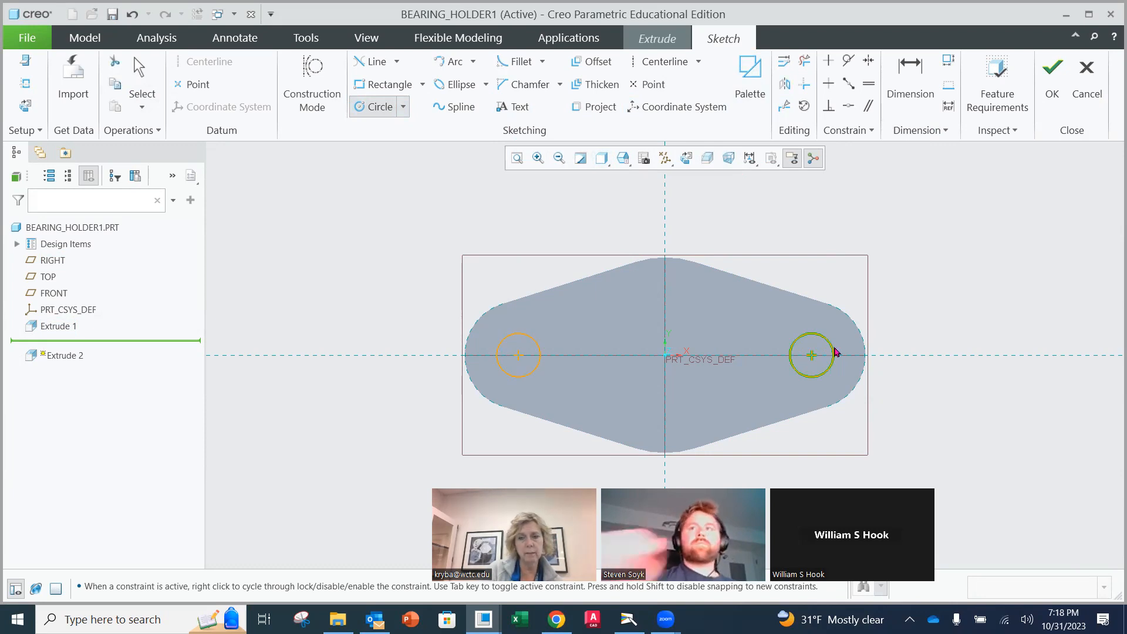
middle_click(843, 285)
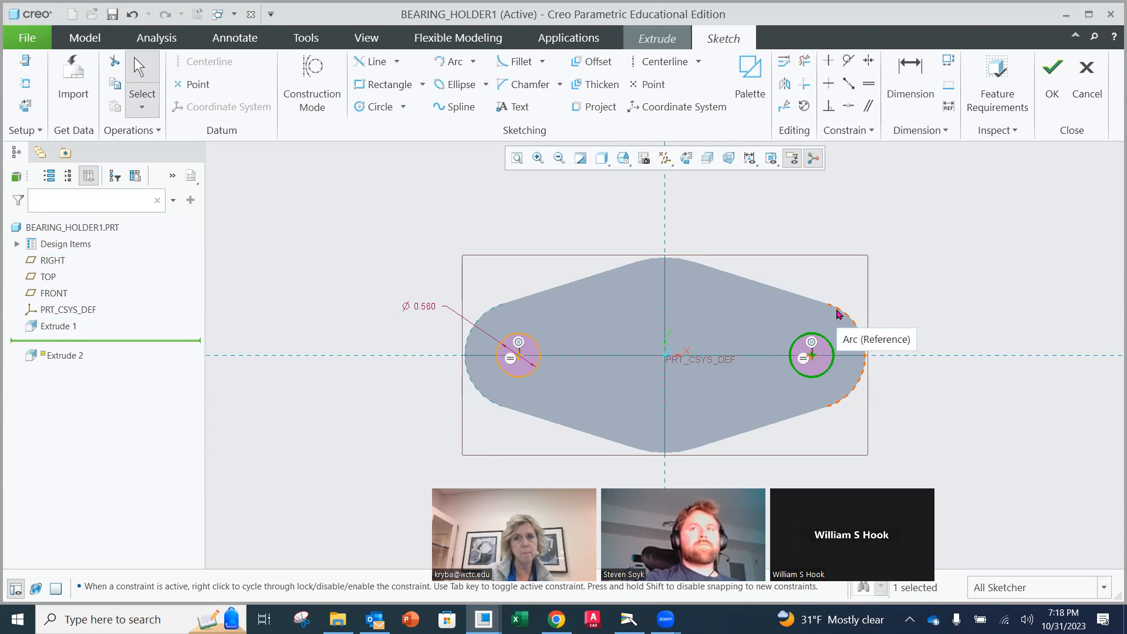
click(875, 271)
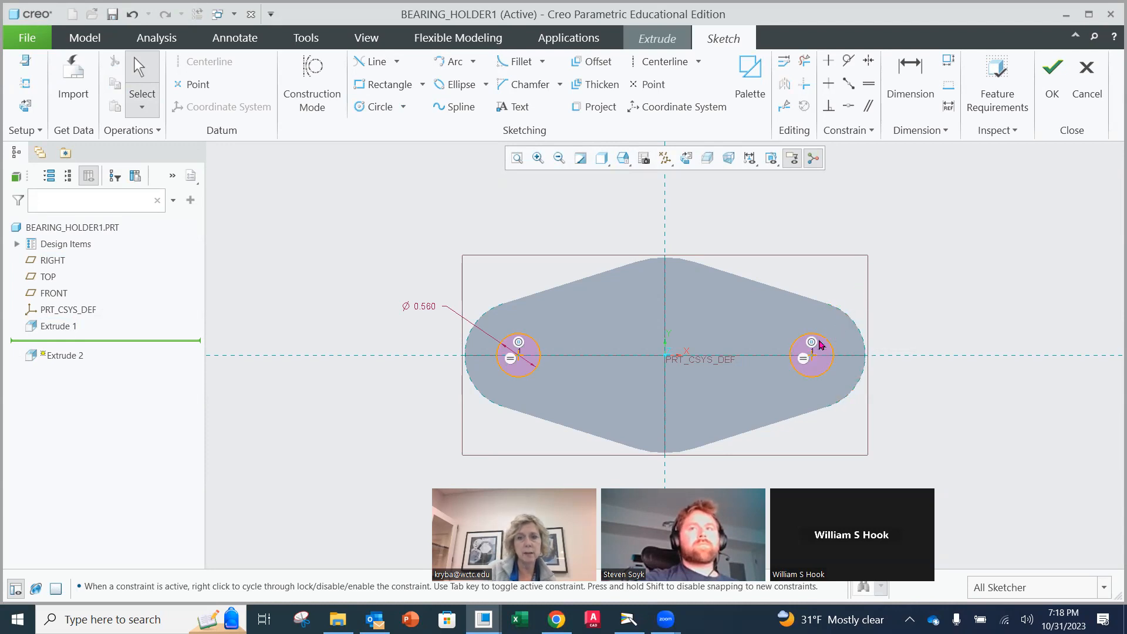
- Check the two-circle hole sketch against the feature requirements and accept it
click(1011, 105)
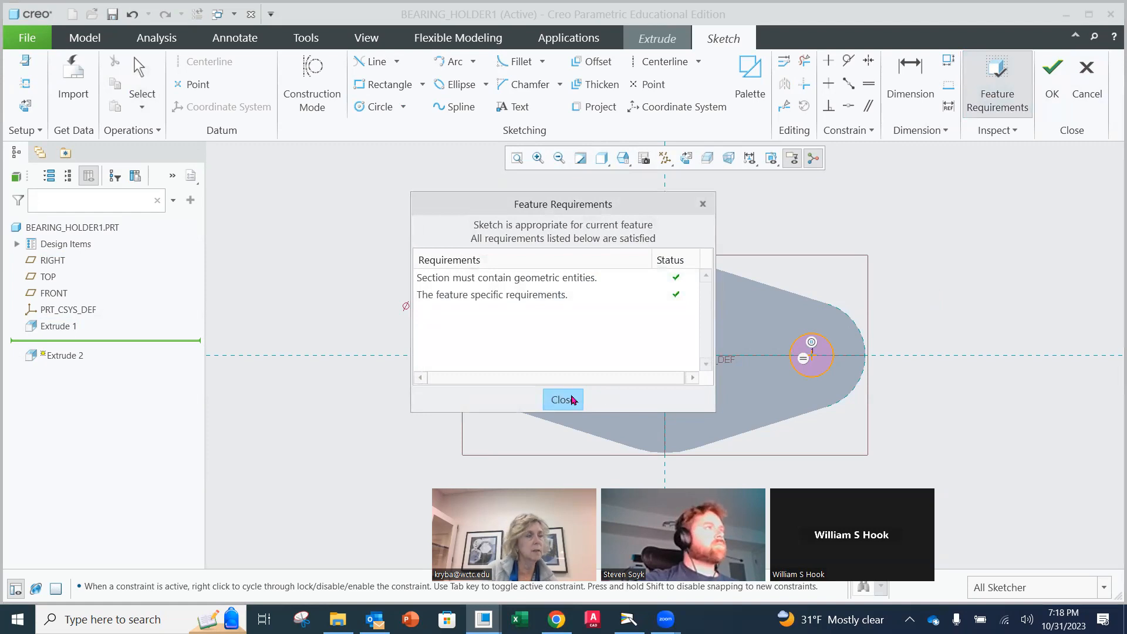
click(572, 400)
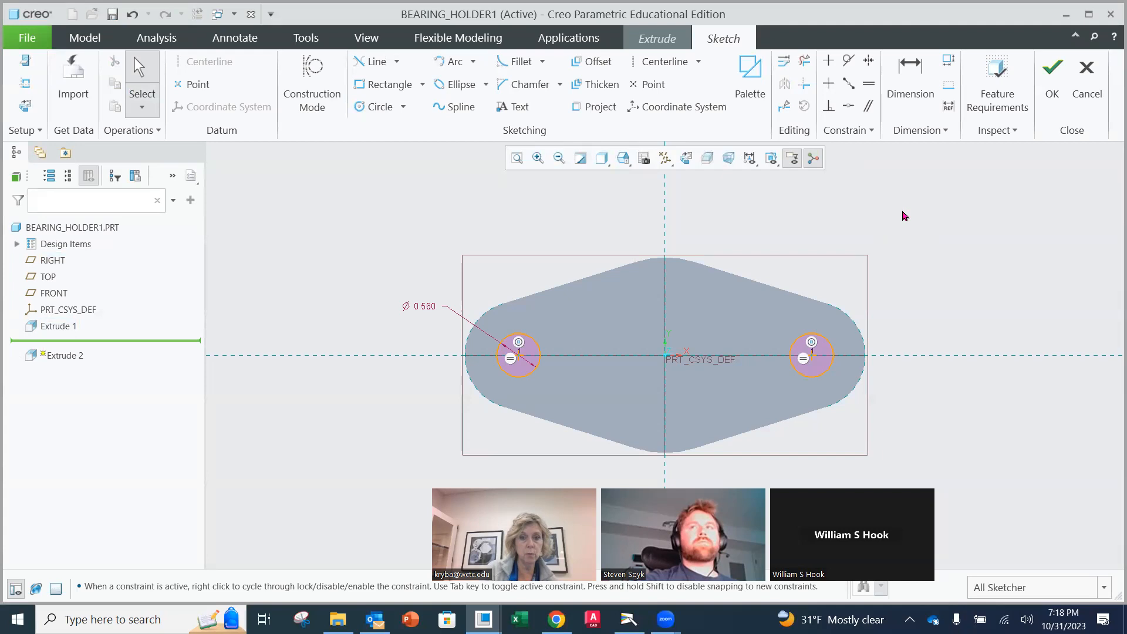
click(1061, 94)
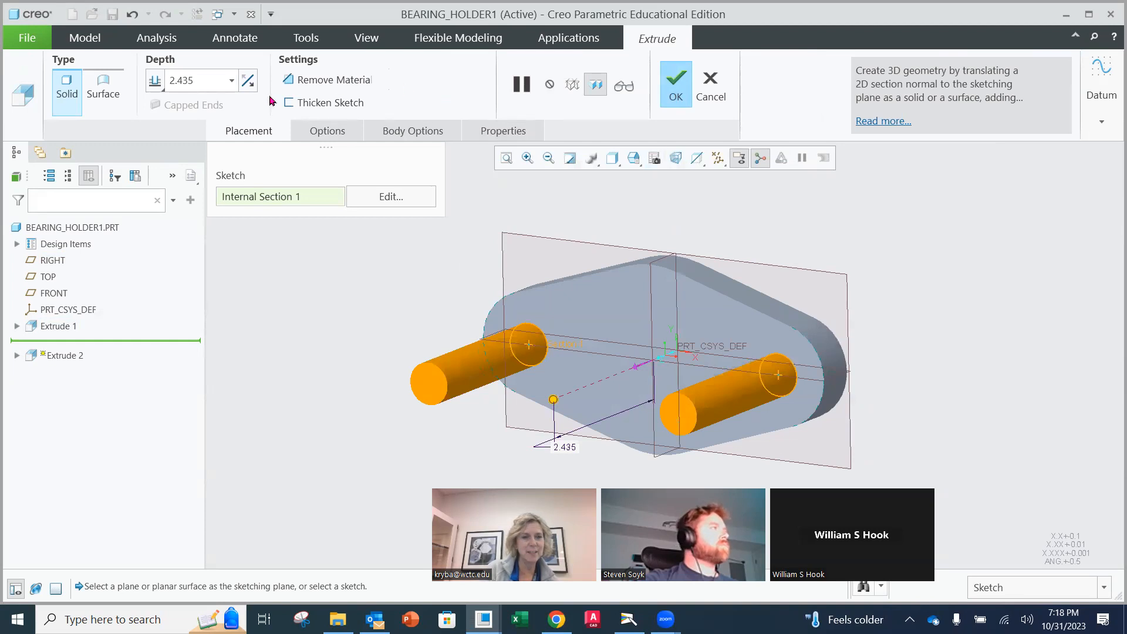
- Turn the two-circle extrusion into a material-removing cut through all of the flange and accept it
click(288, 79)
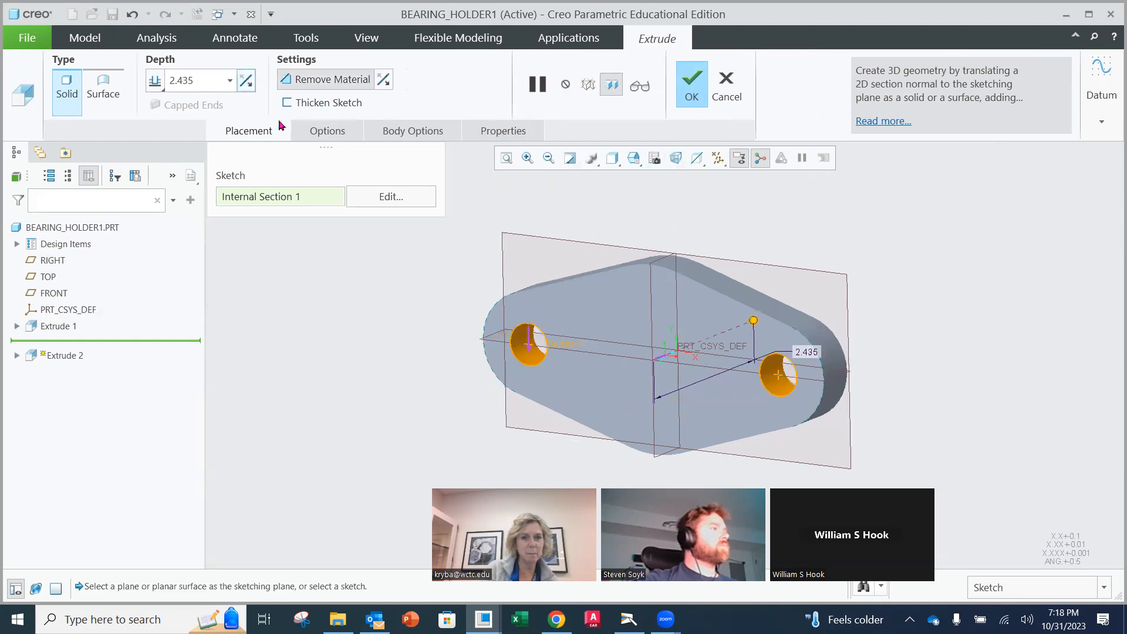
click(155, 81)
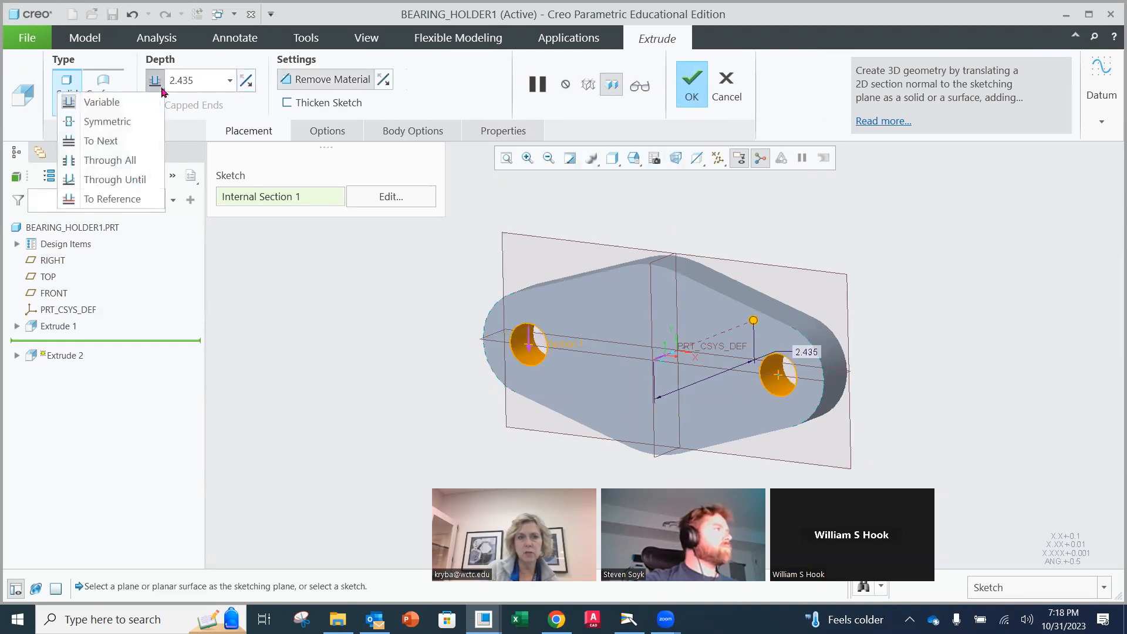
click(118, 168)
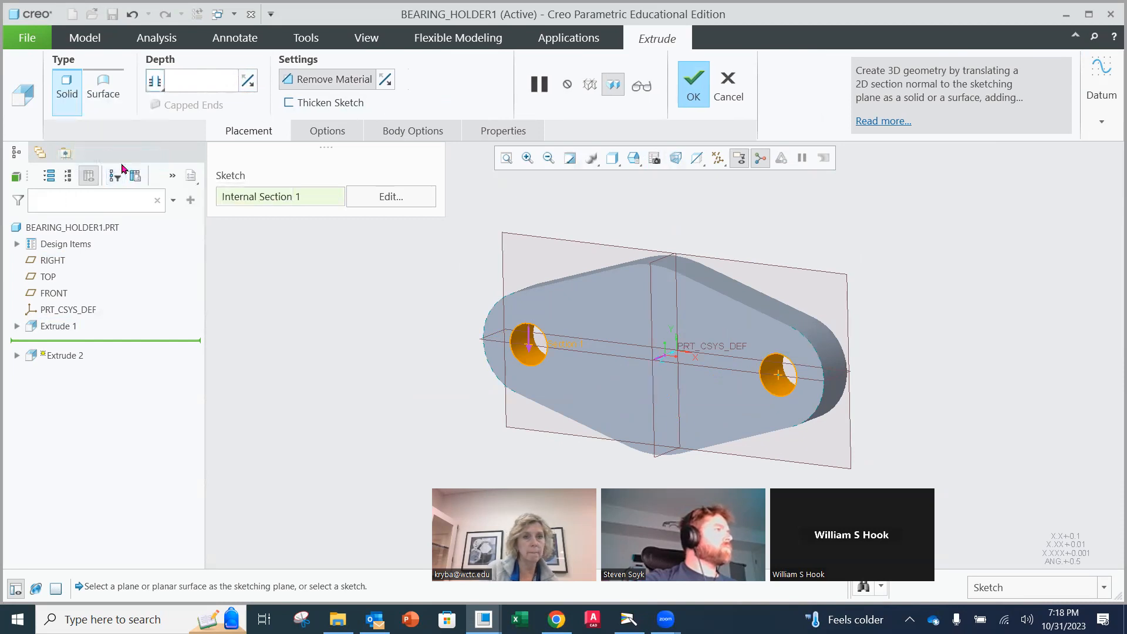
mouse_move(560, 287)
middle_down()
mouse_move(554, 270)
mouse_move(570, 284)
middle_up()
click(694, 88)
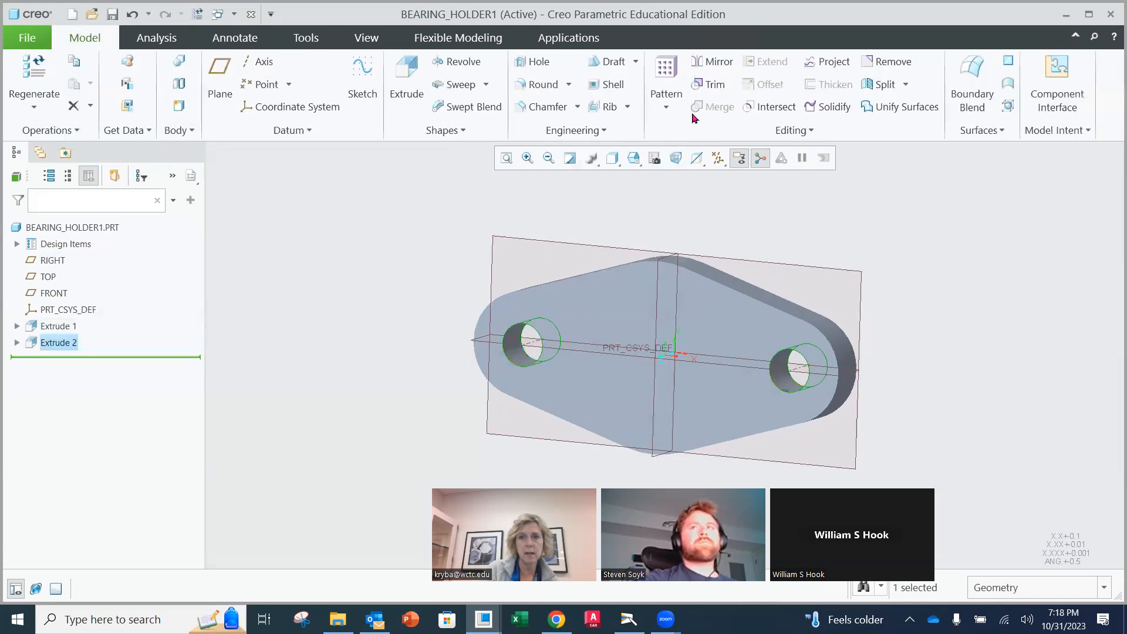
- Save the bearing holder part with its two mounting holes
mouse_move(826, 279)
middle_down()
mouse_move(830, 264)
mouse_move(810, 268)
middle_up()
middle_drag(478, 248, 476, 240)
click(27, 38)
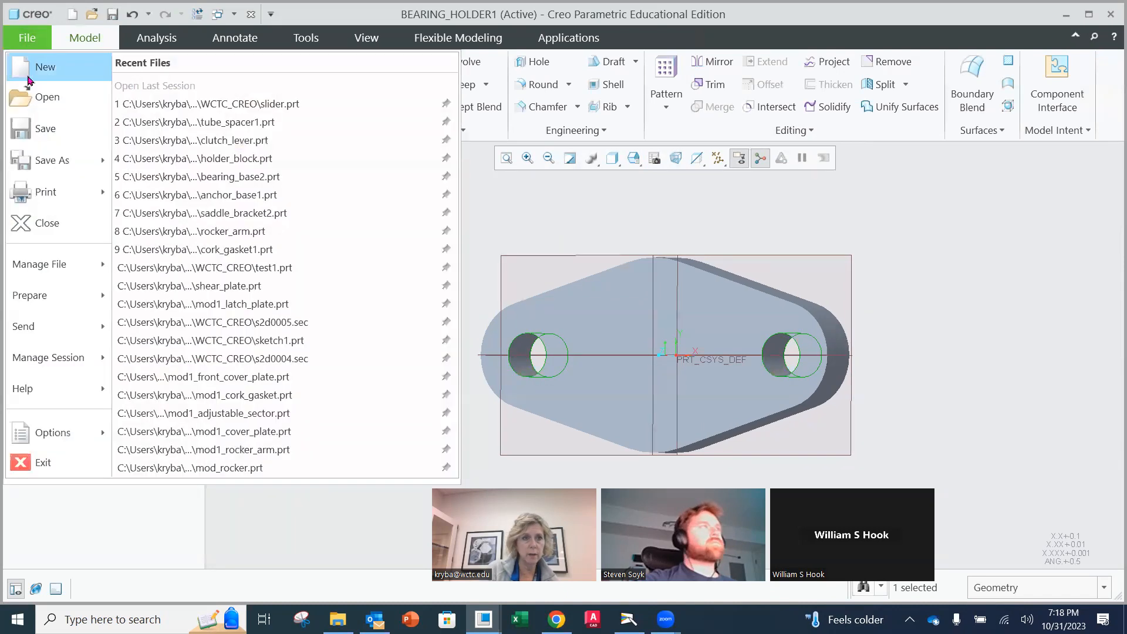
click(32, 129)
click(413, 567)
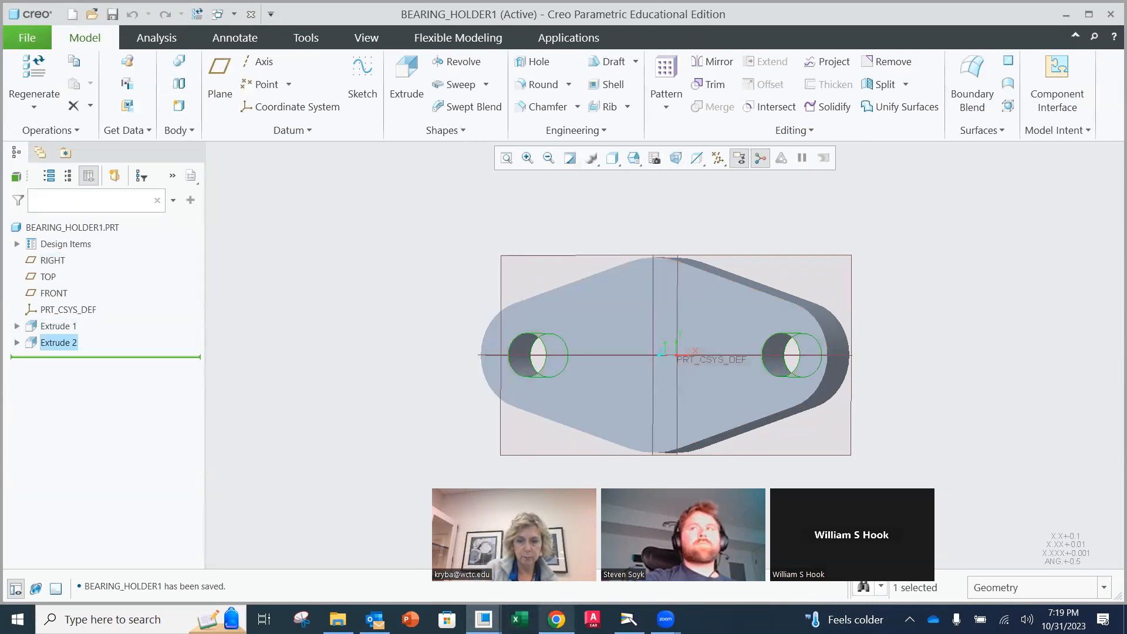
- Consult the textbook drawing of the bearing holder in the document camera window, then return to the Creo part
click(556, 619)
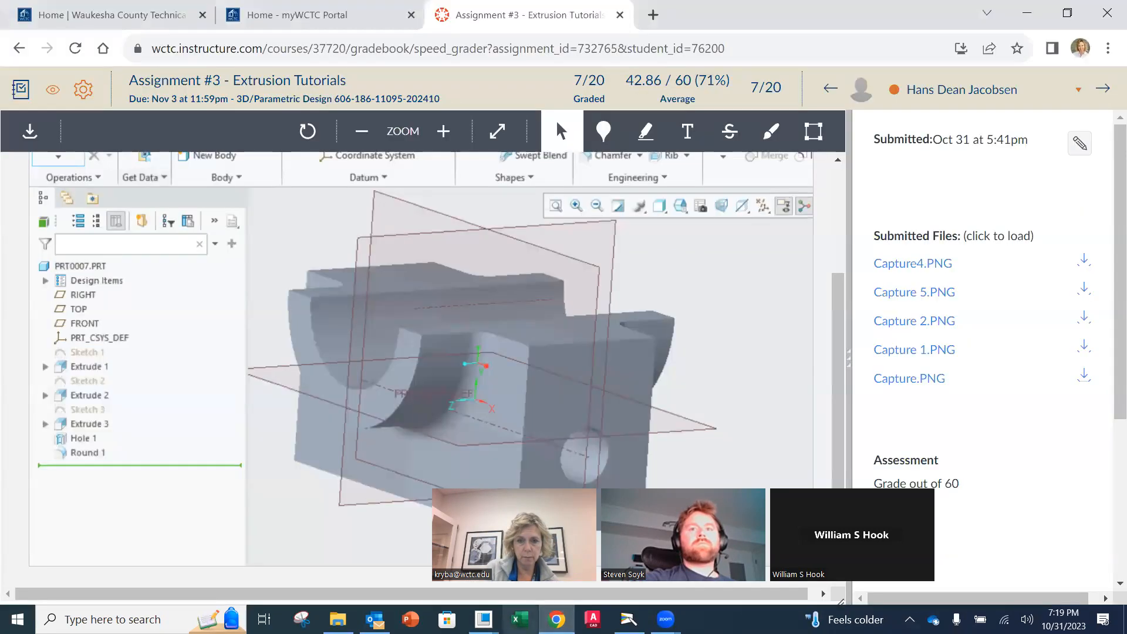
click(483, 619)
click(629, 619)
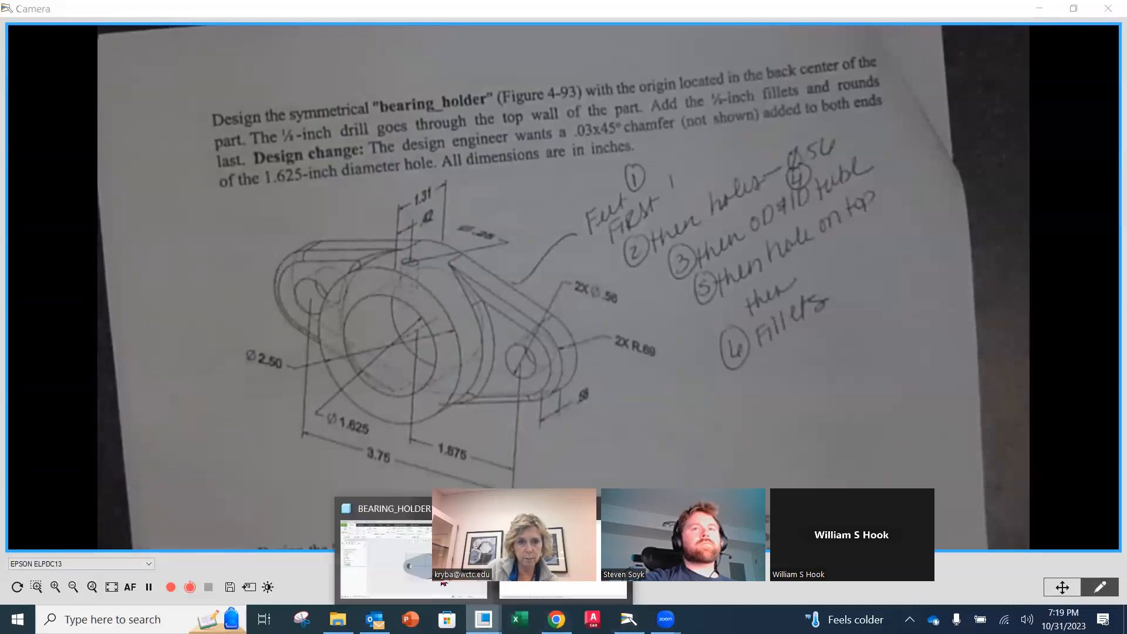
click(446, 590)
- Rename the flange extrusion to base in the model tree
click(69, 327)
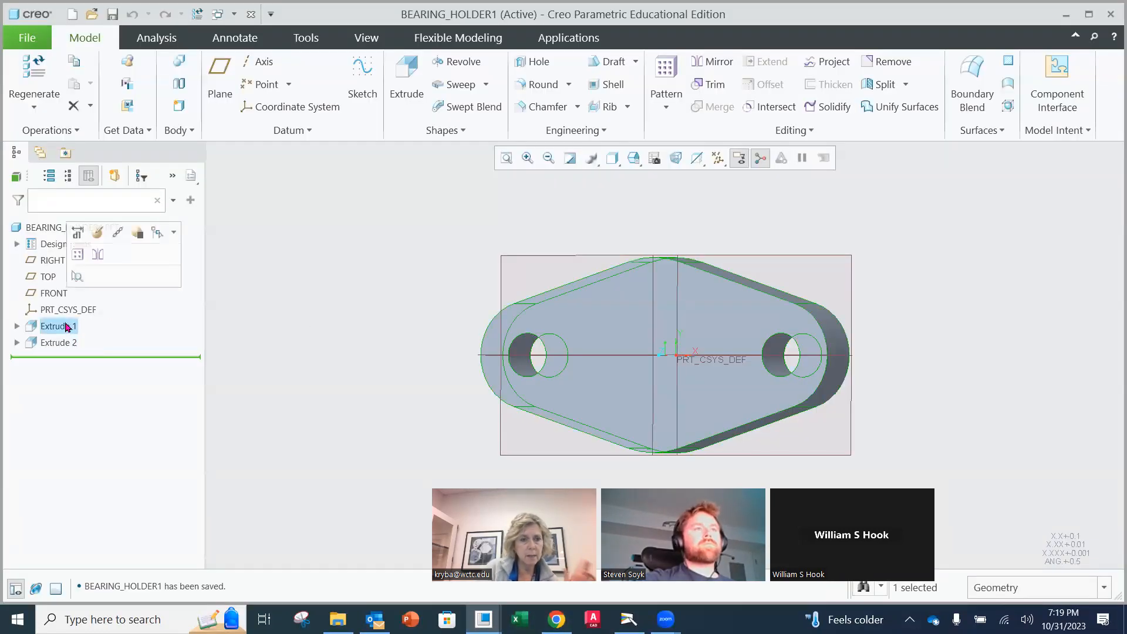
double_click(65, 325)
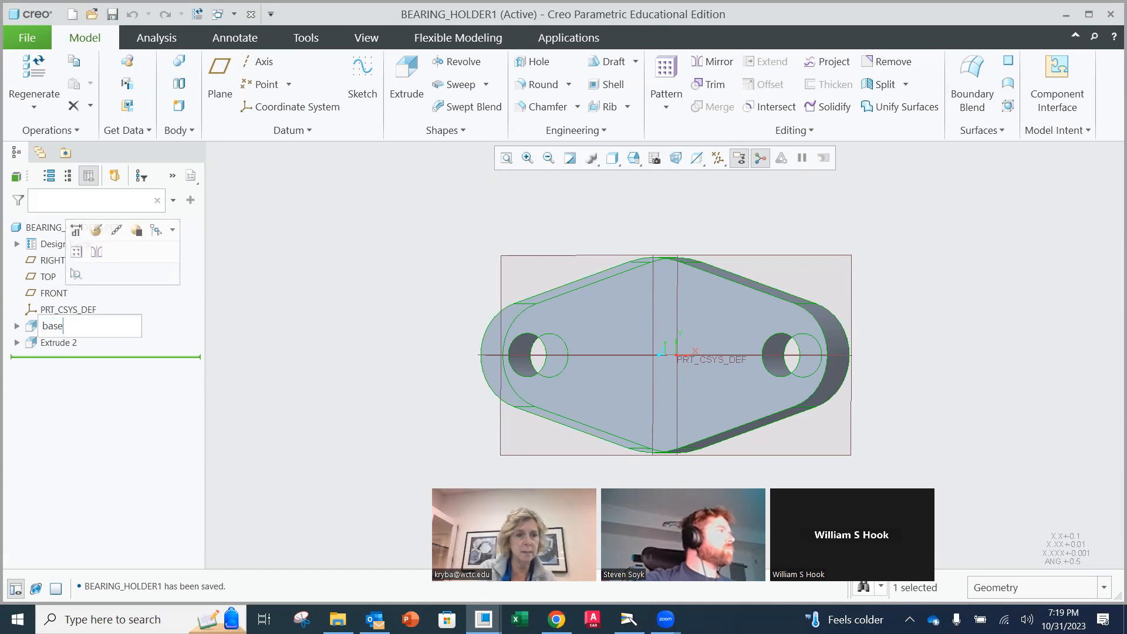
text(base)
key(Return)
- Rename the mounting-hole cut to mtg_holes in the model tree
click(85, 340)
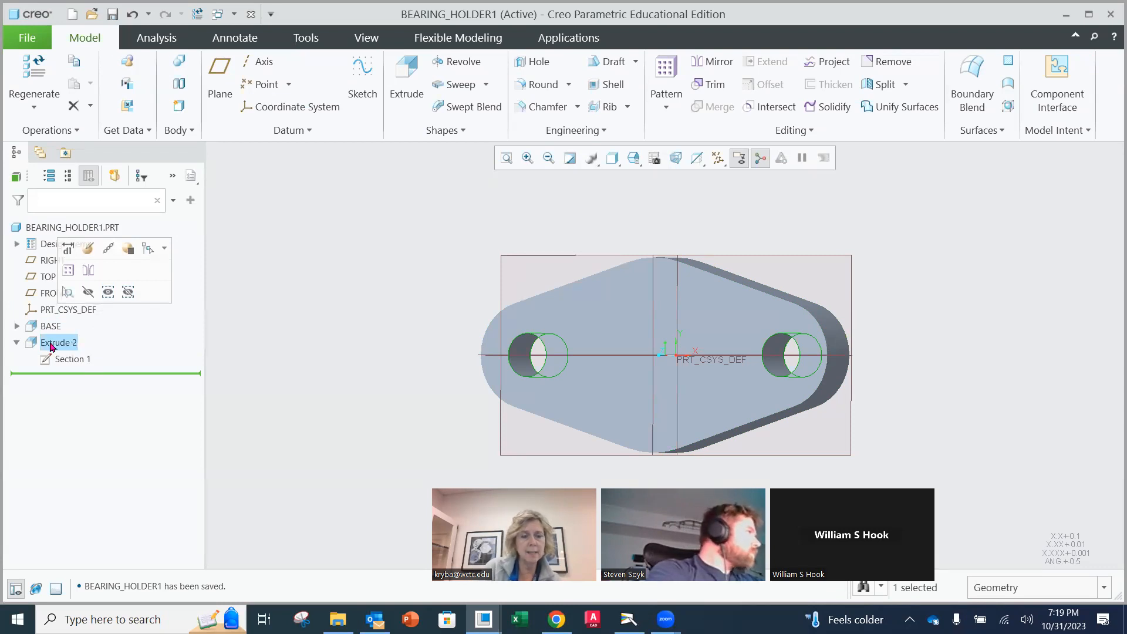
double_click(53, 343)
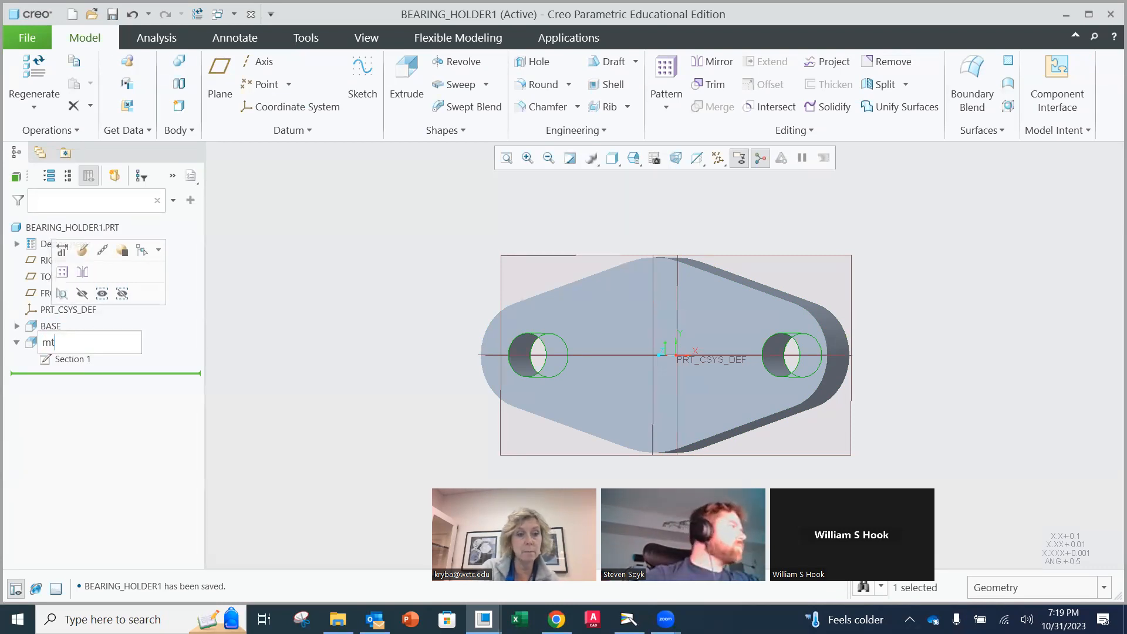
text(mtg_holes)
key(Return)
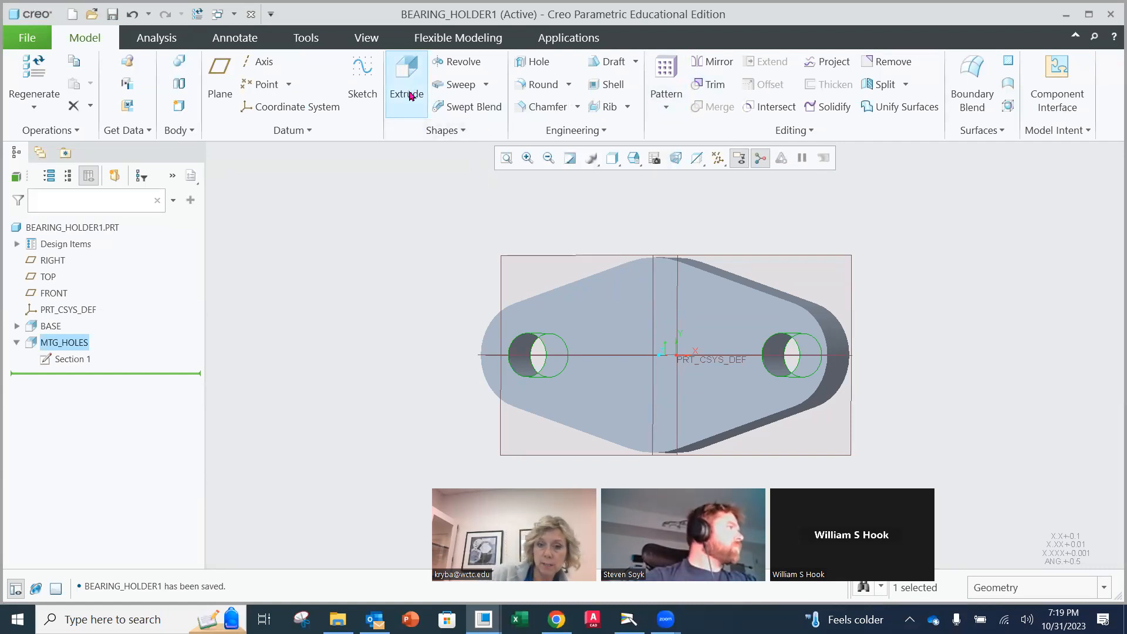
- Start a new extrude sketch on the flange's front face and draw an origin-centred circle matching the flange's central arc radius
click(409, 96)
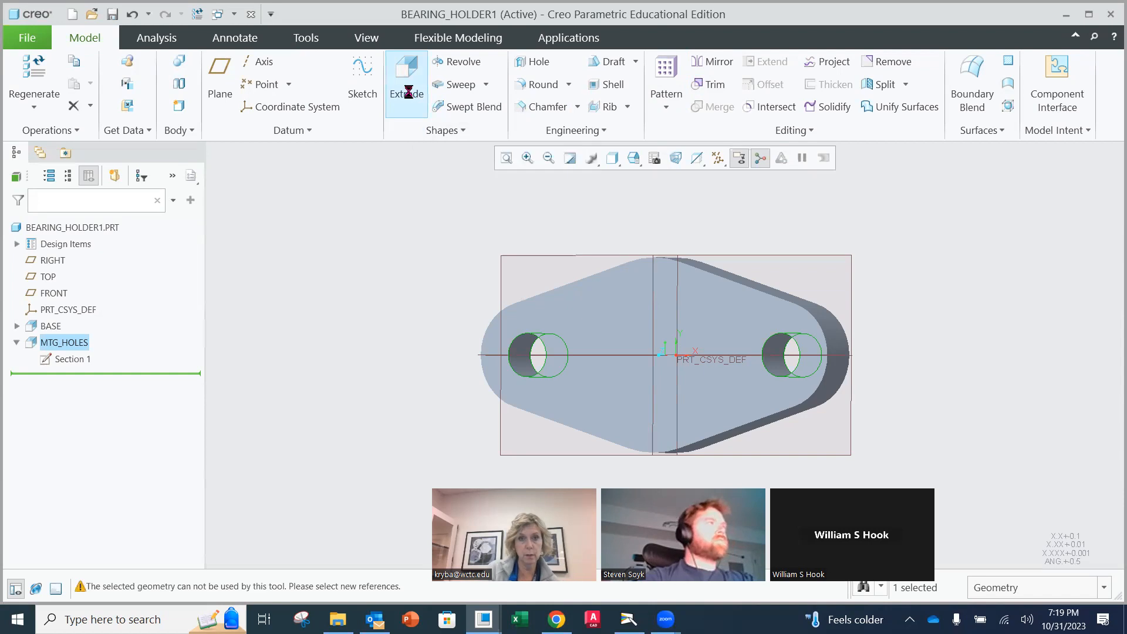
click(620, 307)
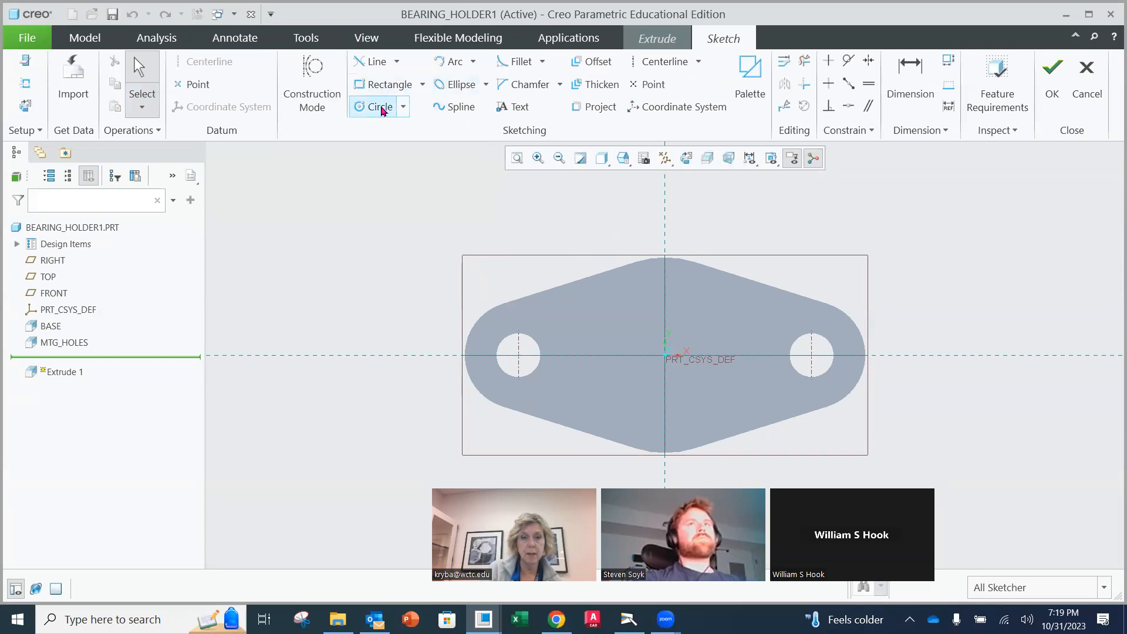
click(381, 108)
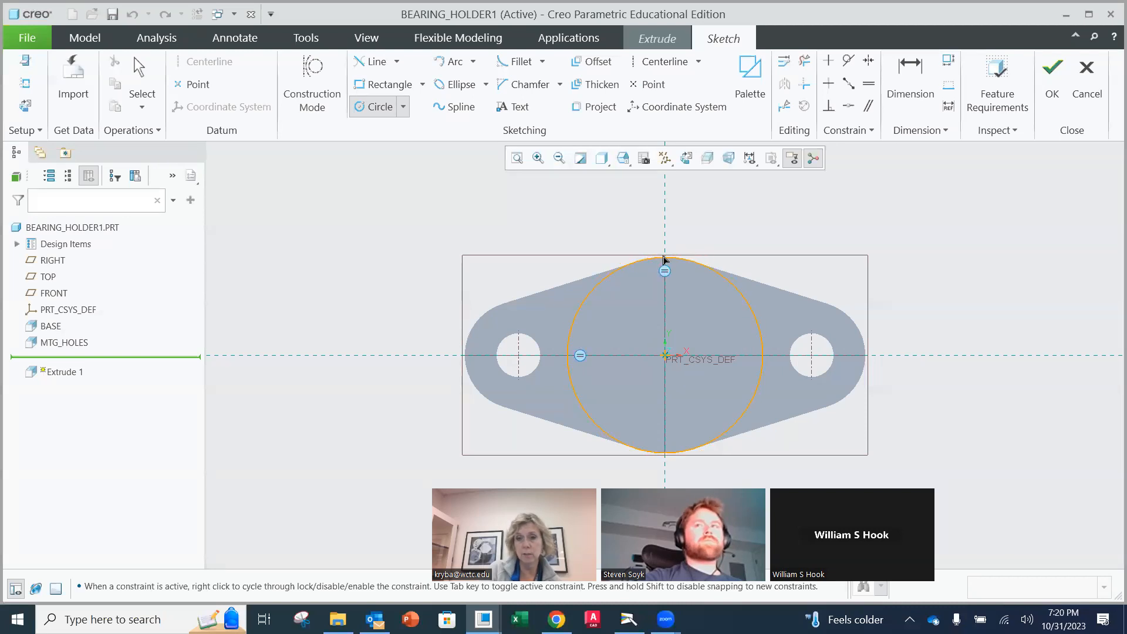
click(664, 259)
middle_click(558, 241)
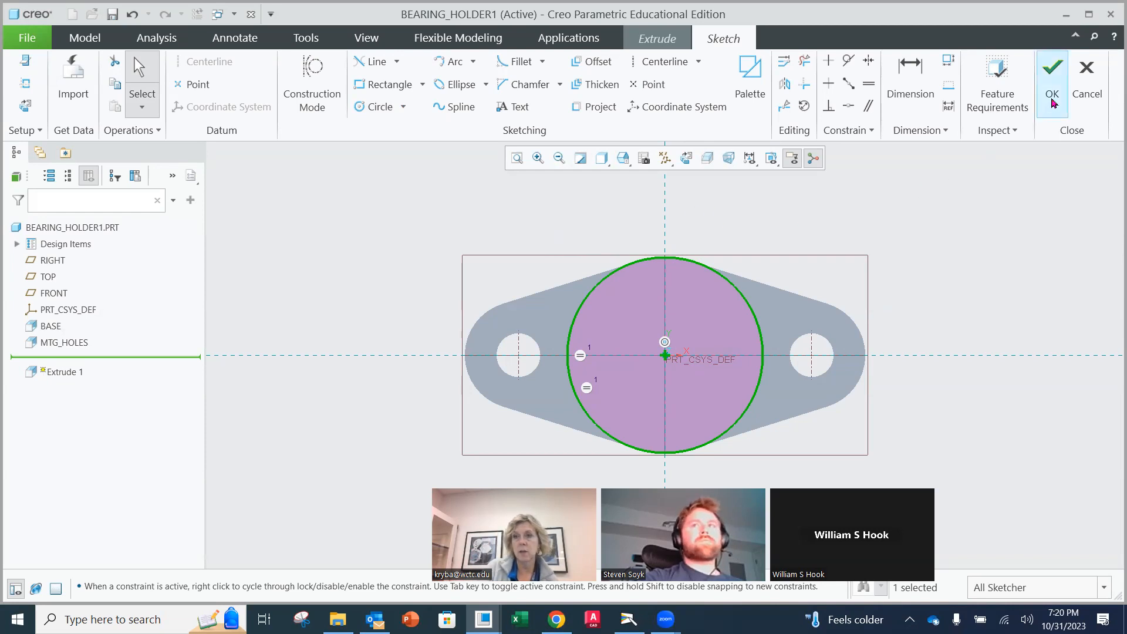
- Check the central circle sketch against the feature requirements and accept it
click(1011, 109)
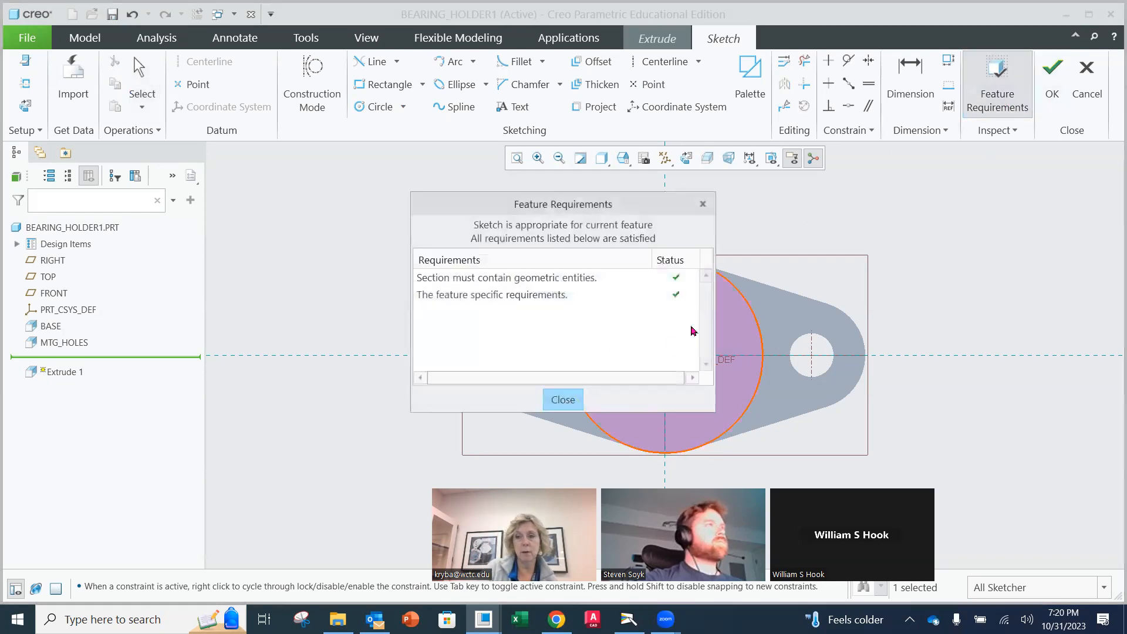
click(560, 399)
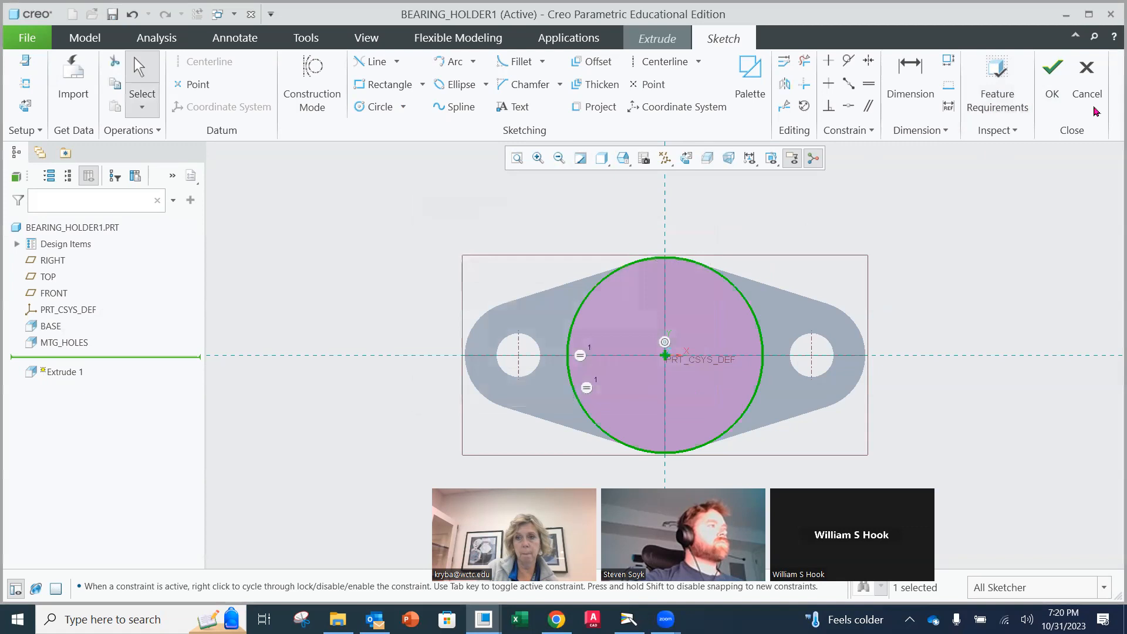
click(1056, 82)
- Extrude the central circle outward from the flange's front face to a depth of 0.75
middle_drag(946, 169, 730, 209)
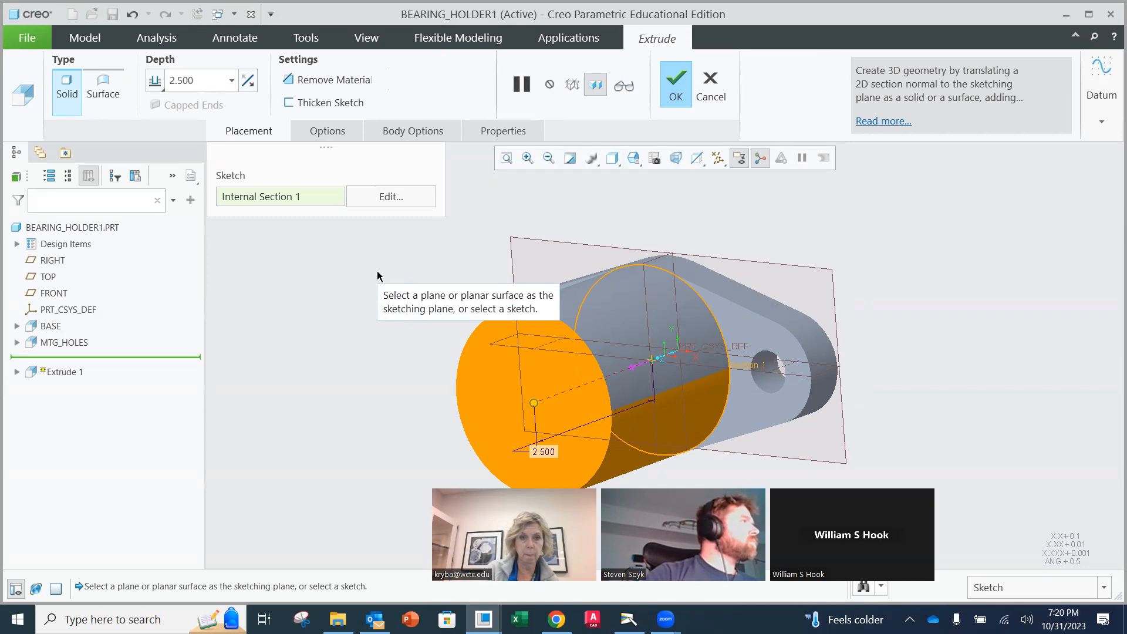
double_click(214, 82)
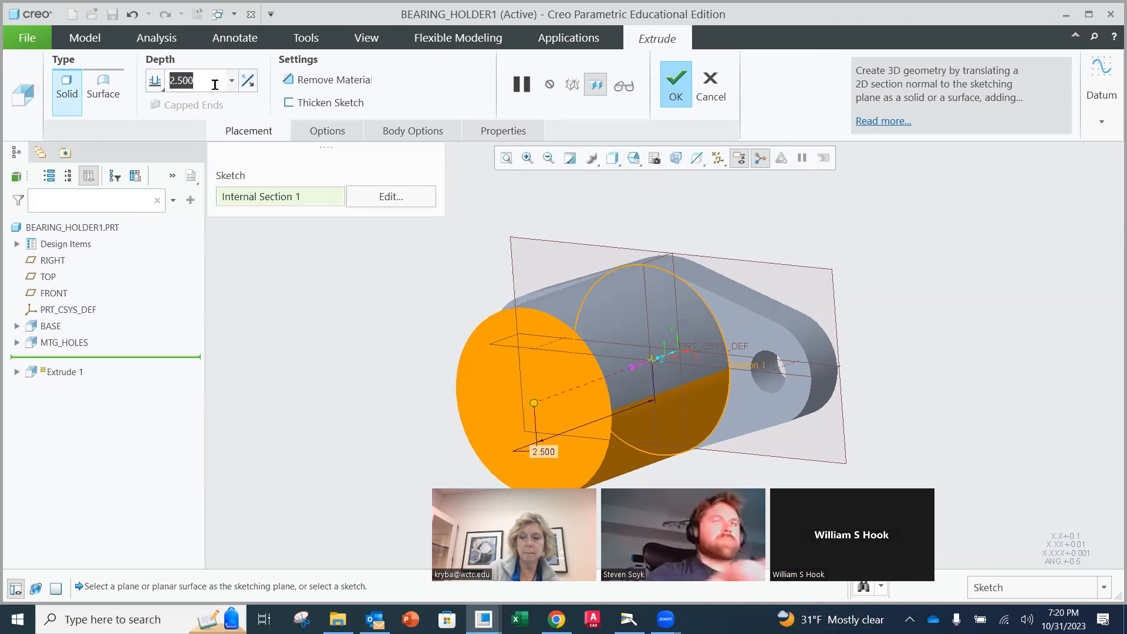
text(.75)
key(Return)
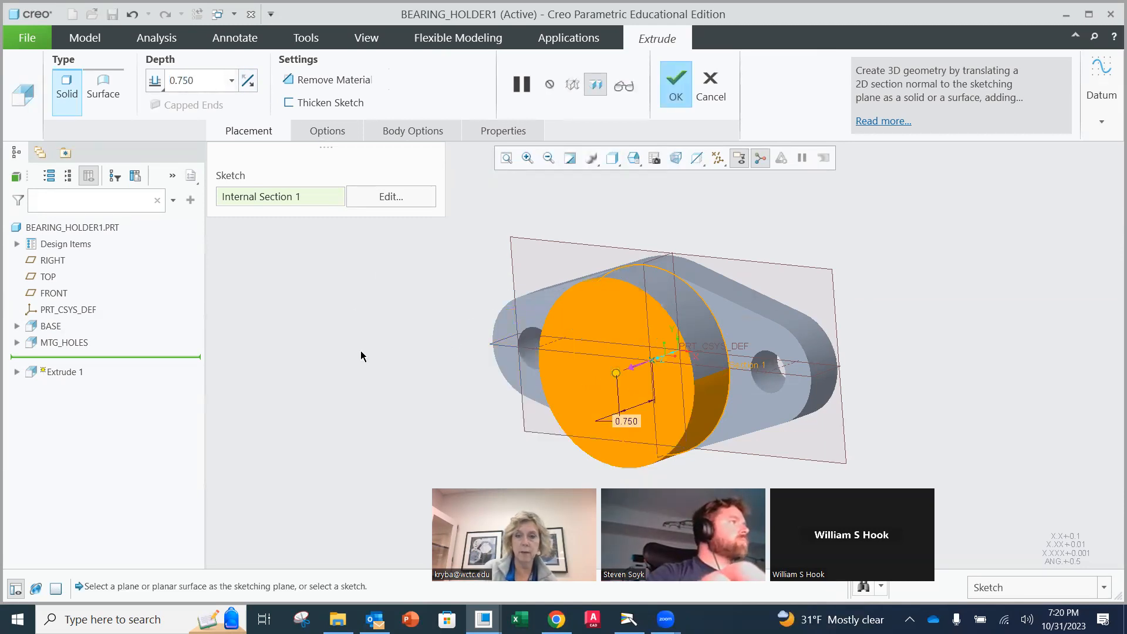
click(677, 92)
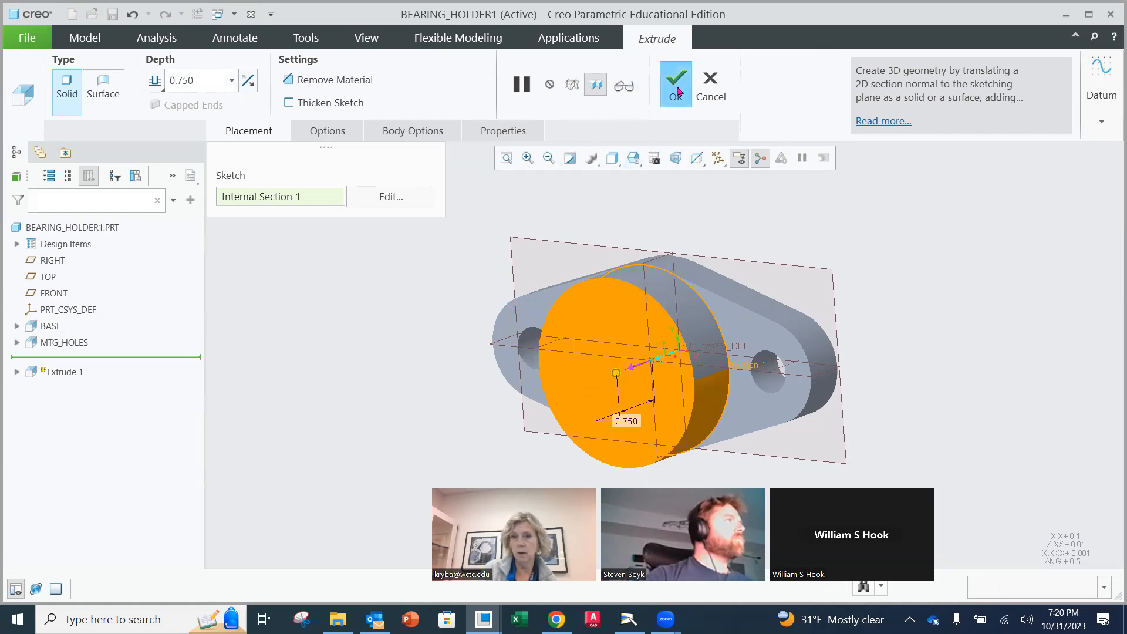
- Rename the central cylinder extrusion to tube_od in the model tree
mouse_move(354, 318)
middle_down()
mouse_move(364, 292)
mouse_move(357, 314)
mouse_move(385, 317)
mouse_move(385, 232)
mouse_move(383, 261)
middle_up()
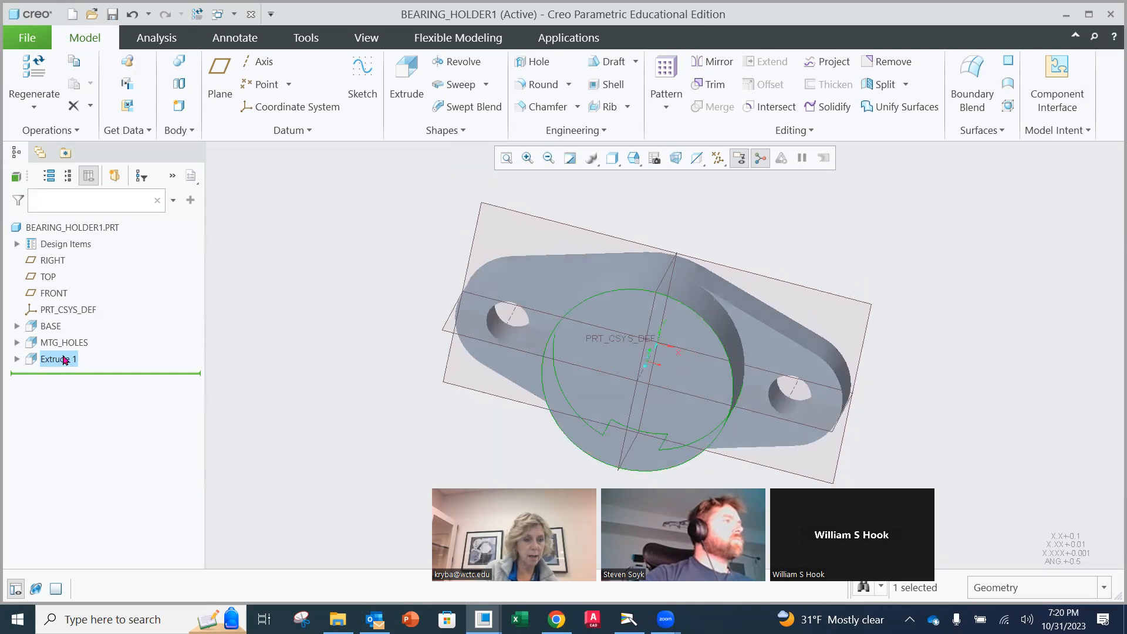
click(64, 359)
click(67, 359)
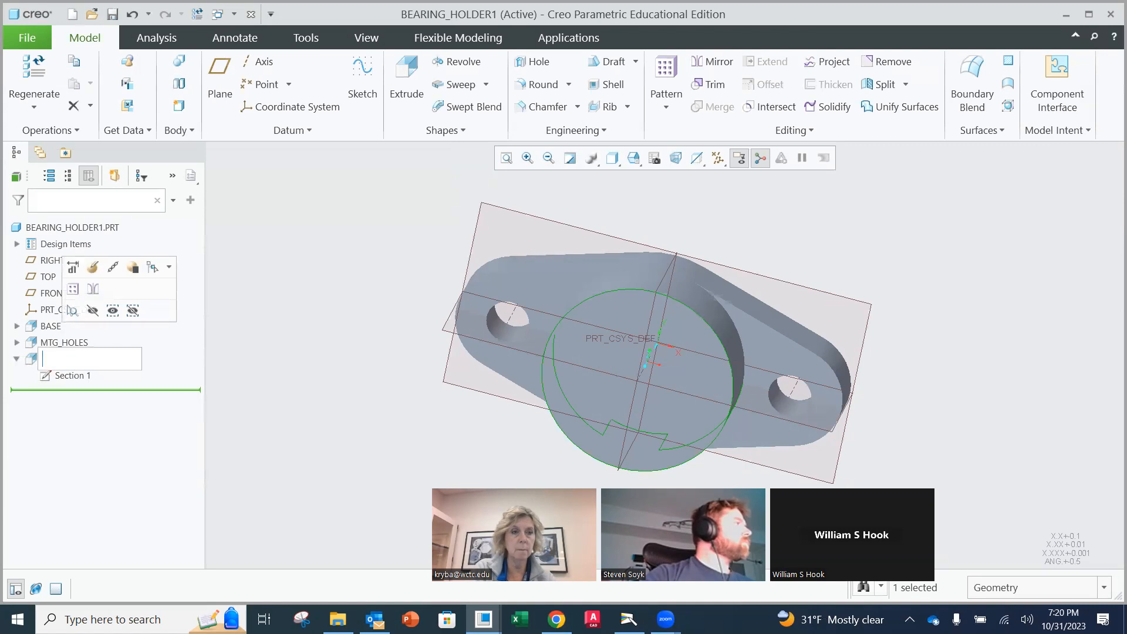
text(tub)
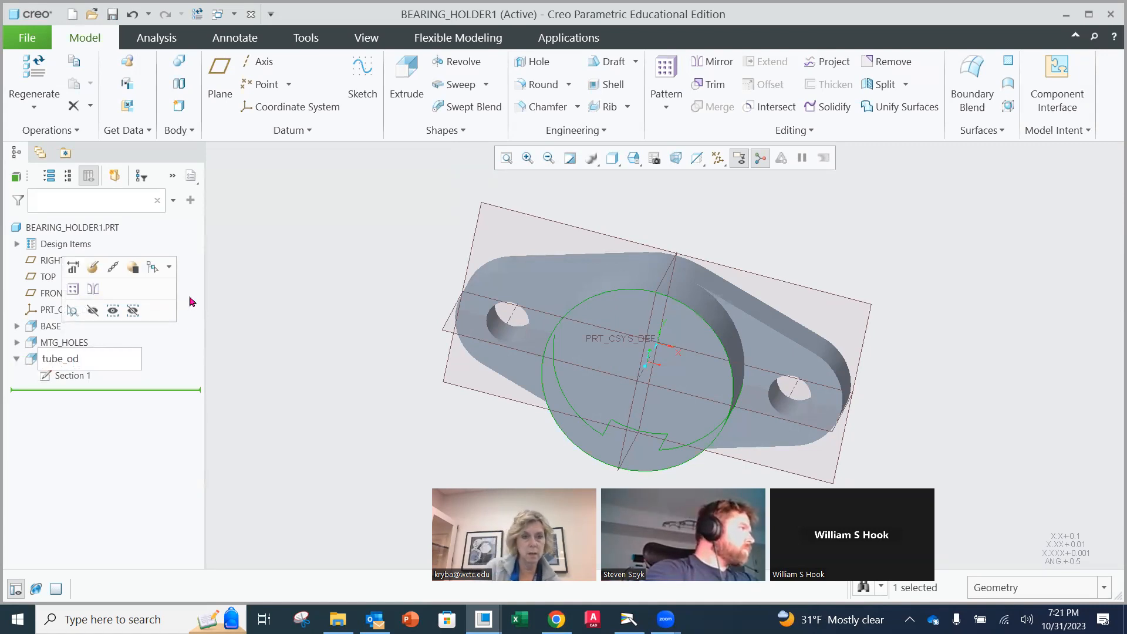
text(e_od)
key(Return)
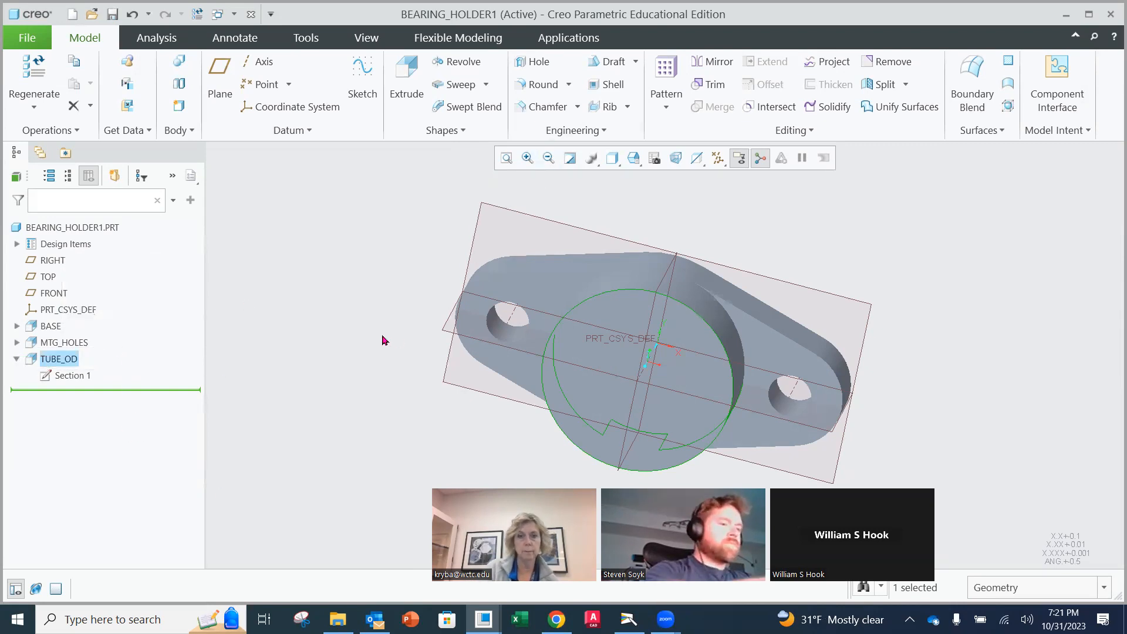
- Start a new extrude sketch on the cylinder's front face and draw a circle about 1.57 in diameter centred on the origin
click(388, 276)
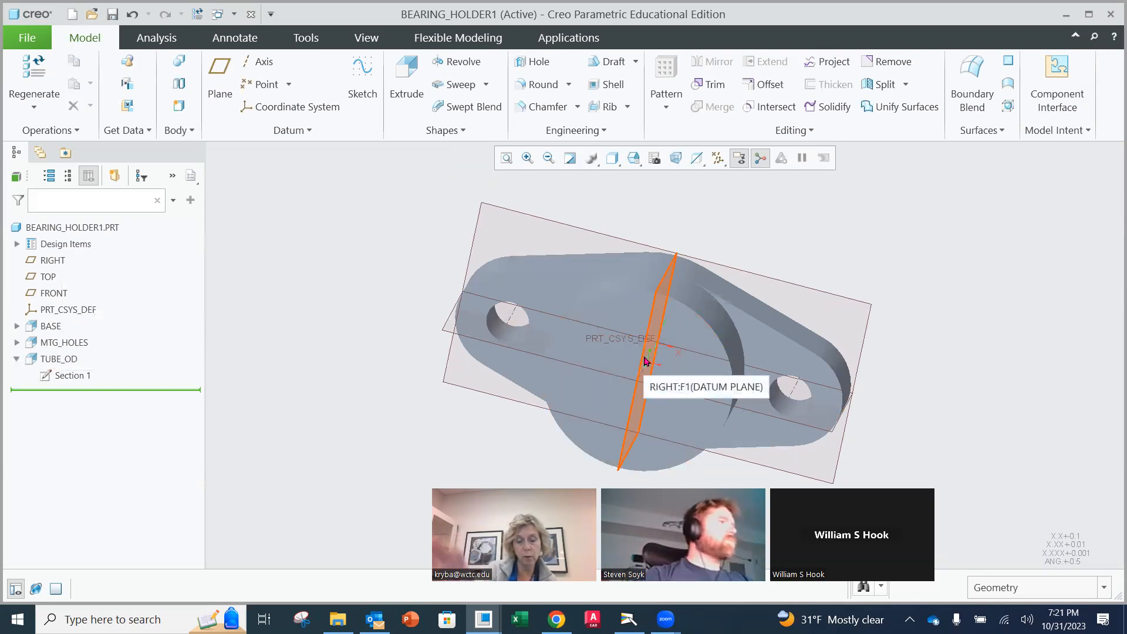
click(406, 97)
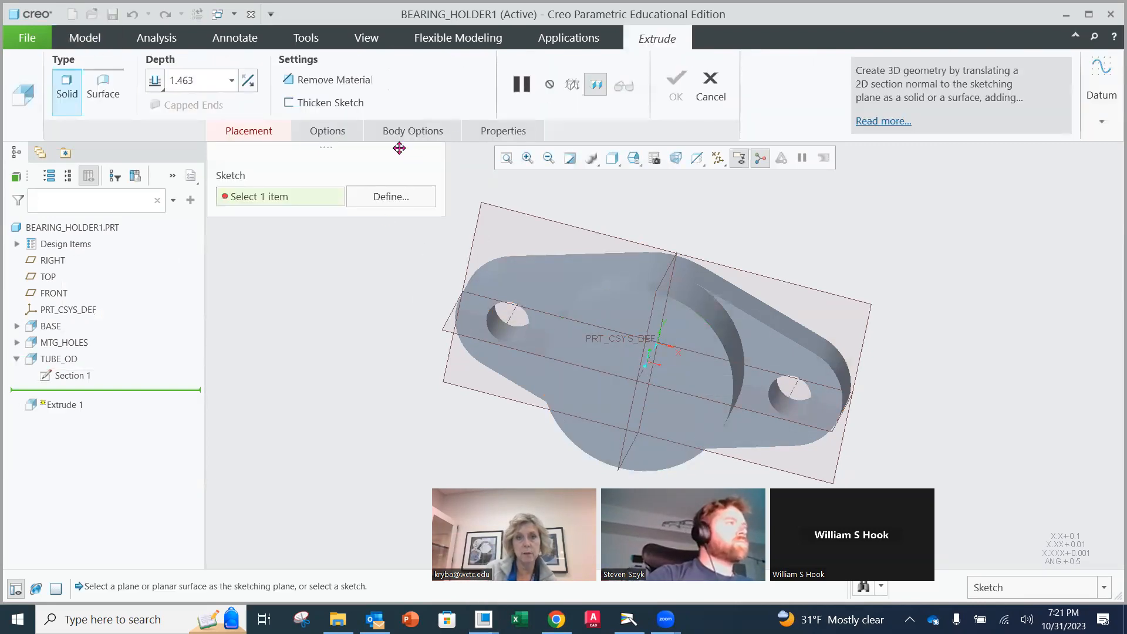
click(614, 313)
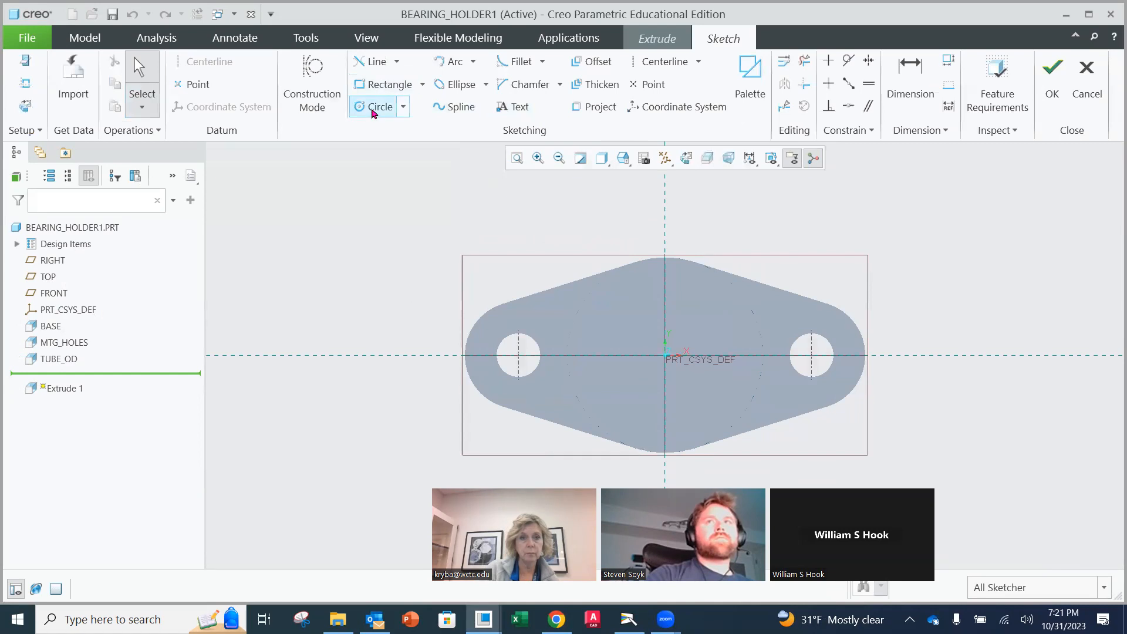
click(368, 110)
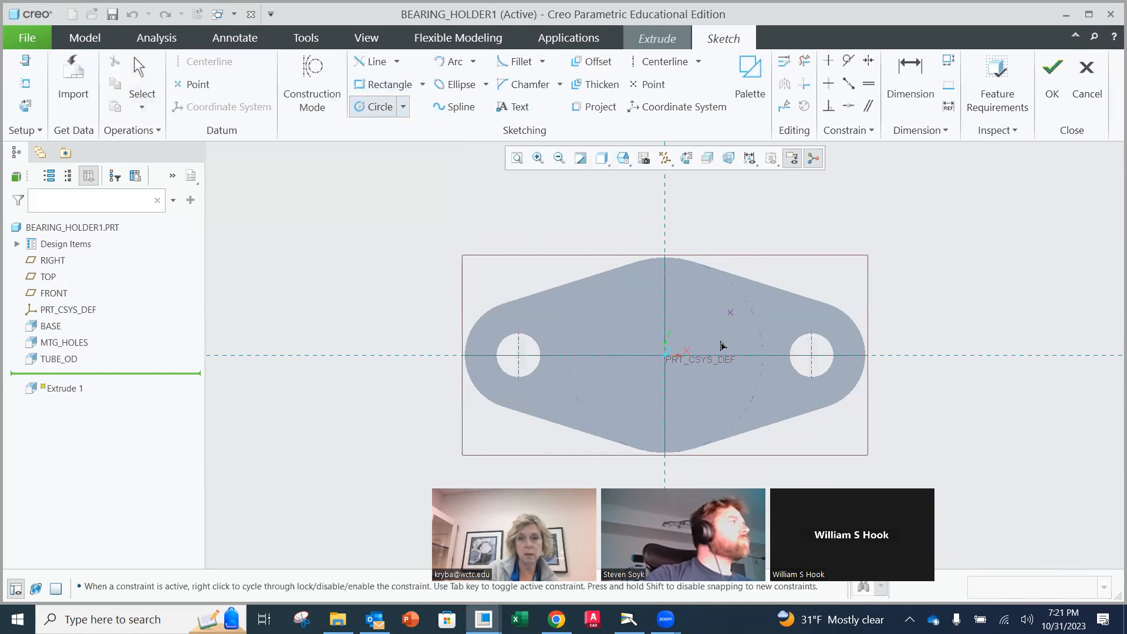
click(667, 358)
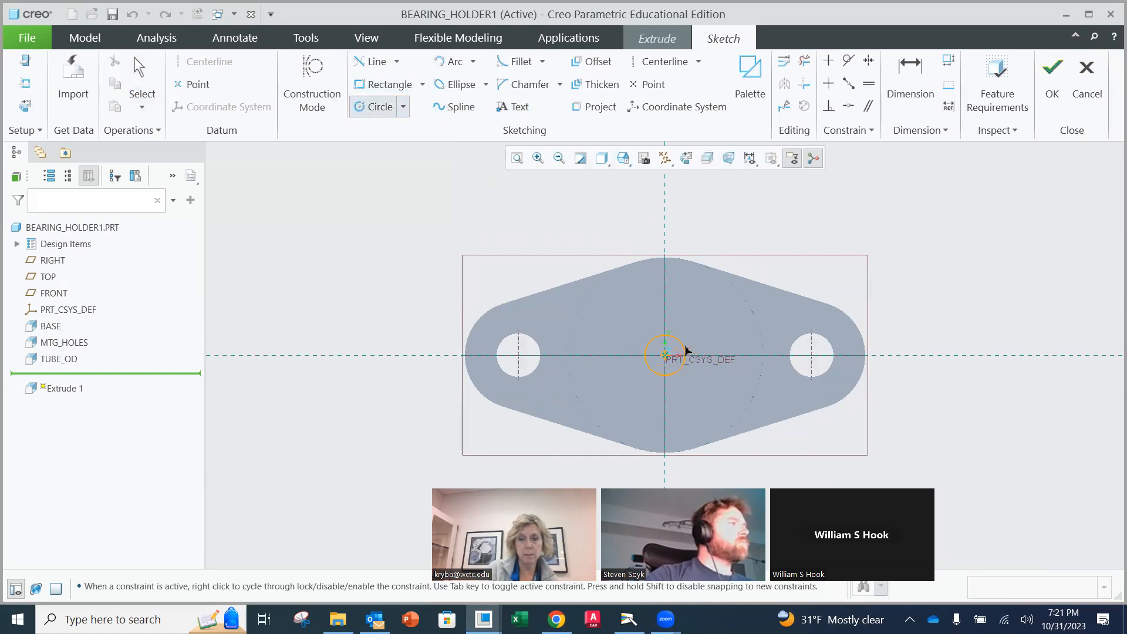
click(721, 335)
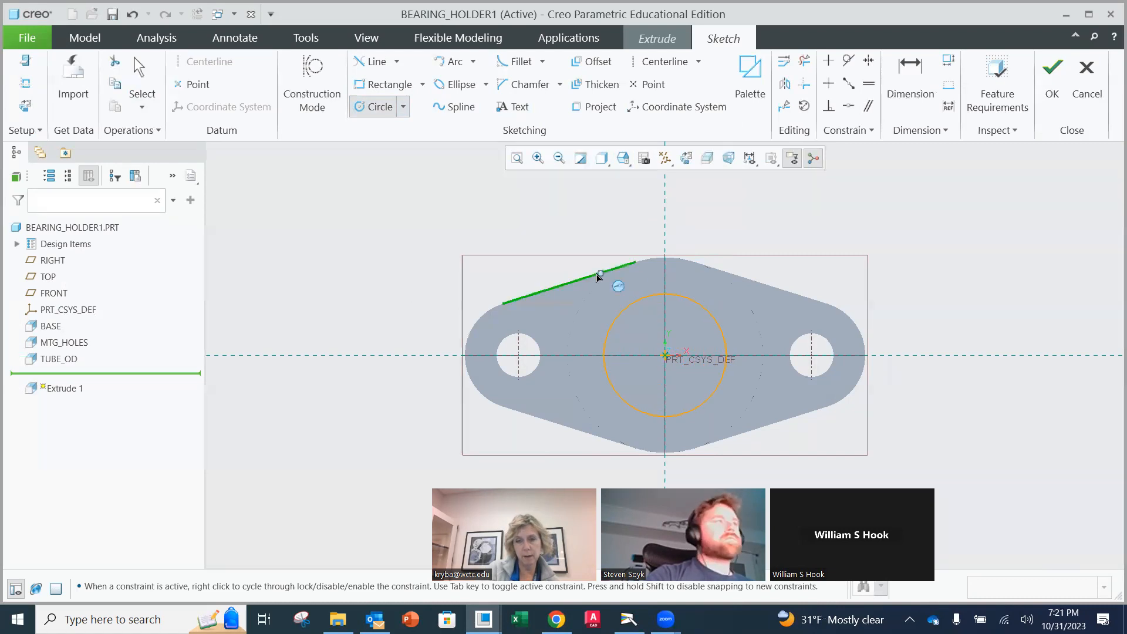
middle_click(562, 229)
- Set the diameter of the origin-centred bore circle to 1.625
double_click(581, 298)
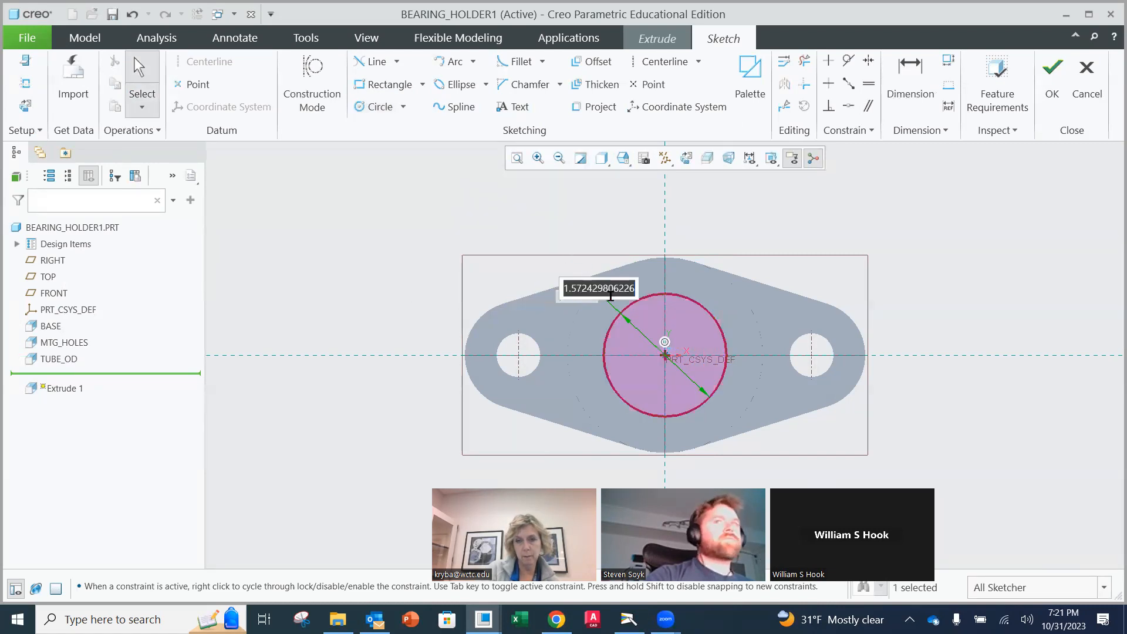
text(1.625)
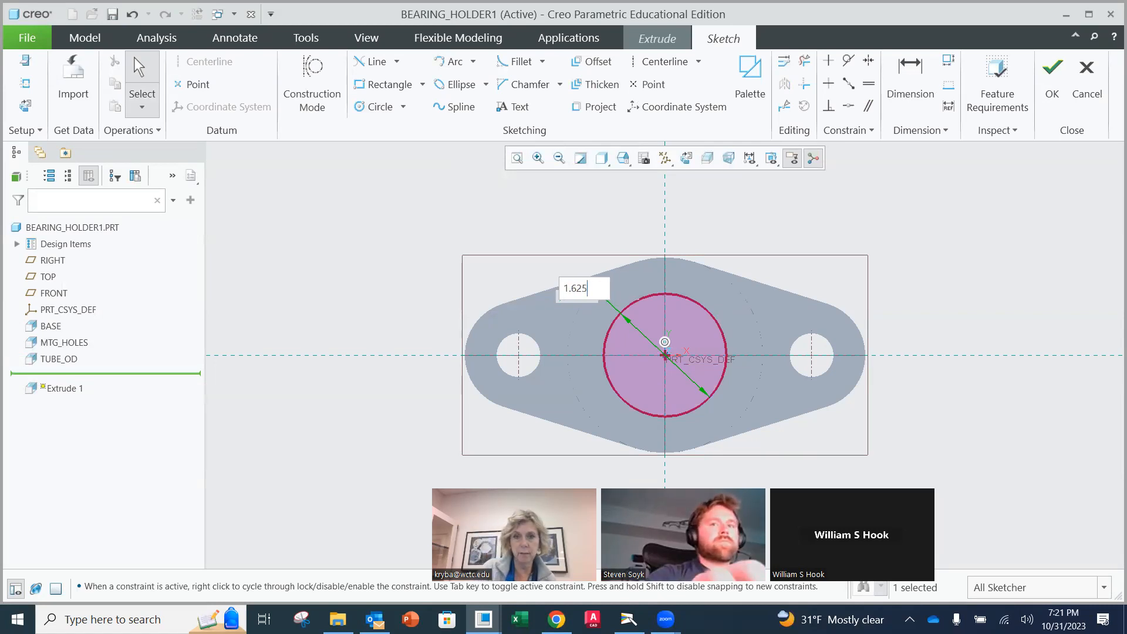
key(Return)
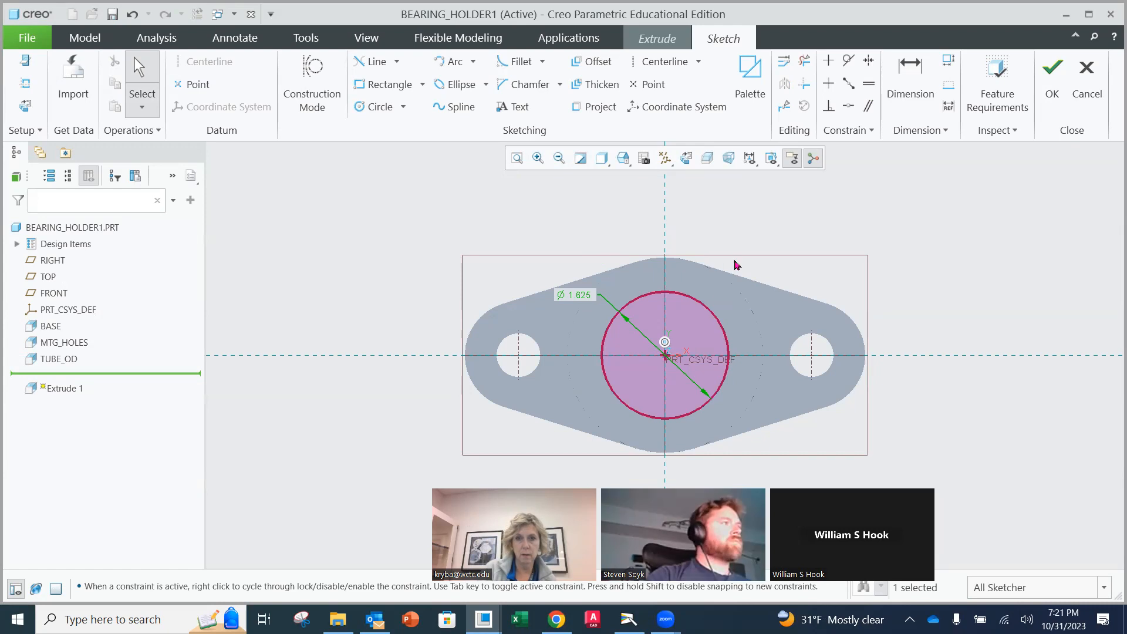
- Check the bore sketch against the feature requirements and accept the sketch
middle_drag(733, 264, 661, 326)
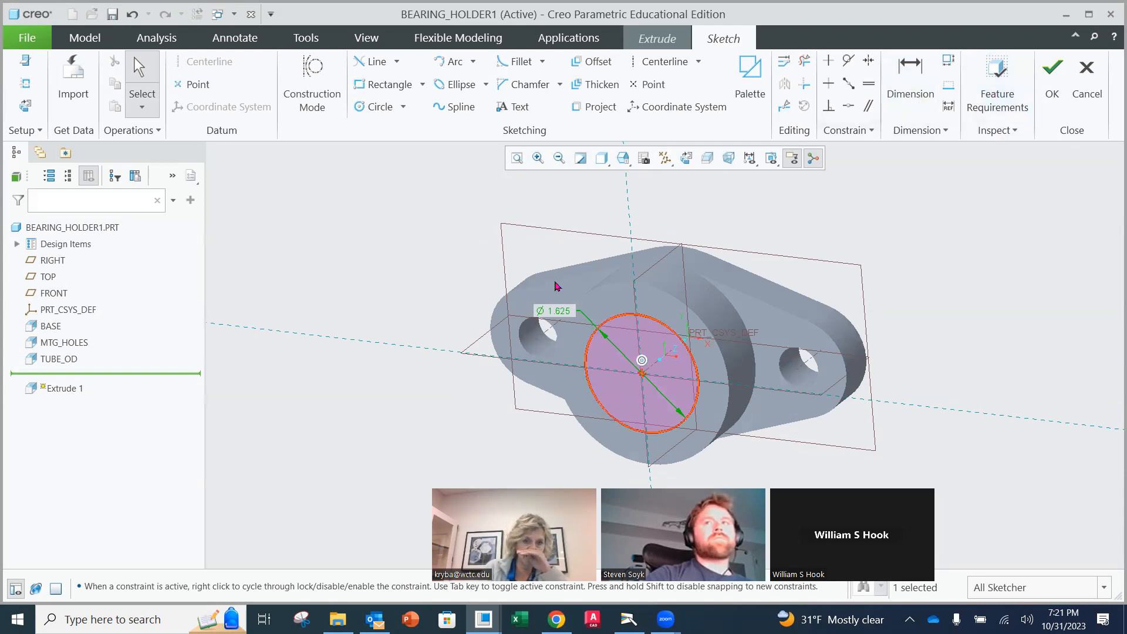
click(969, 109)
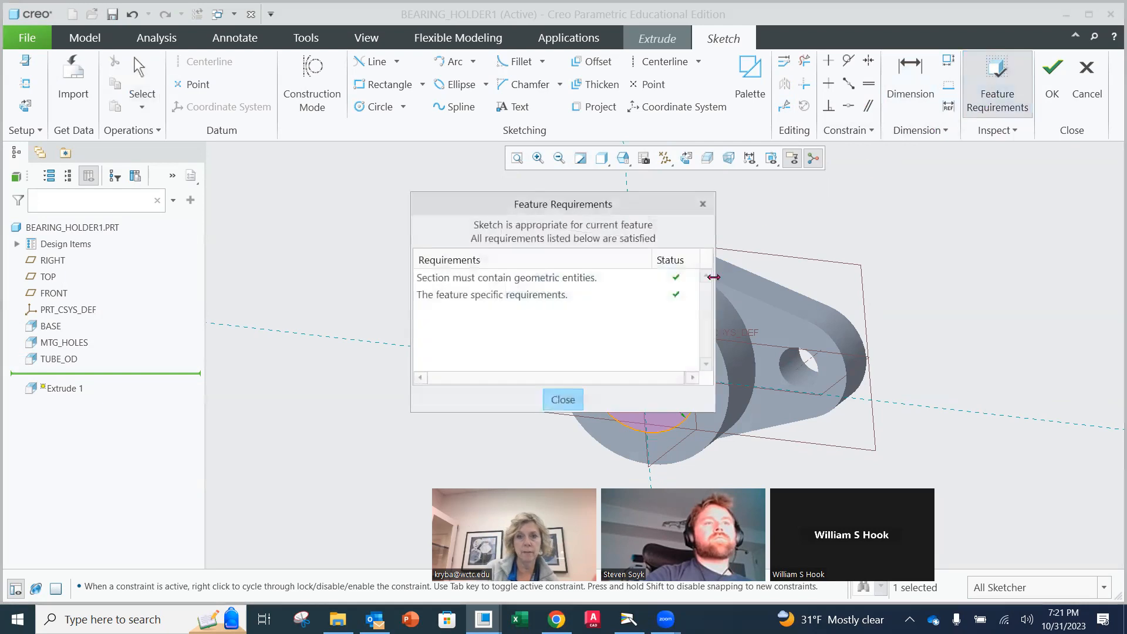
click(574, 400)
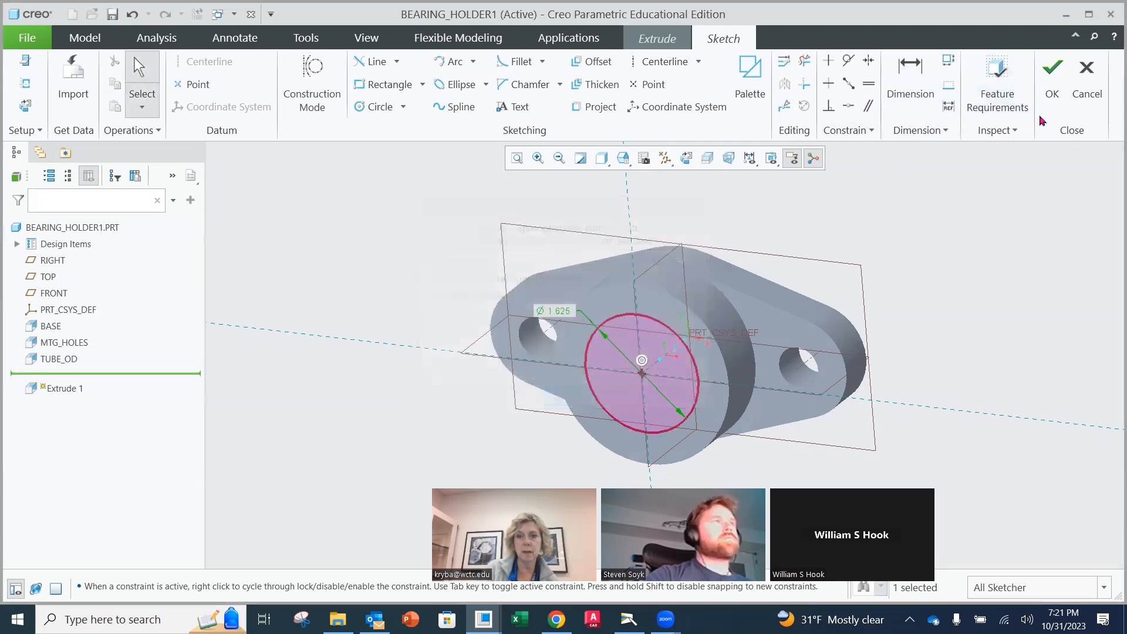
click(1054, 88)
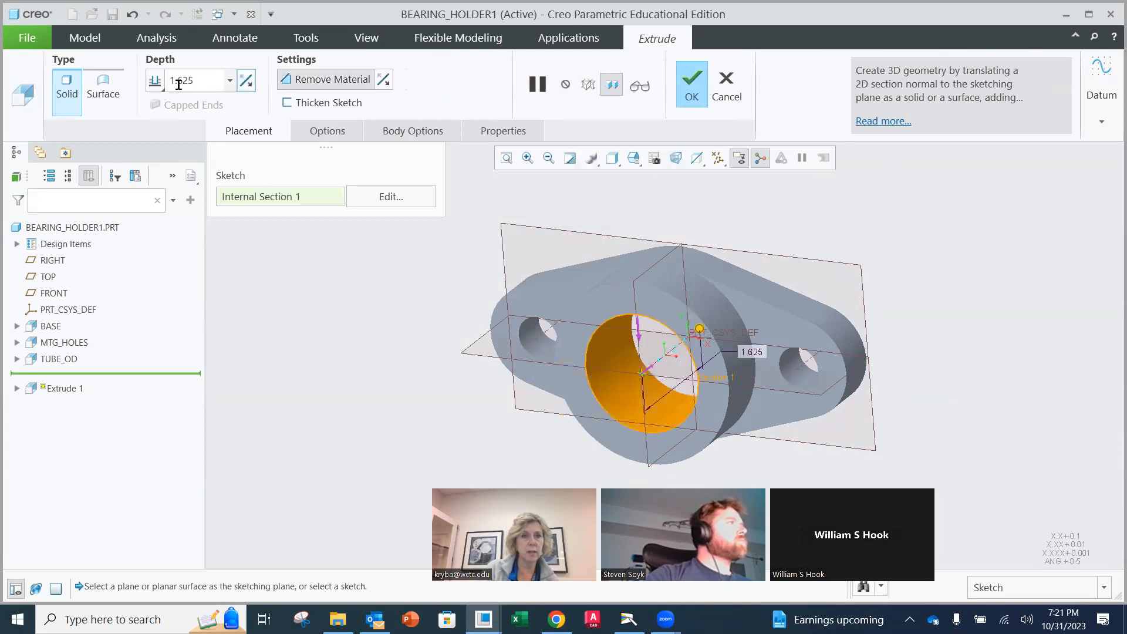
- Cut the bore circle Through All of the tube and flange and complete the extrusion
click(155, 81)
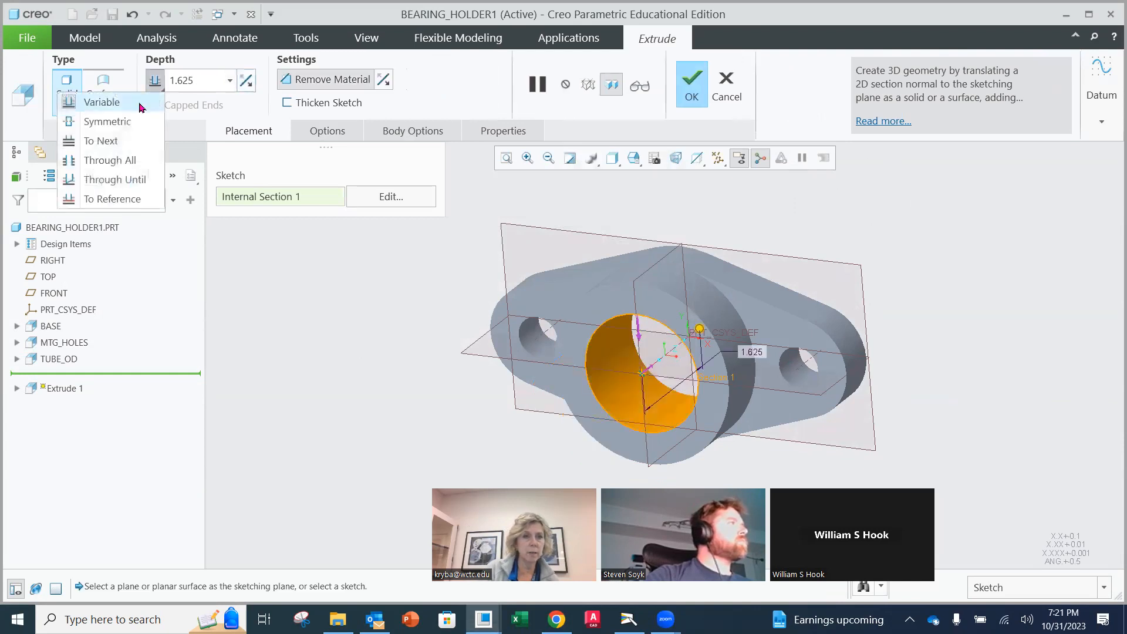
click(115, 160)
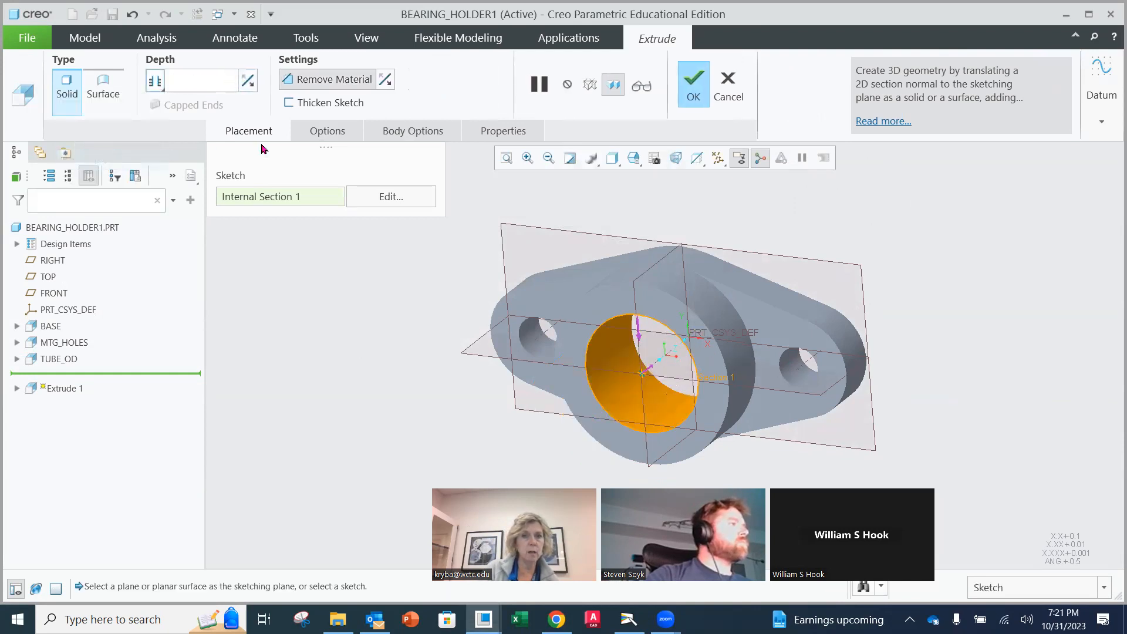
click(695, 91)
- Change the model display to shaded with edges and inspect the bored holder from an angled front view
mouse_move(501, 244)
middle_down()
mouse_move(503, 231)
mouse_move(492, 248)
mouse_move(521, 231)
mouse_move(497, 233)
mouse_move(506, 234)
middle_up()
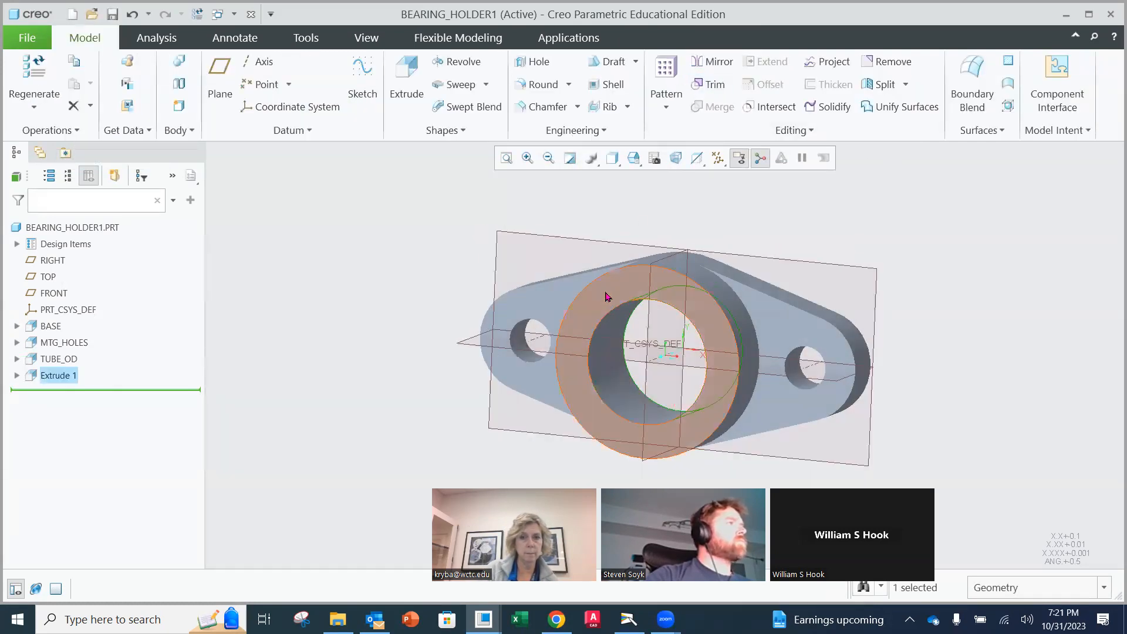
scroll(597, 286, down, 2)
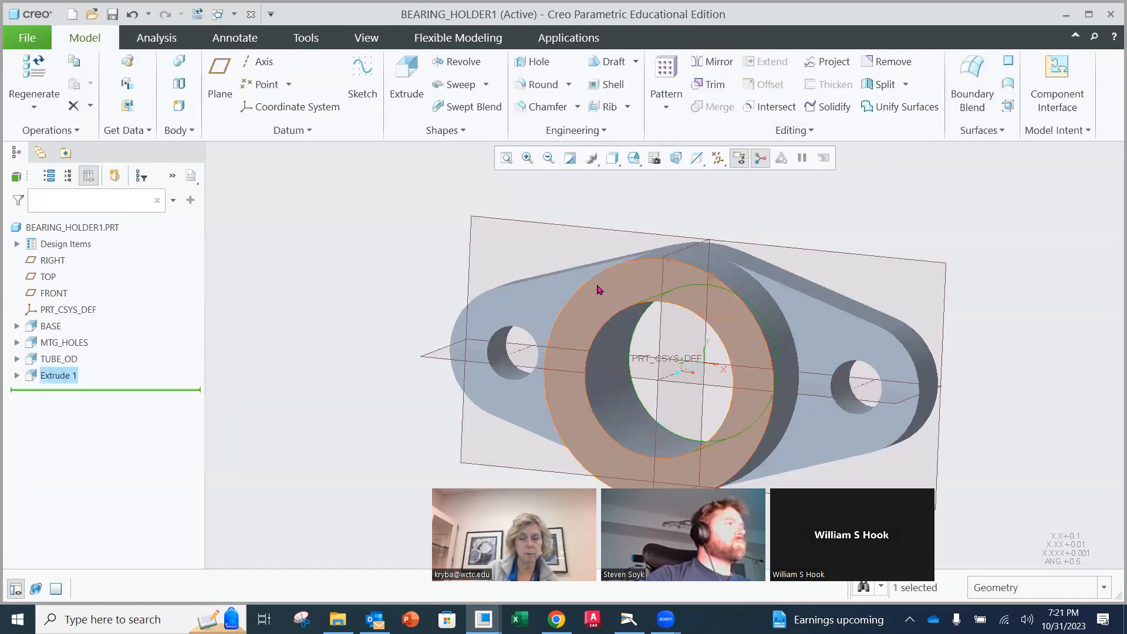
click(614, 158)
click(523, 199)
mouse_move(523, 200)
middle_down()
mouse_move(557, 235)
mouse_move(543, 254)
middle_up()
scroll(558, 278, up, 2)
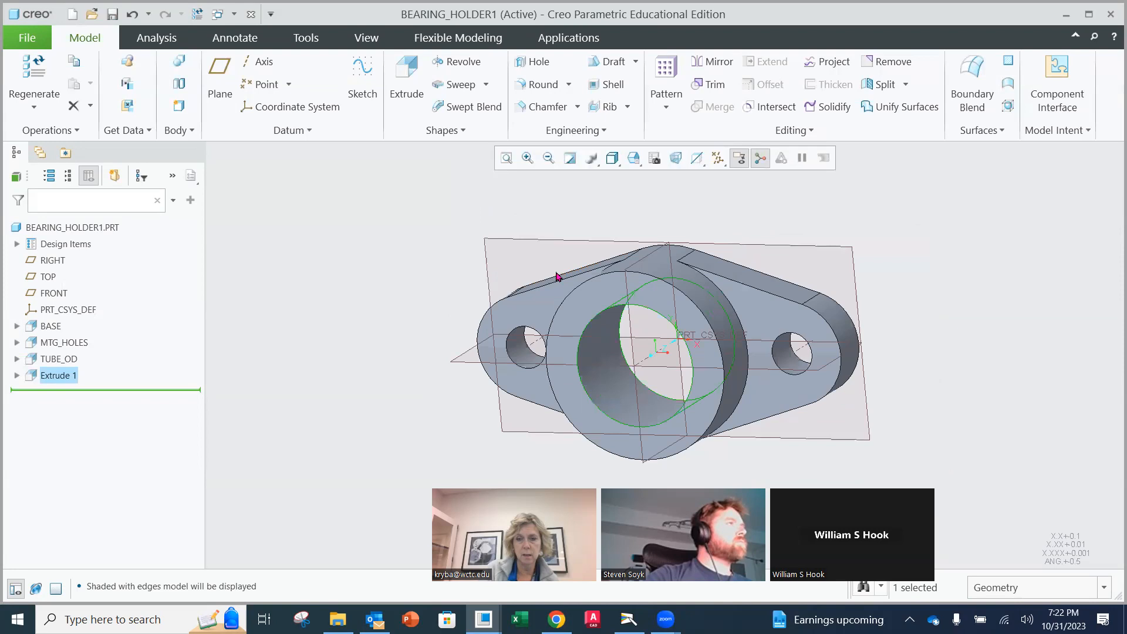
mouse_move(571, 292)
middle_down()
mouse_move(580, 274)
mouse_move(583, 283)
middle_up()
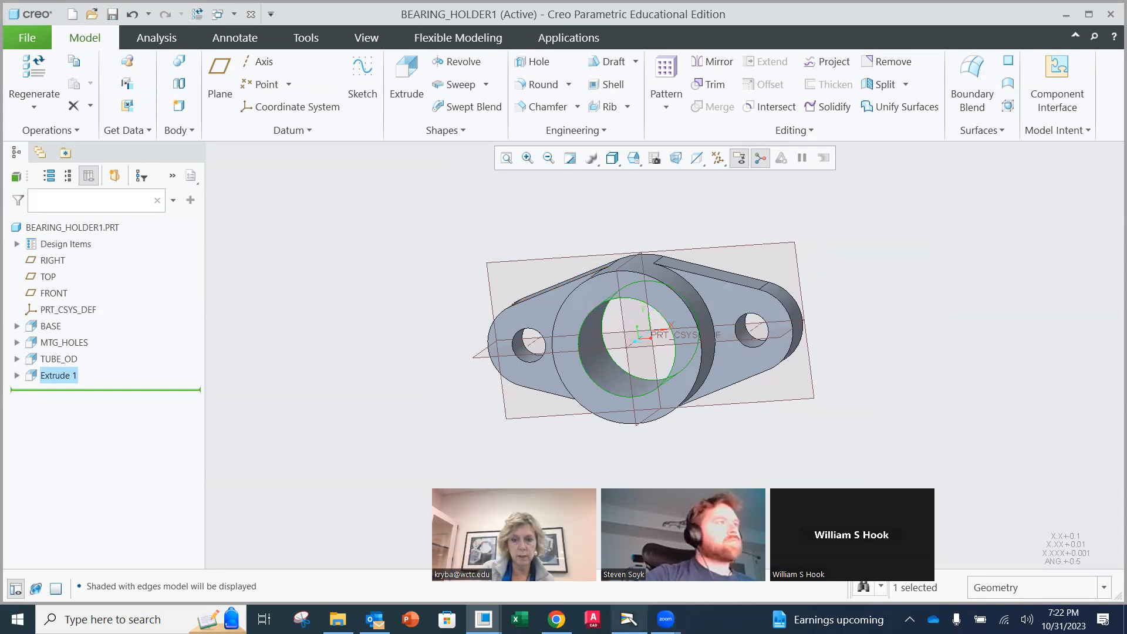
- Switch to the Camera app to consult the bearing holder drawing for the top hole, and return to the Creo model
click(617, 614)
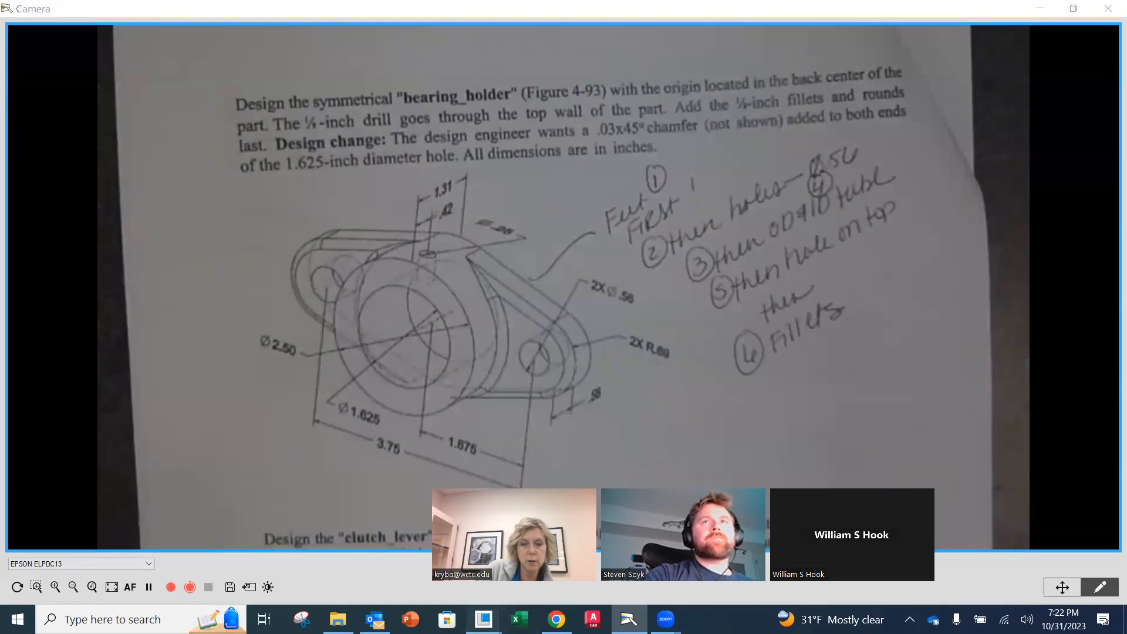
click(484, 619)
click(405, 548)
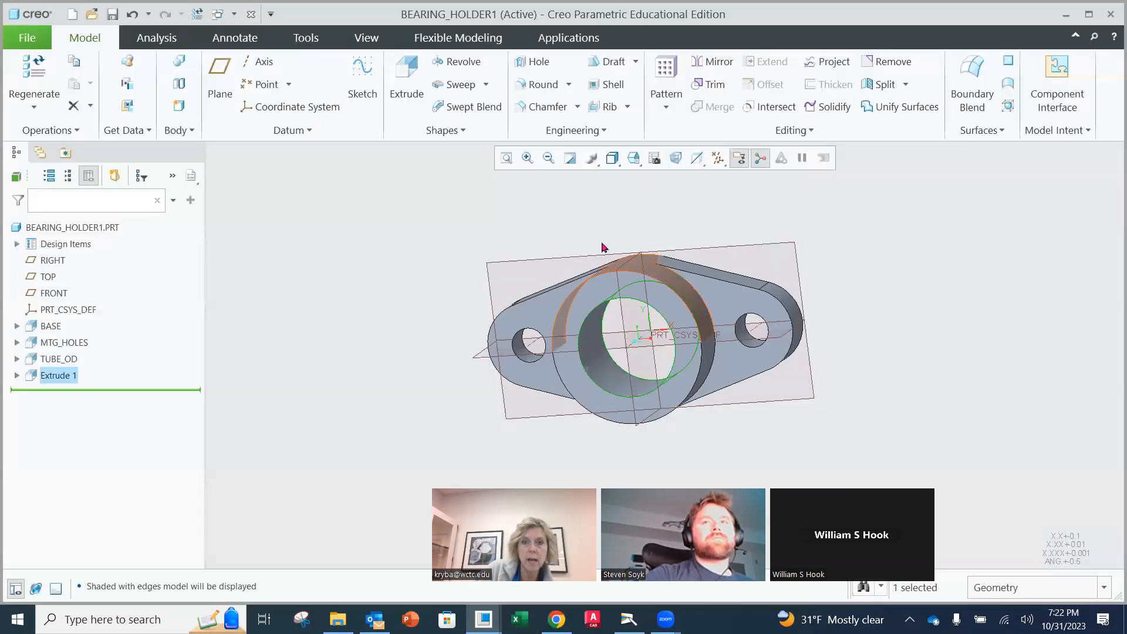
- Start a new extrude and open its sketch on the TOP datum plane, with RIGHT as the orientation reference
middle_drag(430, 271, 445, 290)
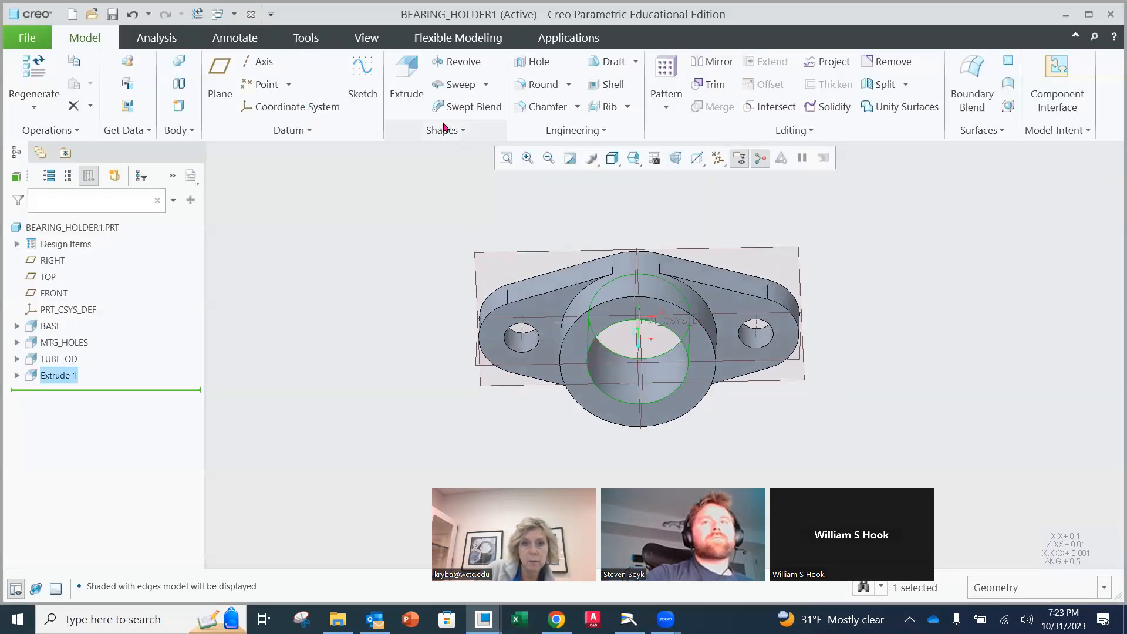
click(412, 100)
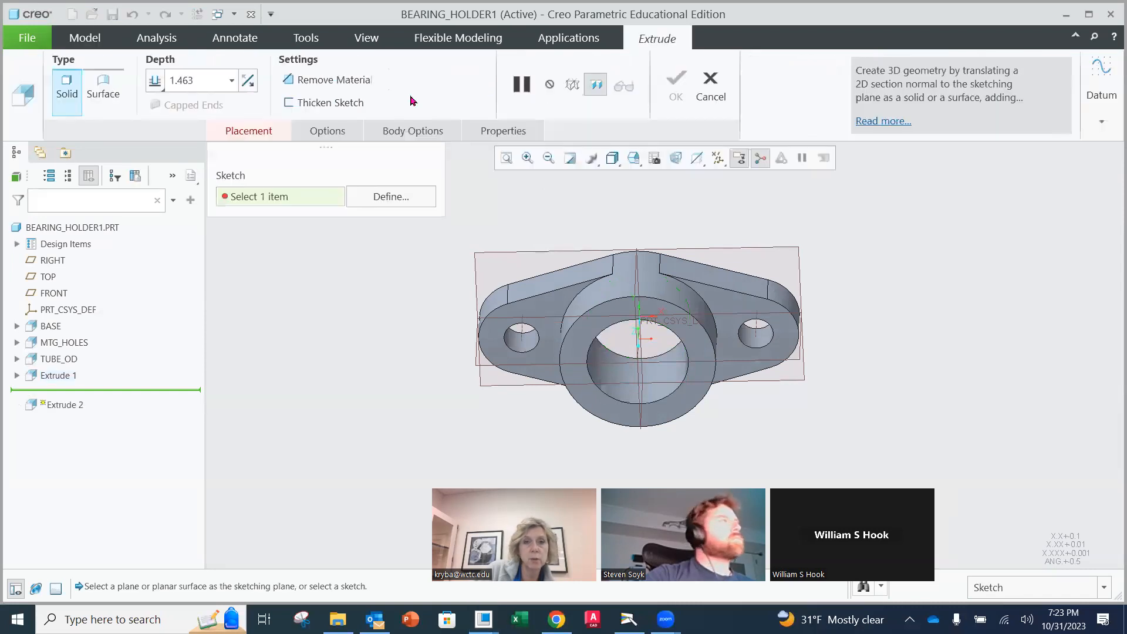
click(403, 197)
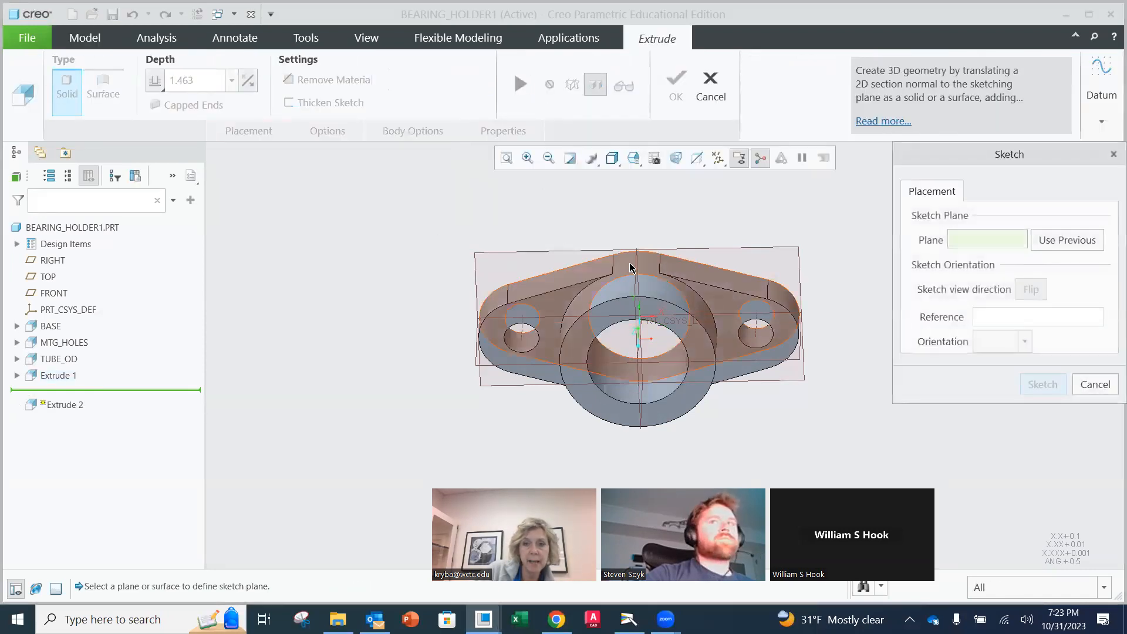
middle_drag(650, 282, 643, 317)
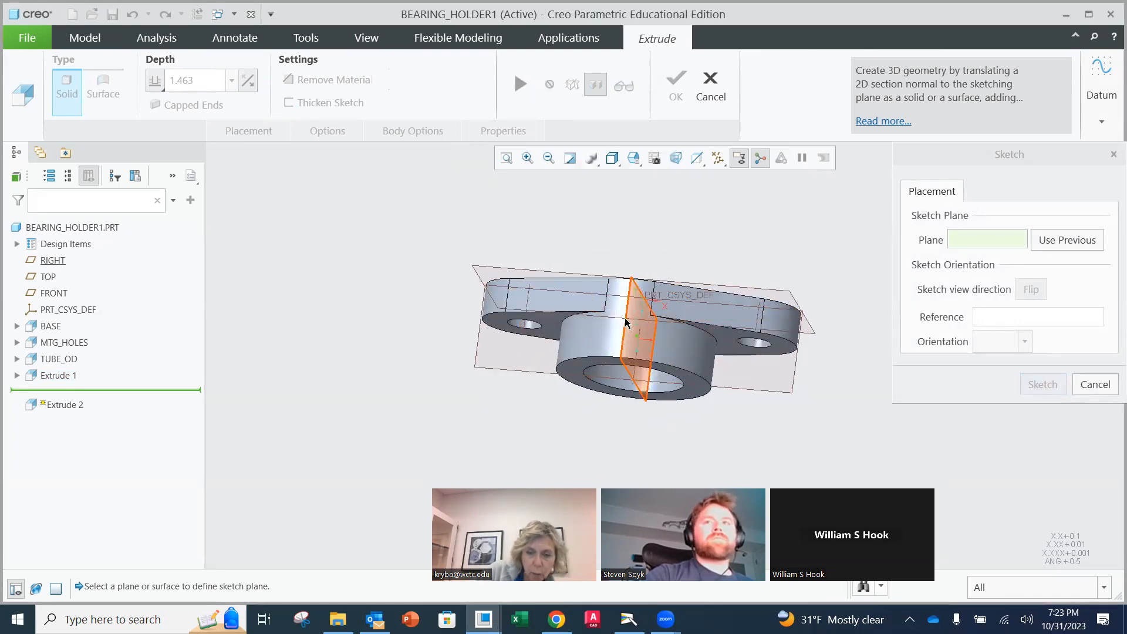
middle_drag(628, 313, 522, 357)
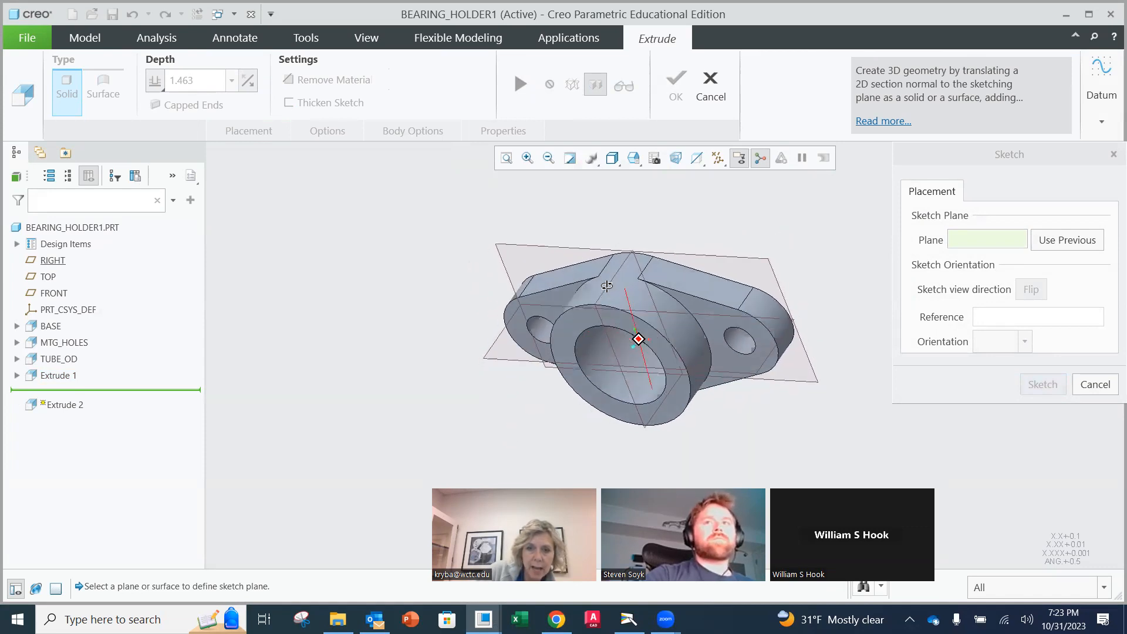
click(513, 357)
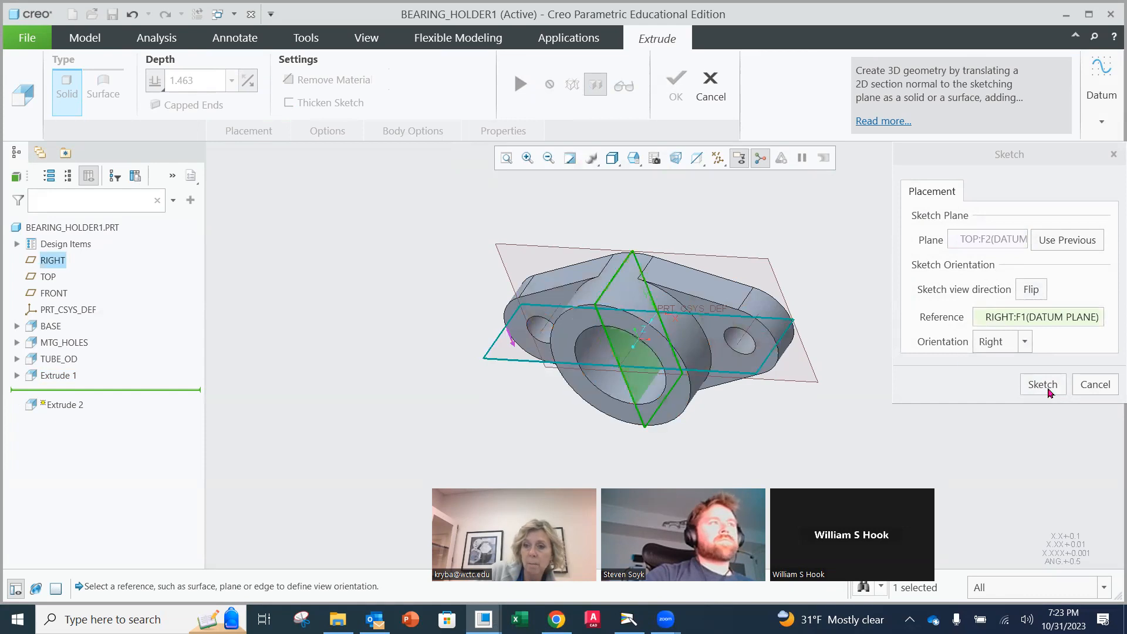
click(1042, 385)
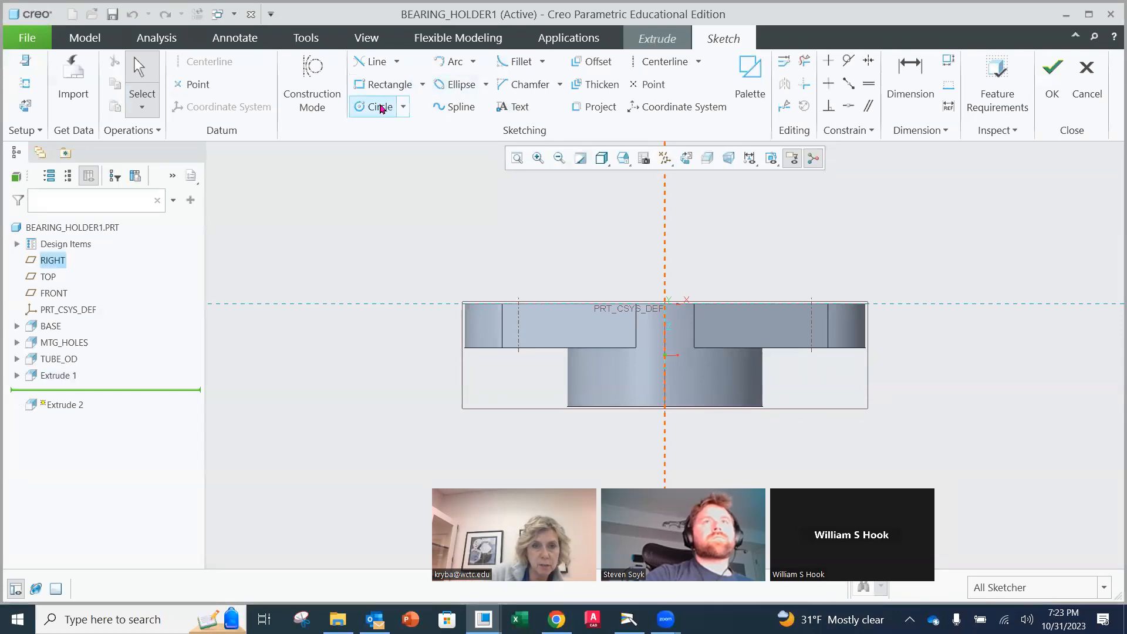
- Draw a circle about 0.62 in diameter on the vertical centre reference, within the tube's projecting section
click(380, 107)
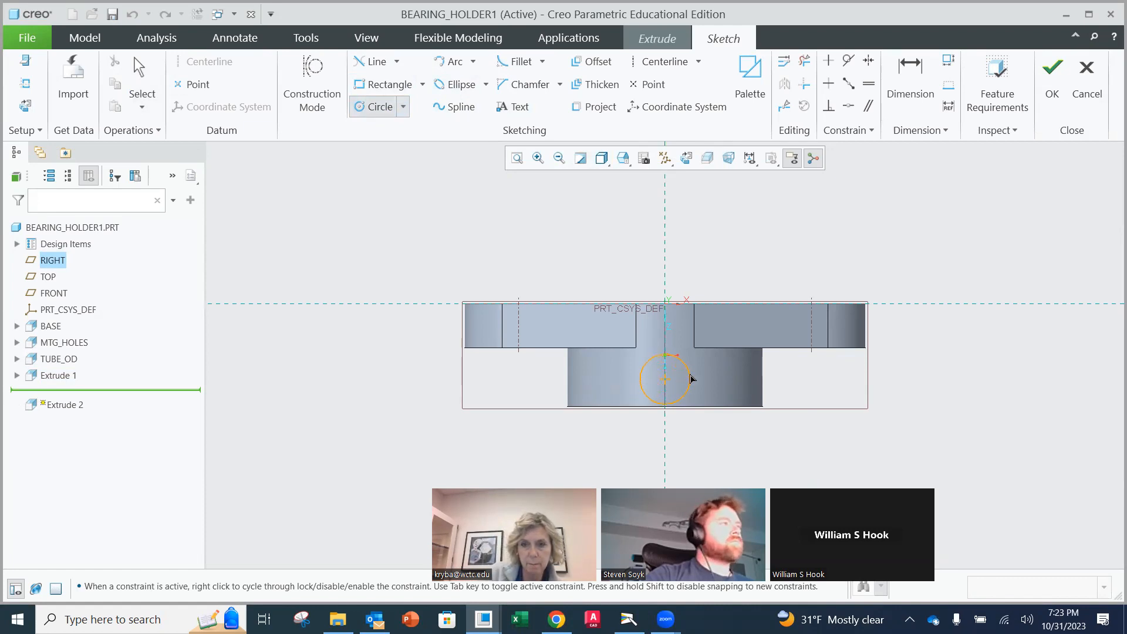
click(691, 377)
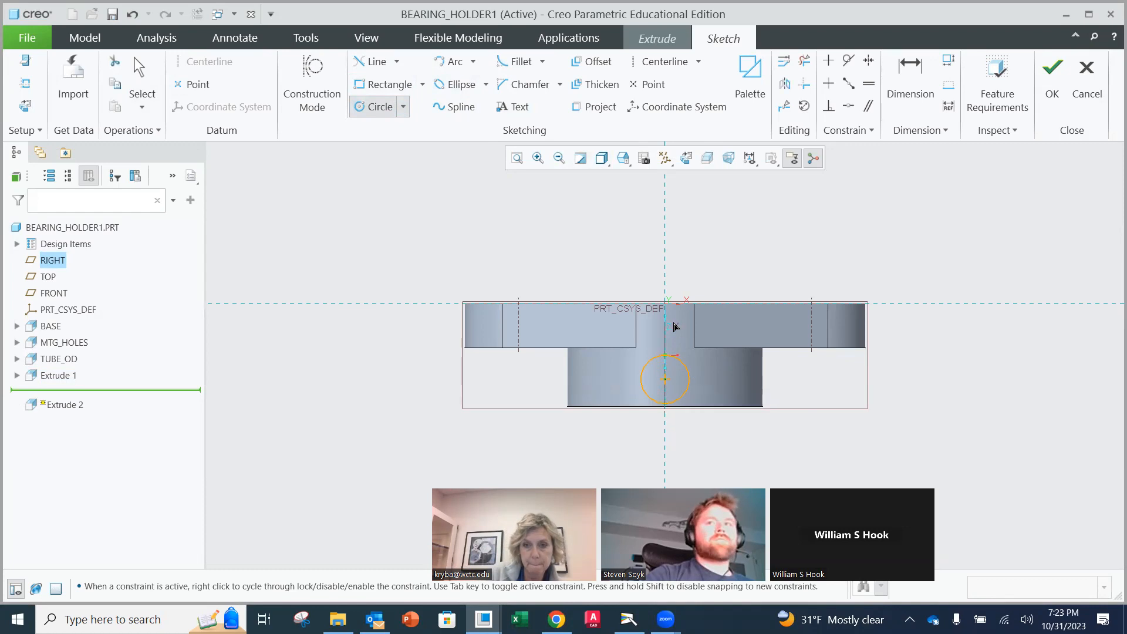
middle_click(687, 338)
- Move the small circle's diameter dimension clear of the part and set the diameter to 0.25
drag(621, 364, 579, 459)
double_click(585, 453)
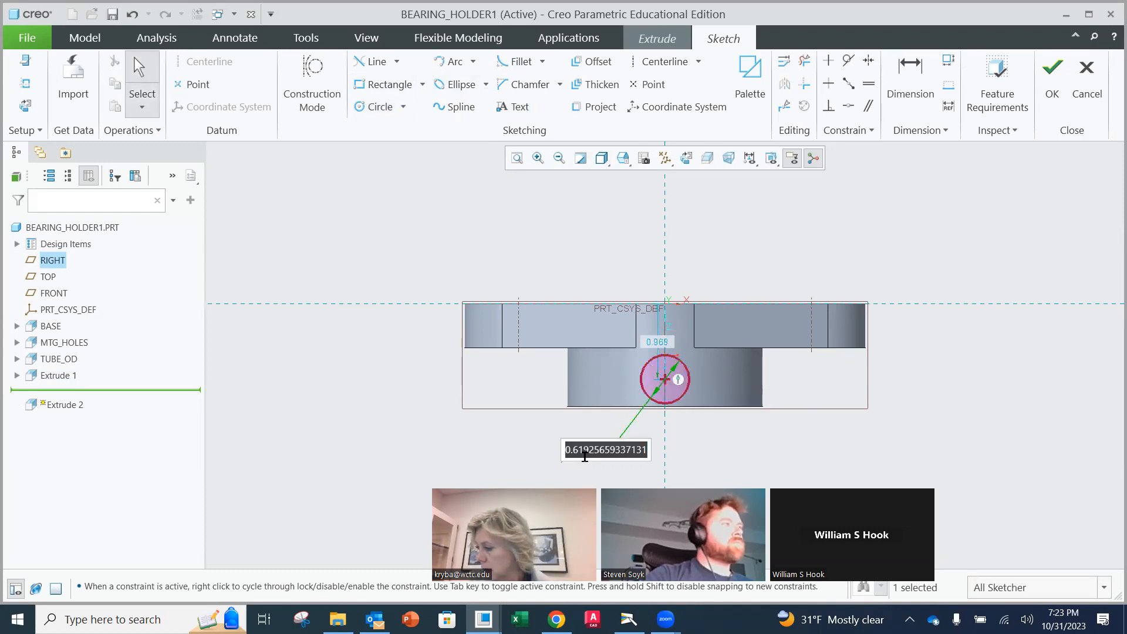
text(.25)
key(Return)
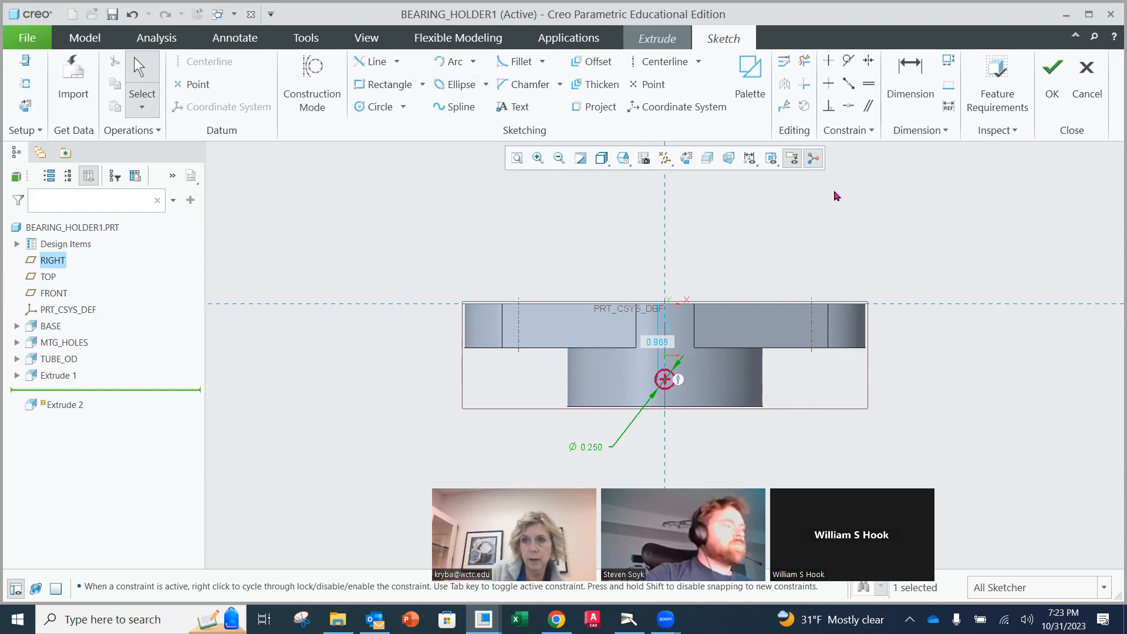
- Dimension the small circle's centre from the tube's front edge and set the distance to 0.42
click(910, 76)
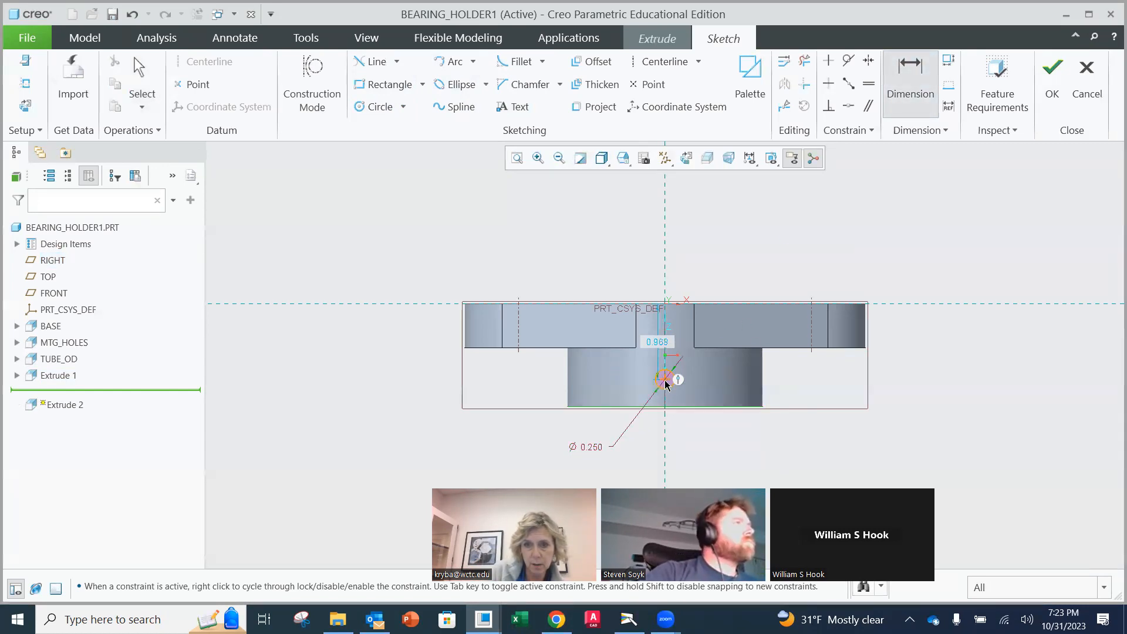
click(829, 401)
middle_click(830, 401)
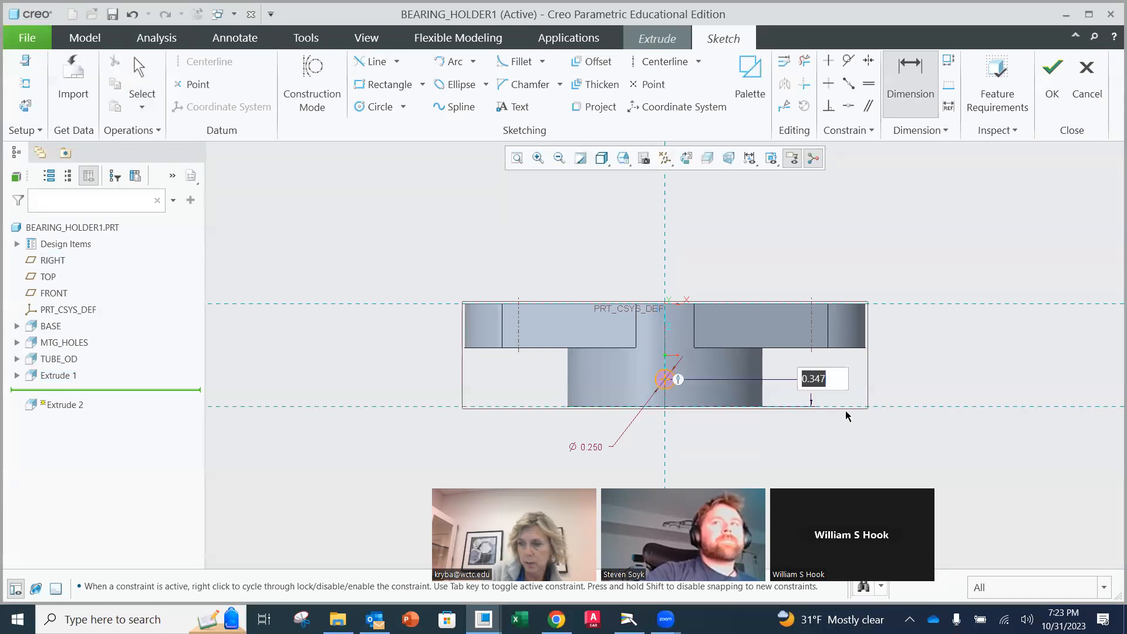
text(.42)
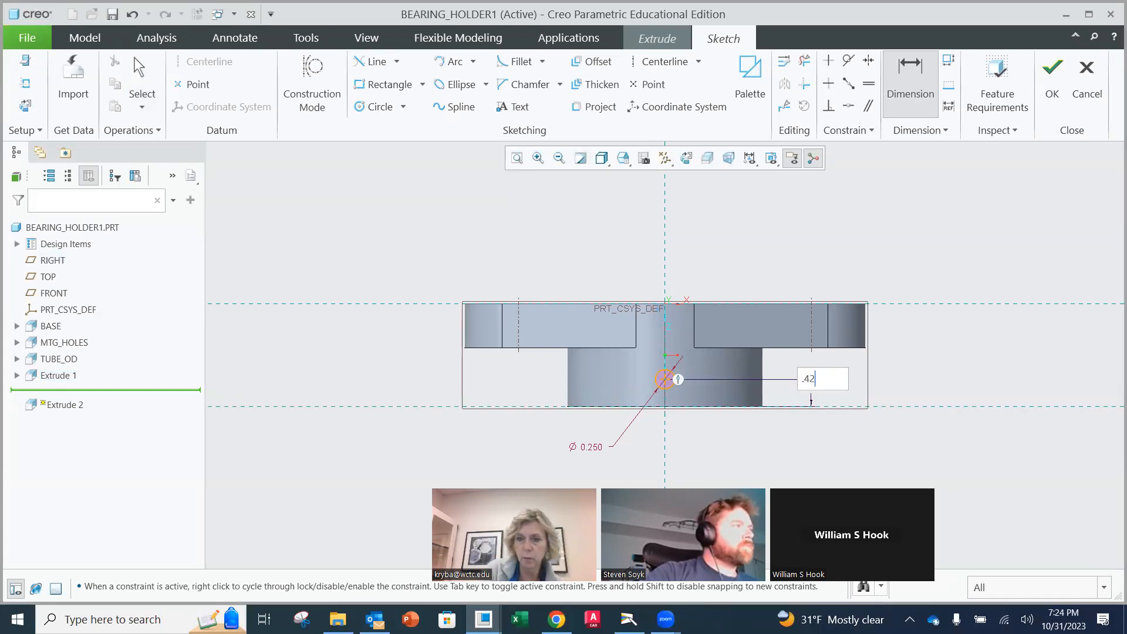
key(Return)
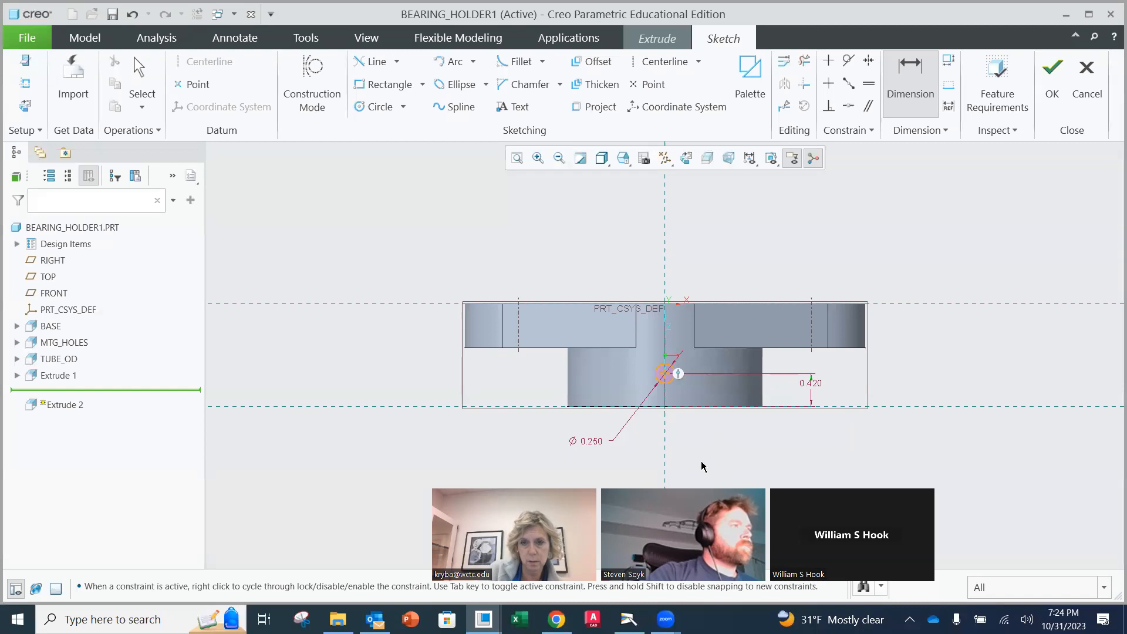
- Inspect the drill hole sketch on the model, check it against the feature requirements and accept it
scroll(679, 382, down, 1)
scroll(673, 387, up, 3)
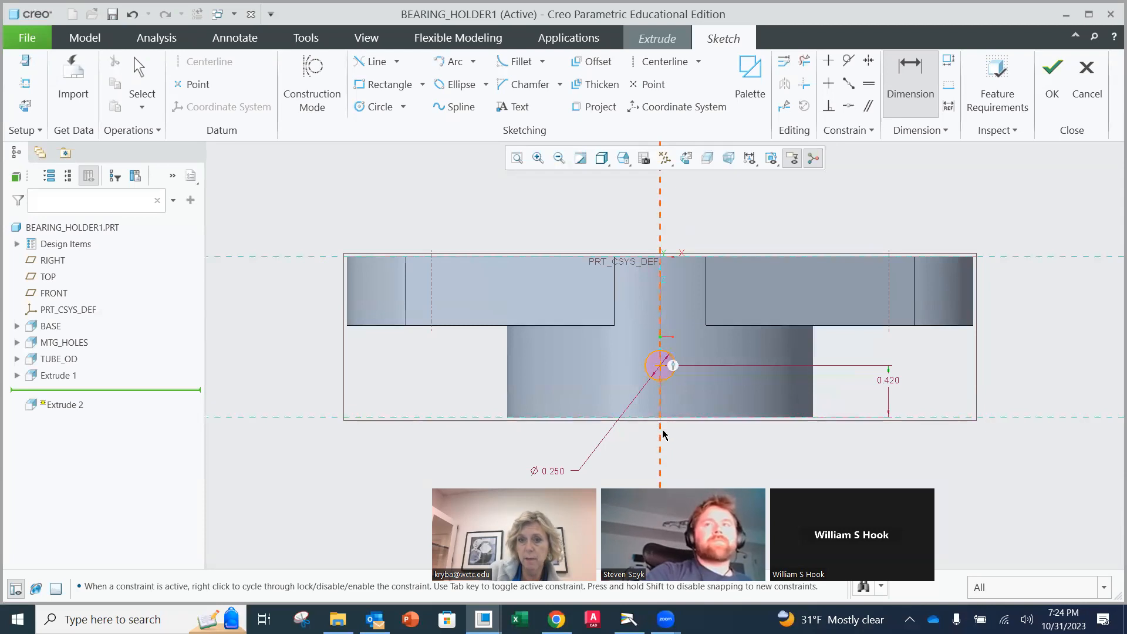
scroll(671, 438, up, 1)
scroll(669, 414, down, 2)
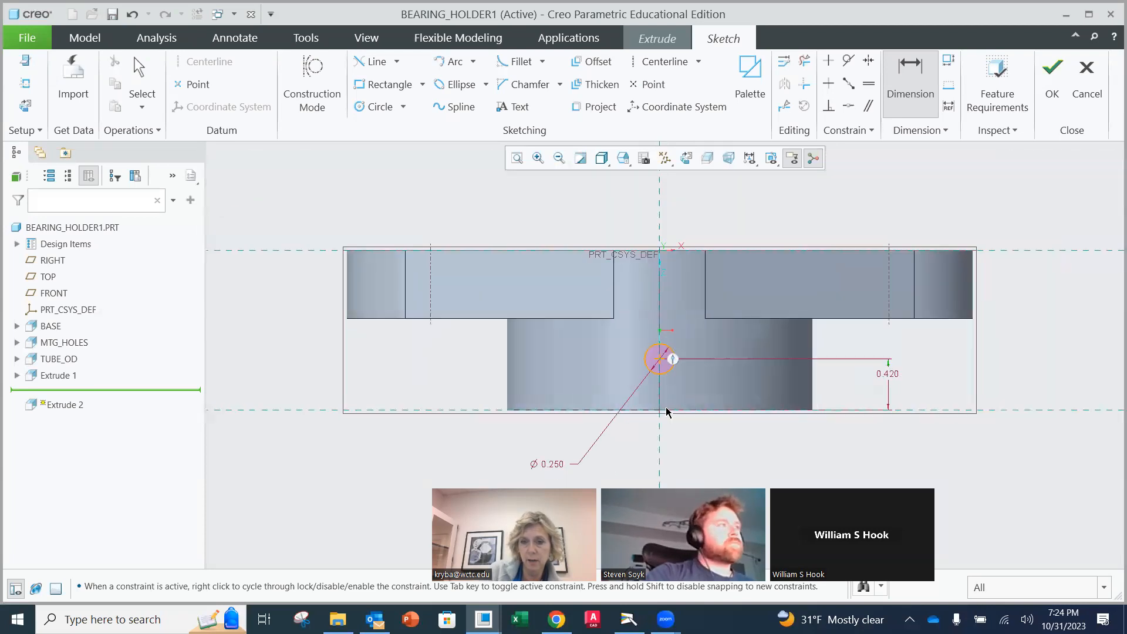
middle_drag(708, 324, 662, 266)
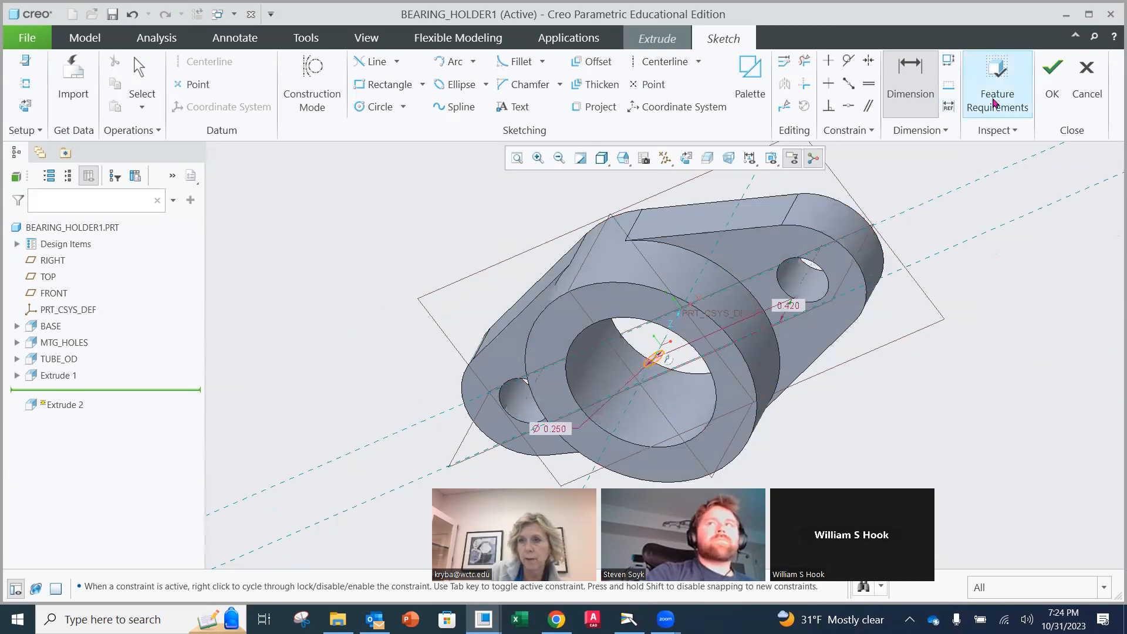
click(991, 98)
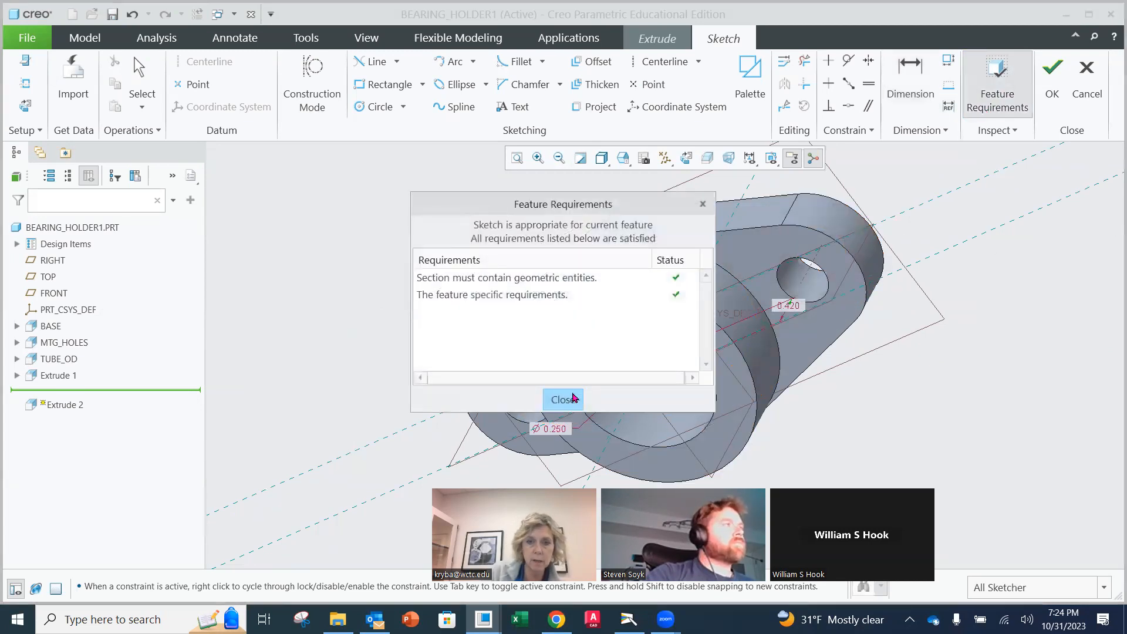
click(574, 398)
click(1053, 86)
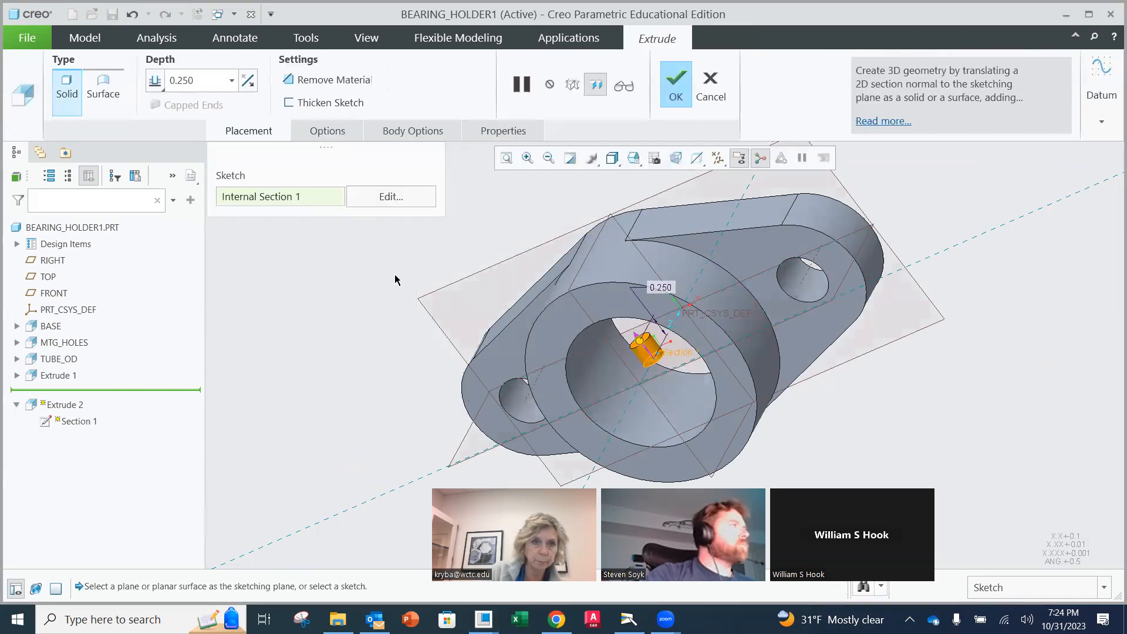
- Make the 0.25 circle's extrusion remove material and set its depth to Through All
click(312, 83)
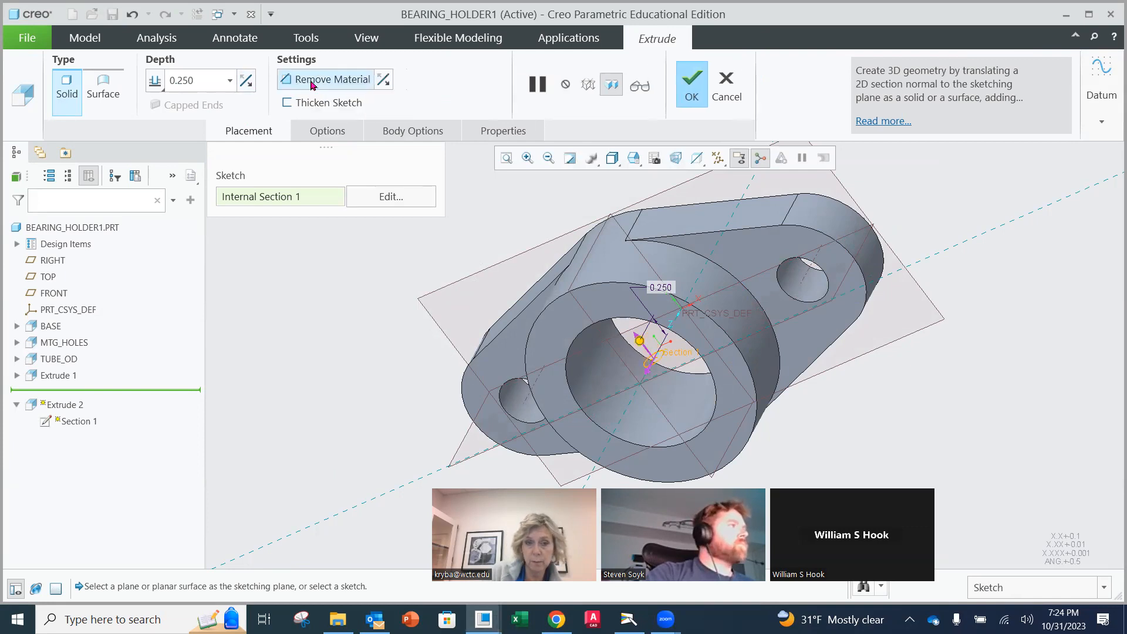
click(156, 86)
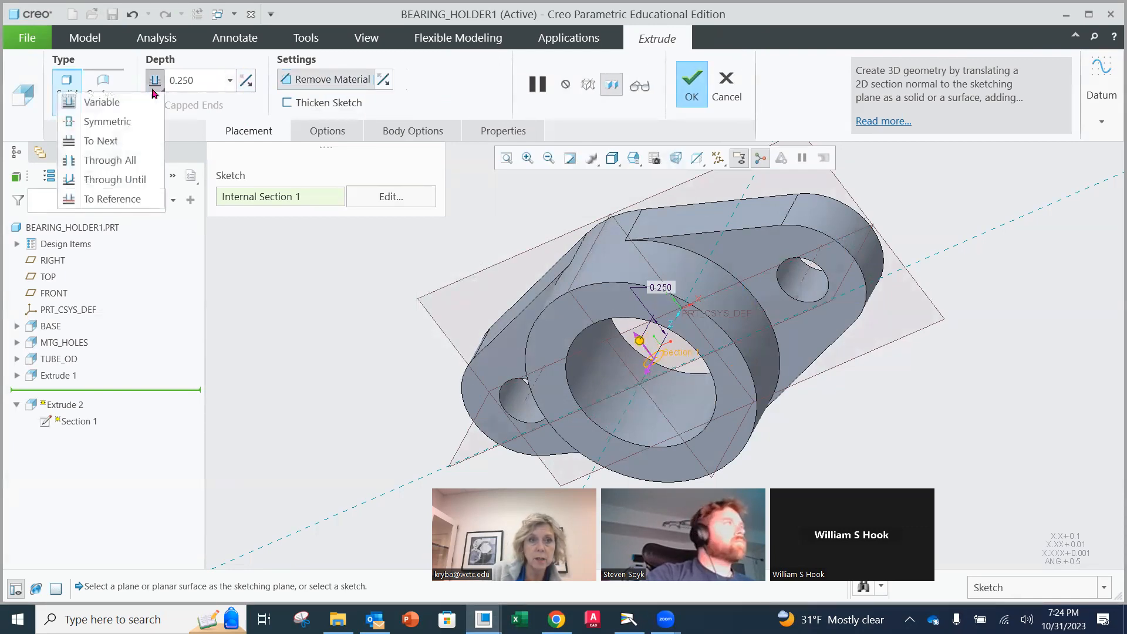
click(109, 161)
mouse_move(480, 243)
middle_down()
mouse_move(499, 285)
mouse_move(493, 189)
mouse_move(473, 176)
mouse_move(464, 244)
middle_up()
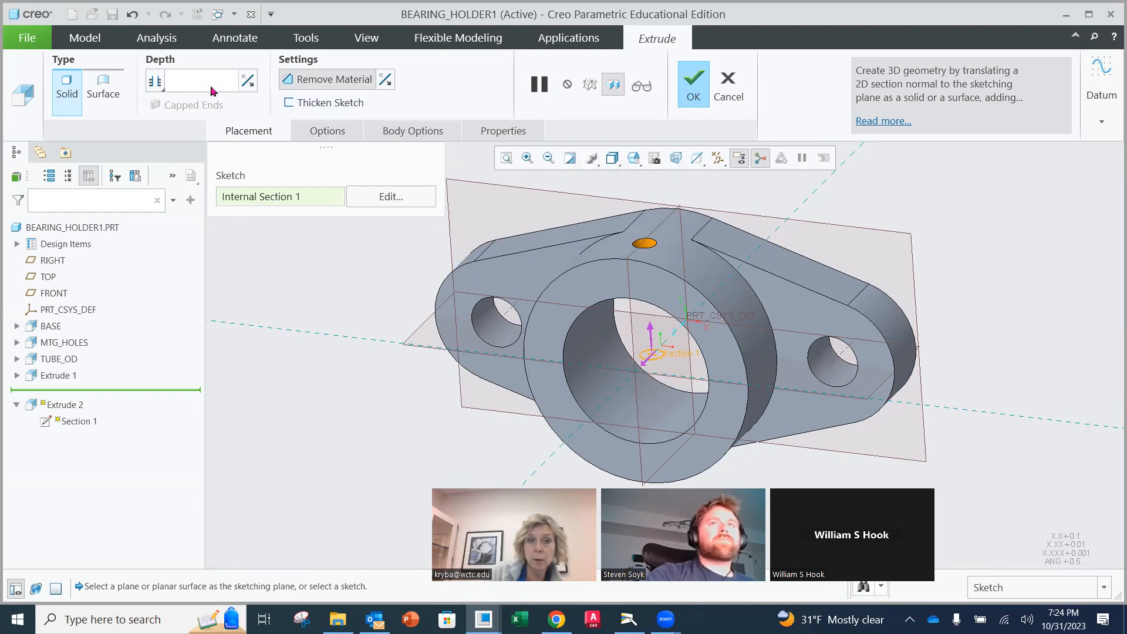
- Try a symmetric depth of 3 for the drill hole cut and inspect it on both sides of the tube
click(154, 81)
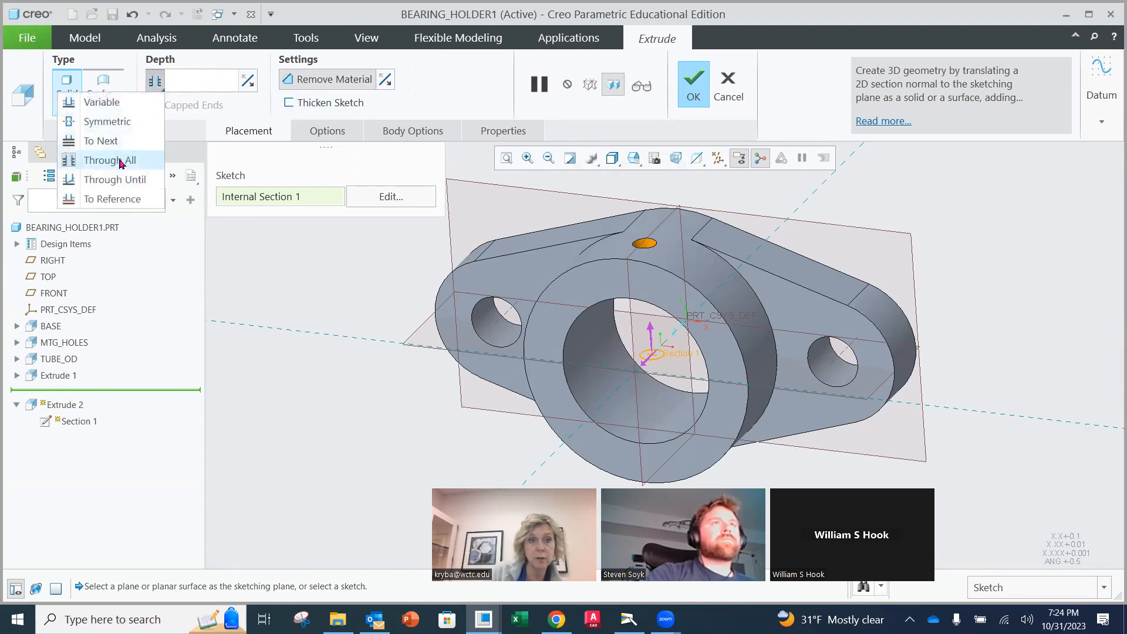
click(115, 127)
double_click(213, 80)
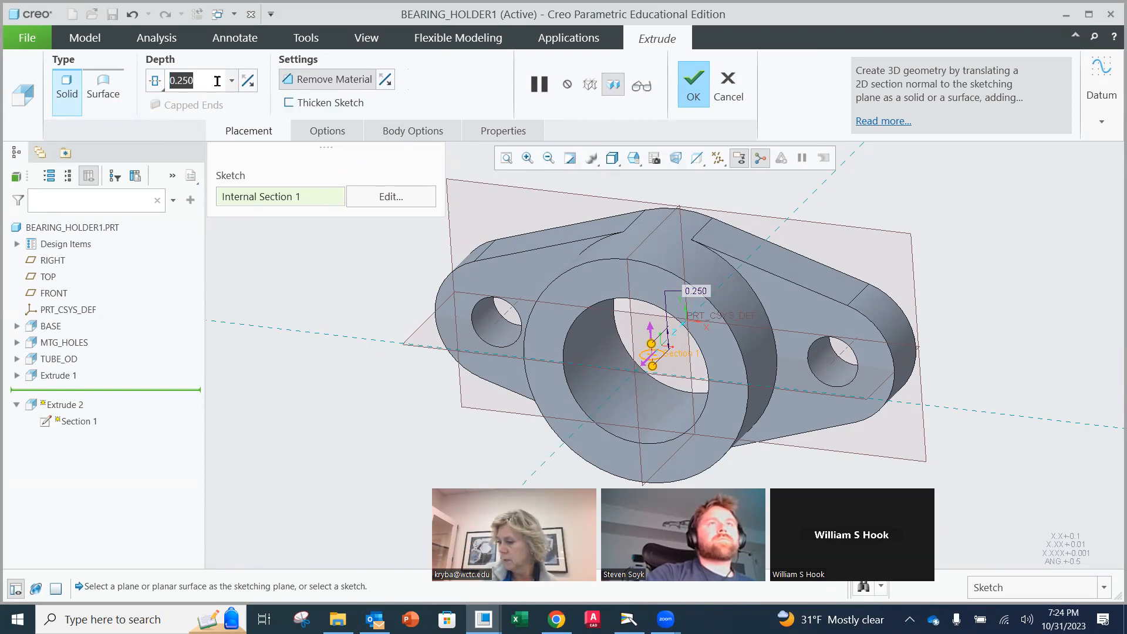
text(3)
key(Return)
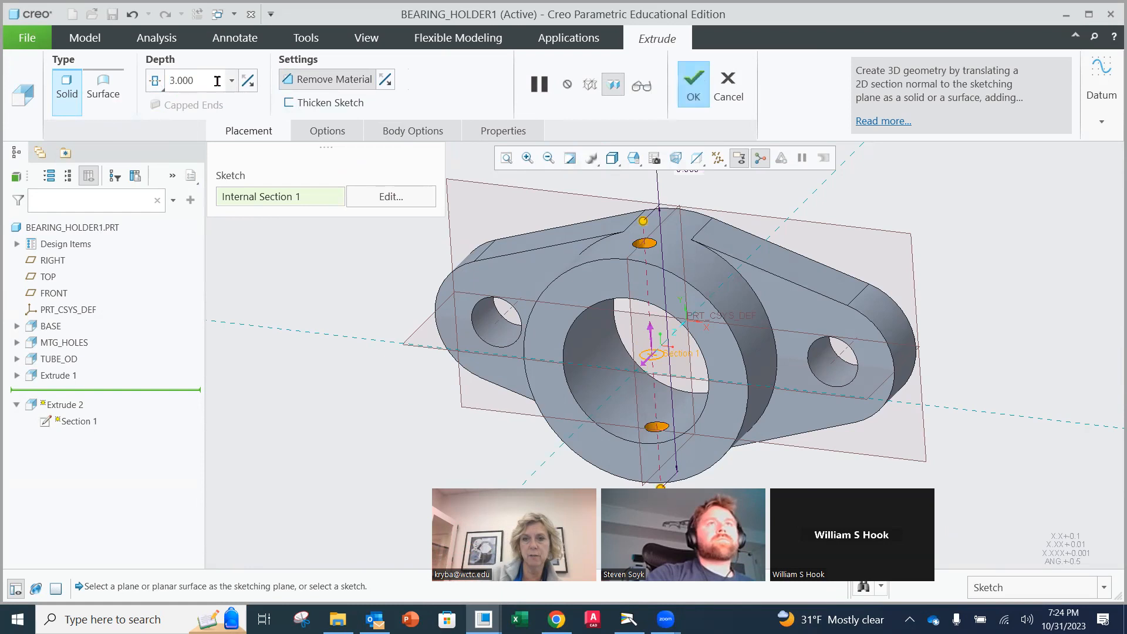
mouse_move(589, 319)
middle_down()
mouse_move(579, 298)
mouse_move(593, 318)
middle_up()
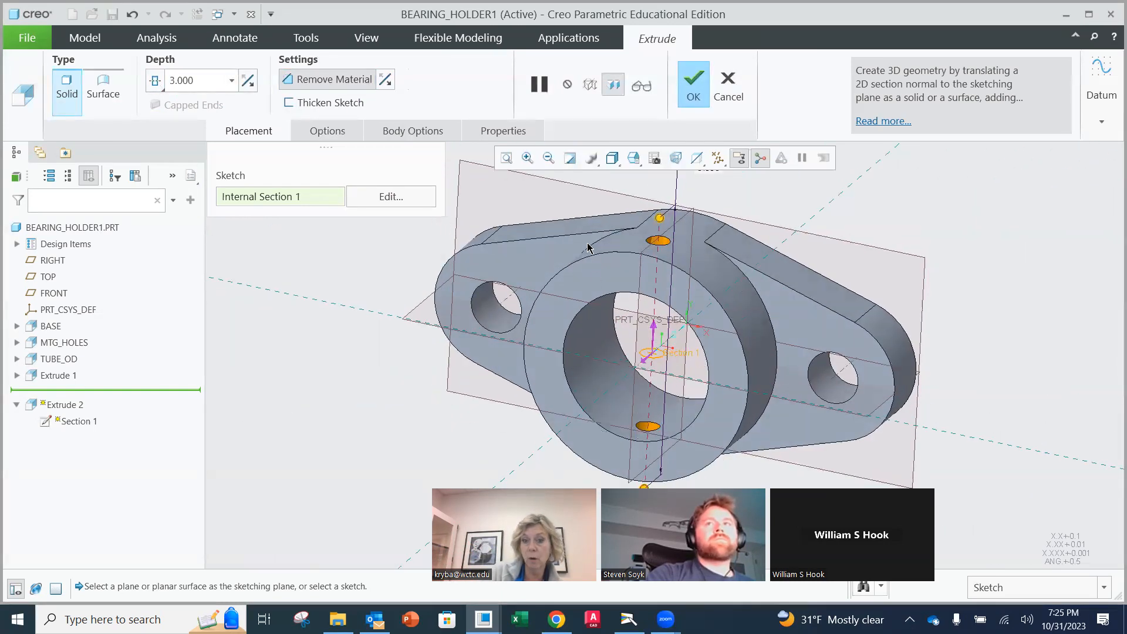
- Try a one-sided variable depth for the drill hole cut and check it at the tube's upper wall
click(156, 82)
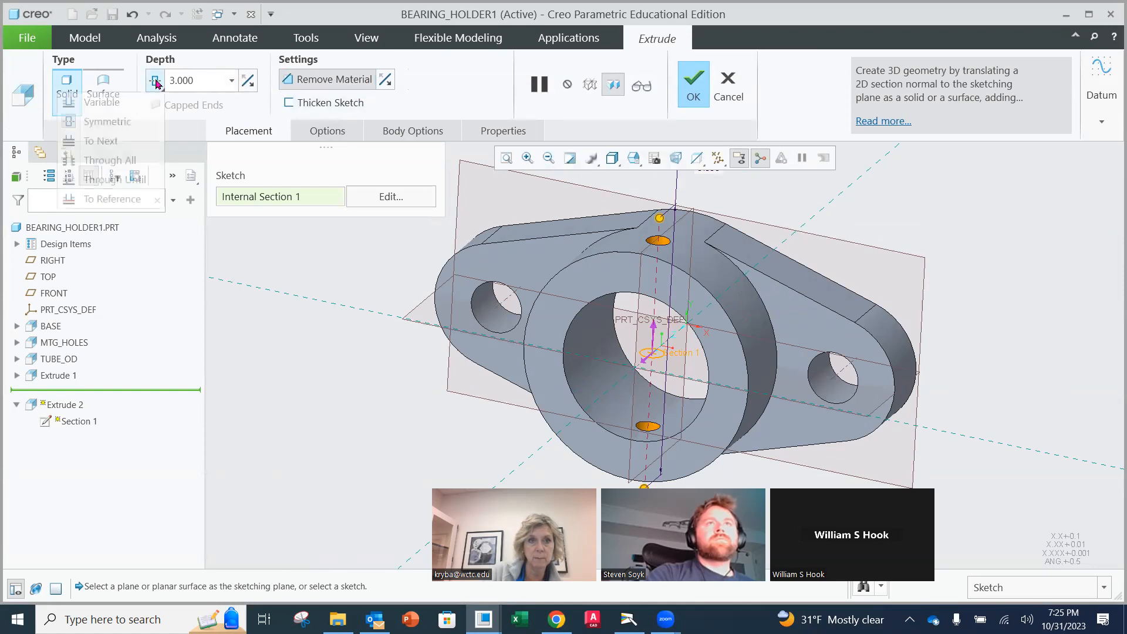
click(106, 104)
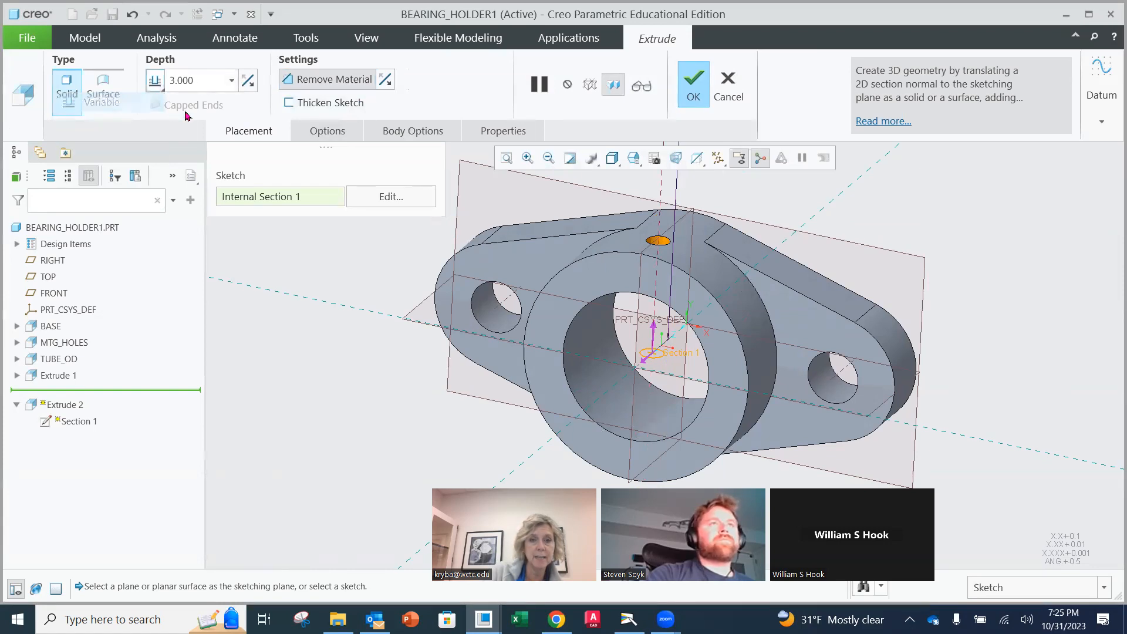
mouse_move(545, 236)
middle_down()
mouse_move(566, 204)
mouse_move(548, 240)
middle_up()
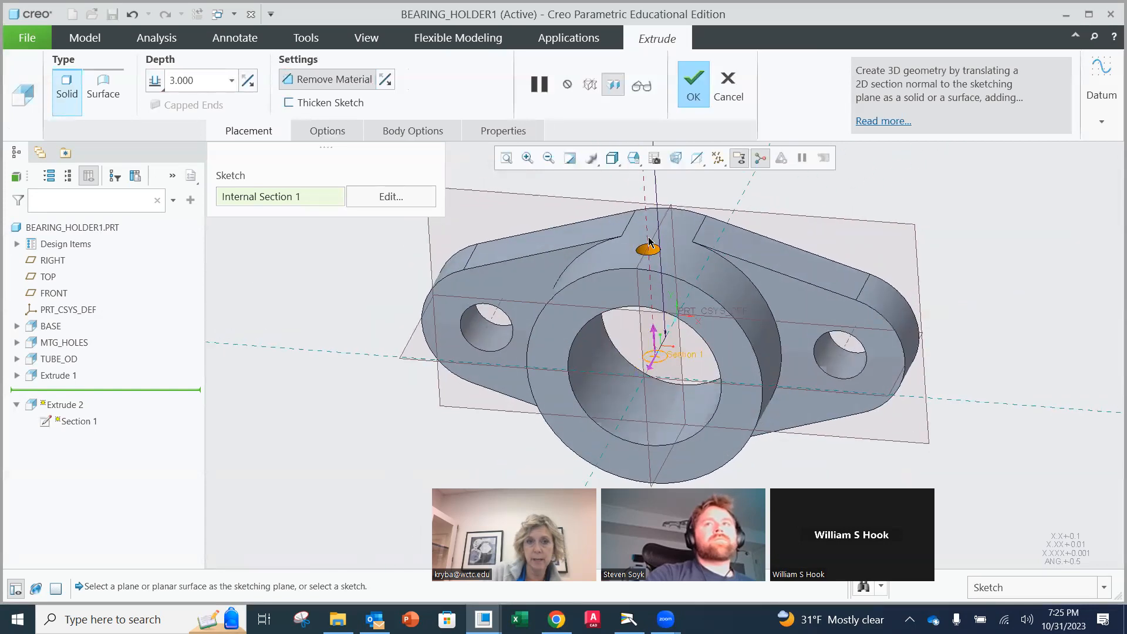
double_click(208, 80)
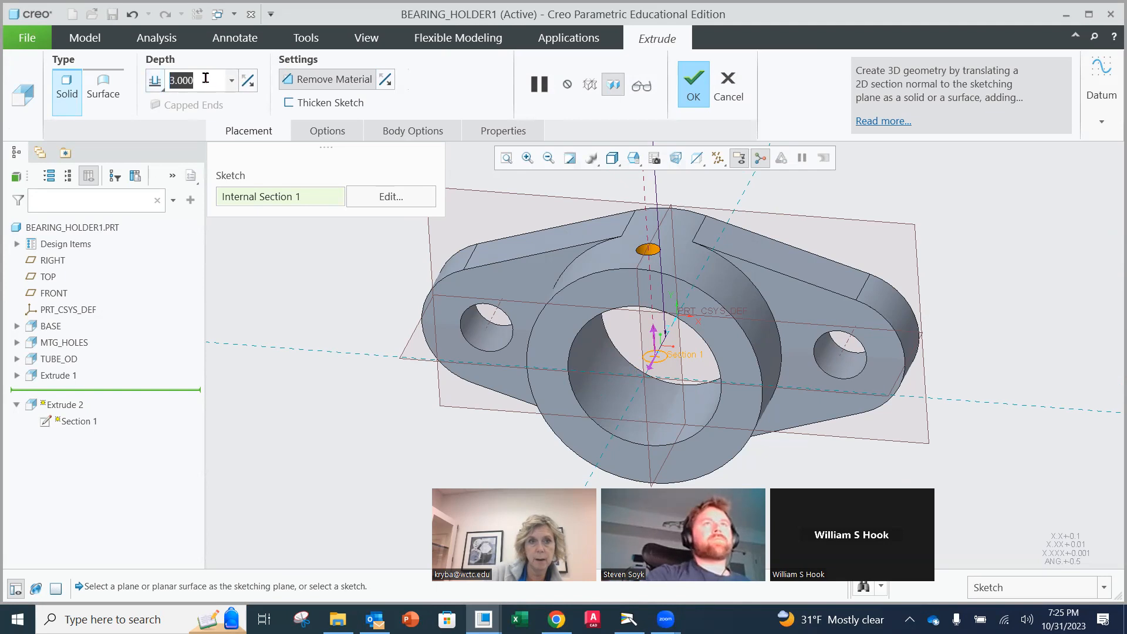
- Set the drill hole cut's depth back to Through All, accept the extrusion and inspect the hole
click(159, 87)
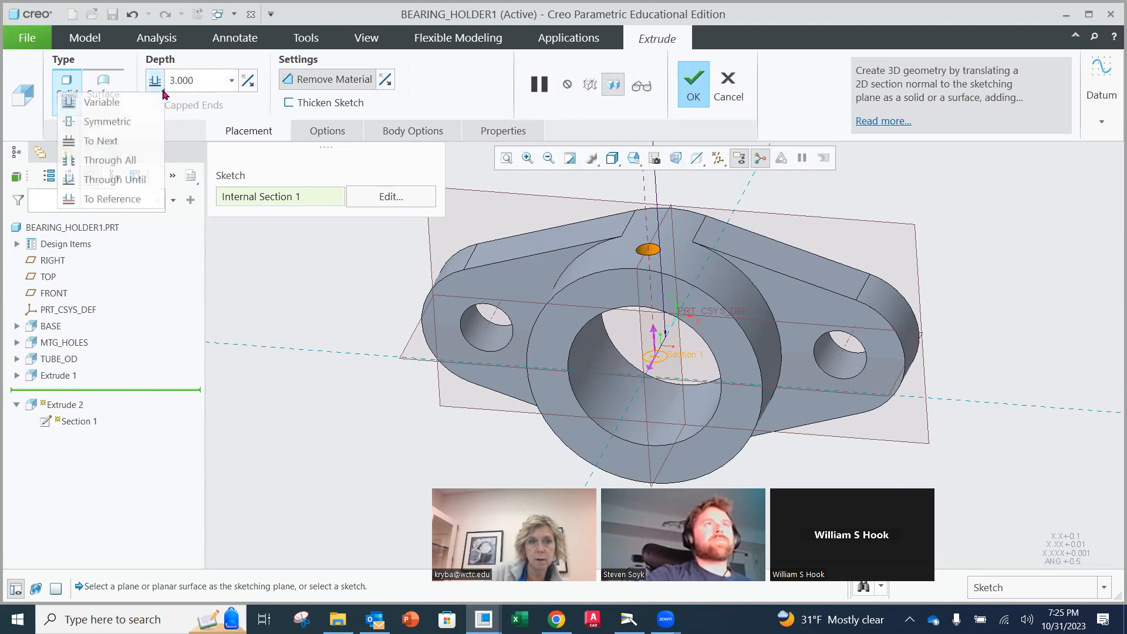
click(115, 160)
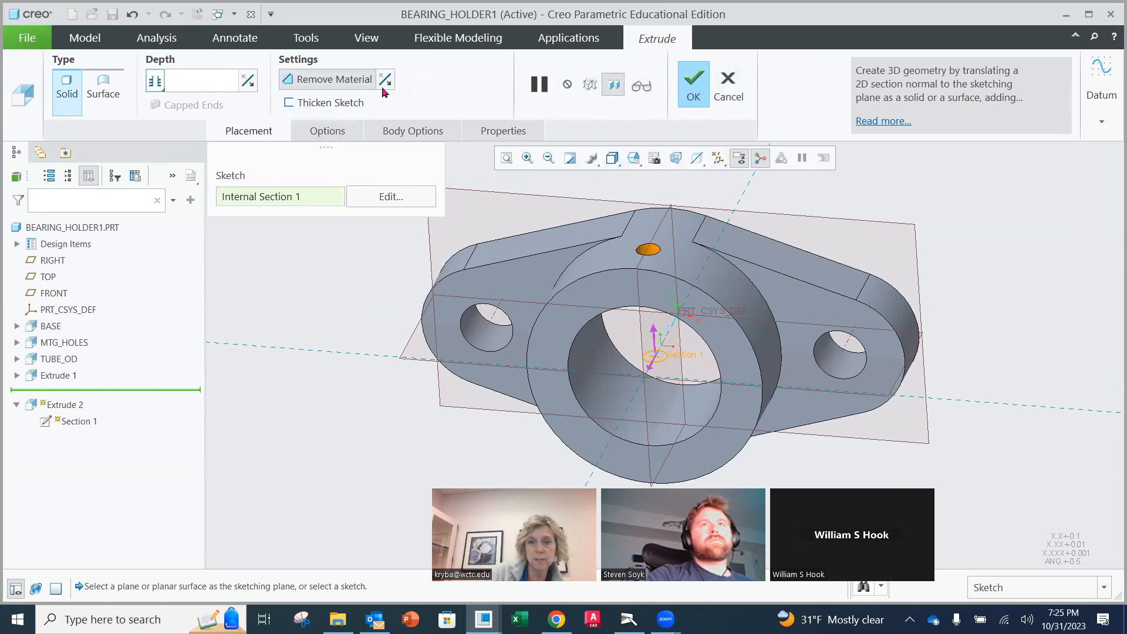
click(699, 88)
middle_drag(675, 274, 676, 239)
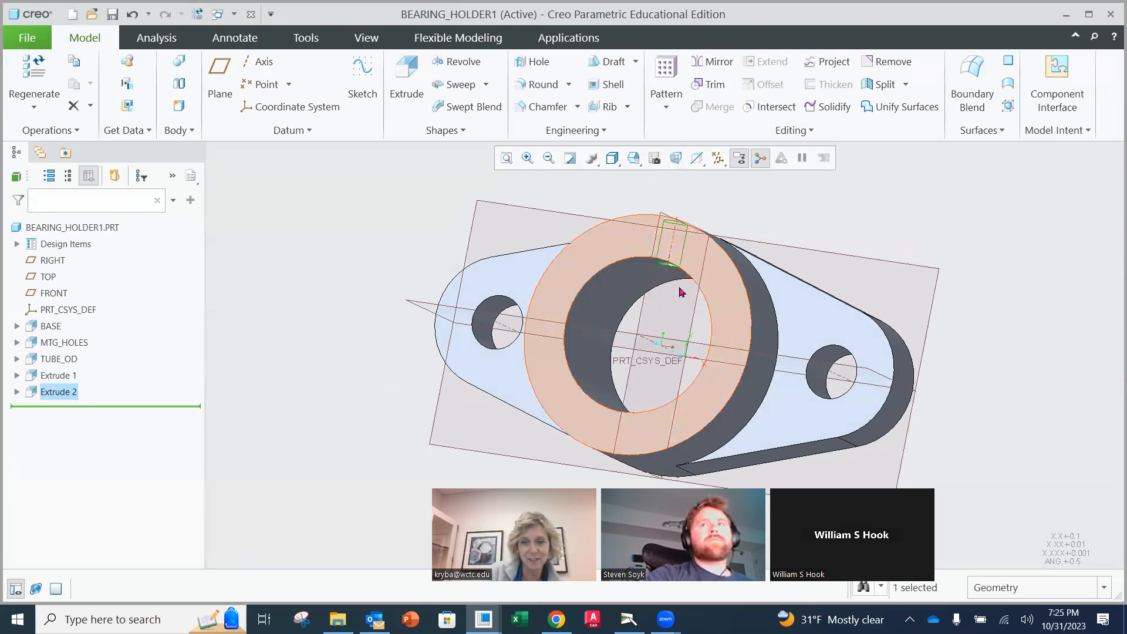
middle_drag(694, 312, 725, 313)
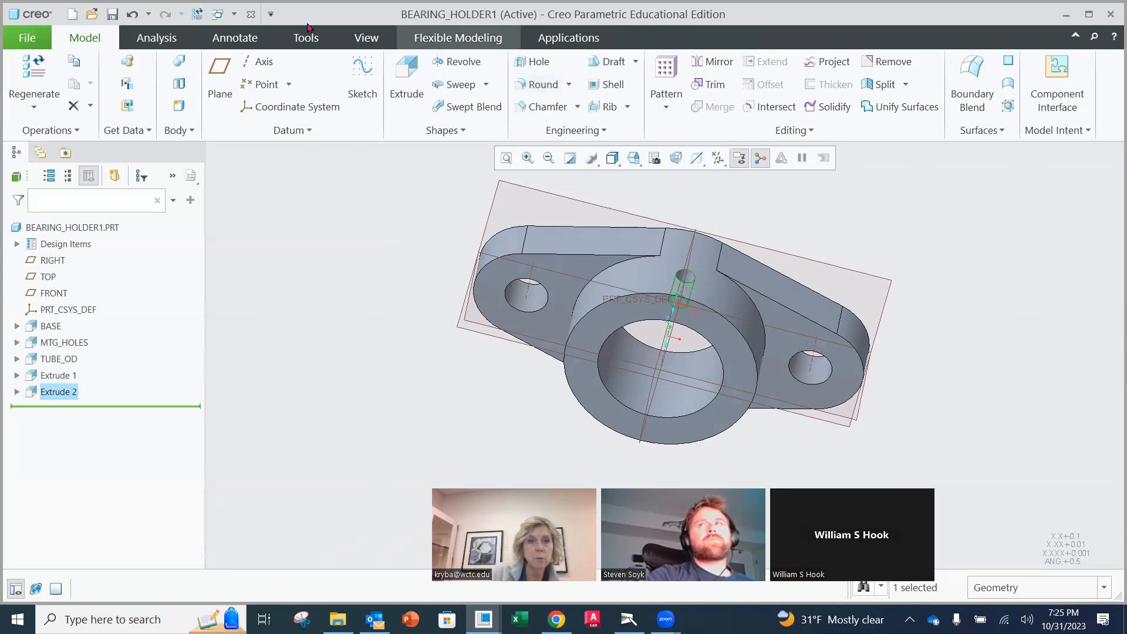
- Start a Round on the edge where the tube meets the flange face, on the side of one mounting hole
click(545, 85)
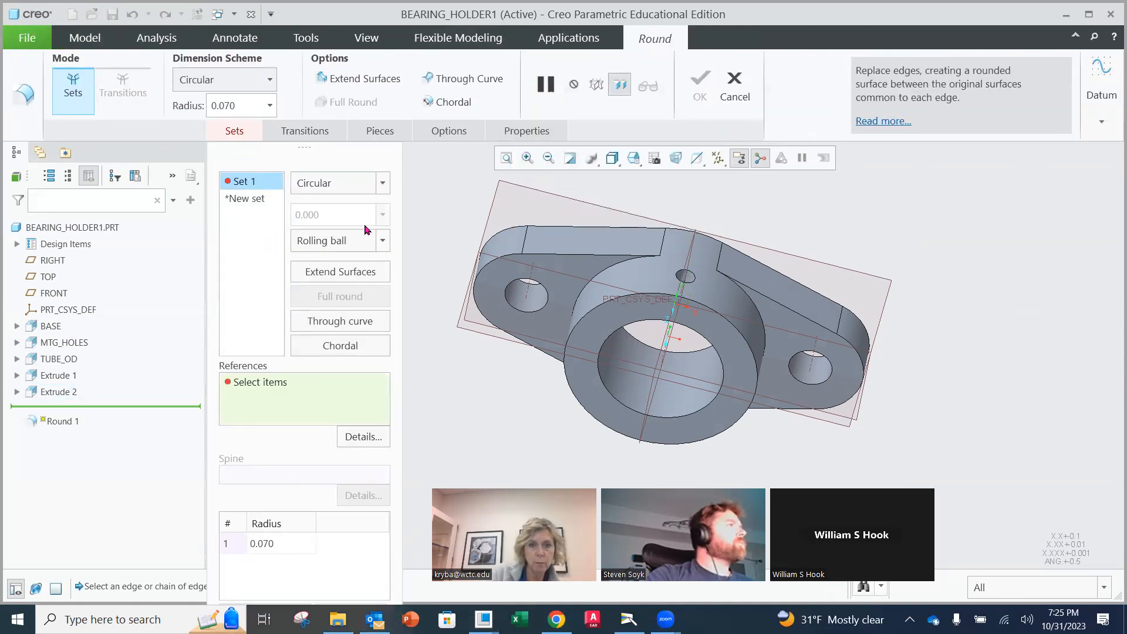
middle_drag(900, 300, 863, 255)
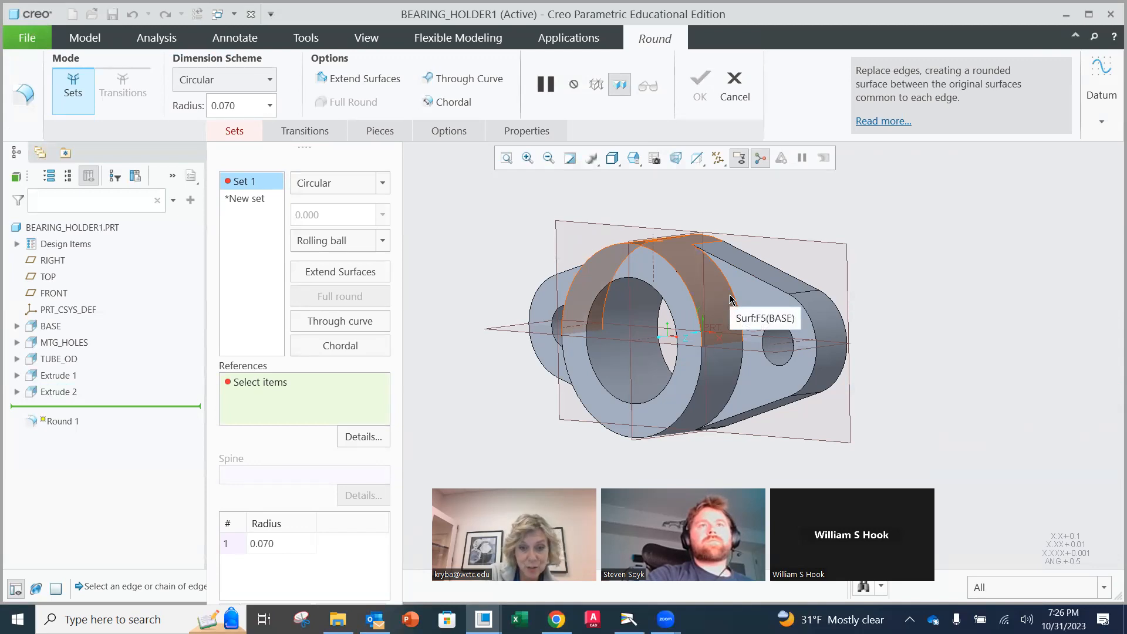
scroll(734, 300, up, 2)
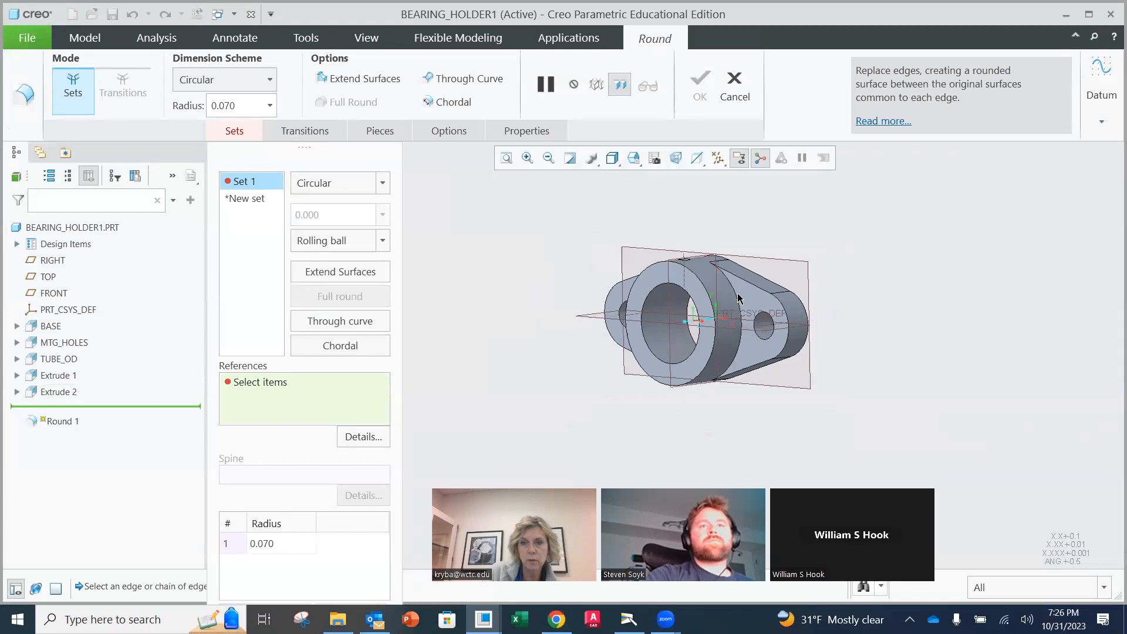
scroll(739, 300, down, 5)
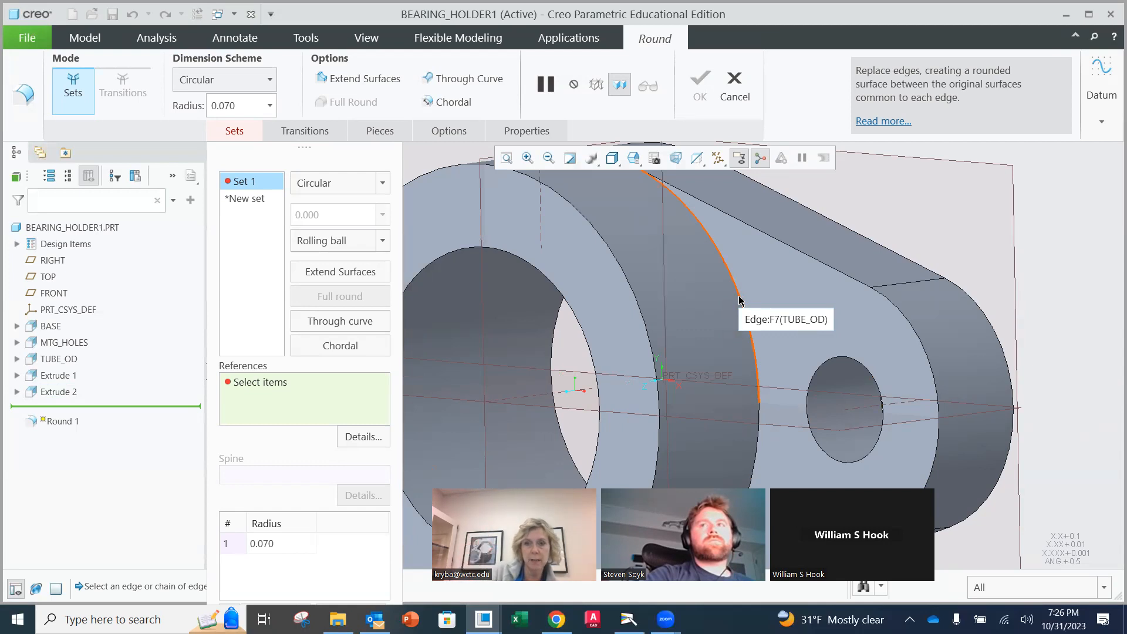
click(739, 300)
scroll(758, 368, down, 3)
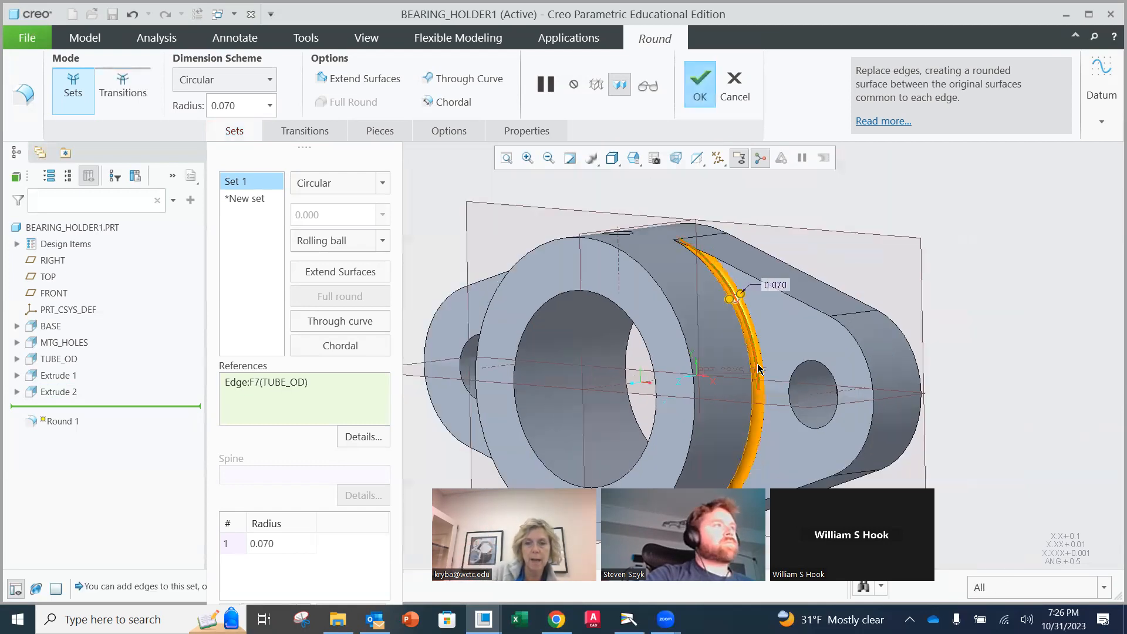
mouse_move(758, 364)
middle_down()
mouse_move(802, 338)
mouse_move(766, 386)
mouse_move(763, 360)
middle_up()
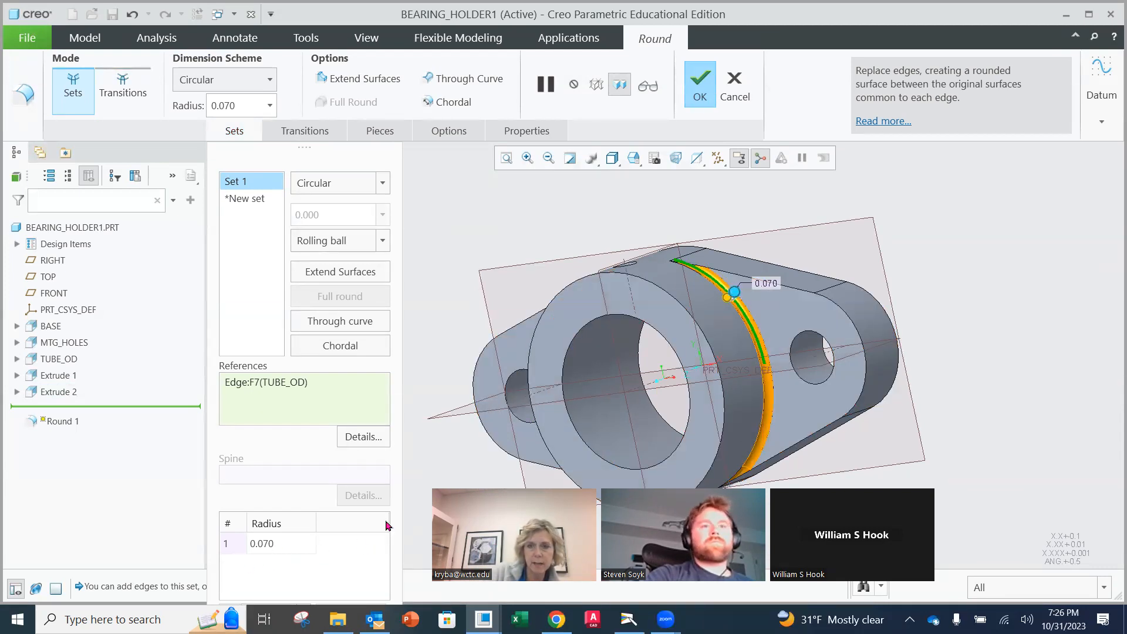
- Set the radius of the first round set to 0.125
mouse_move(765, 284)
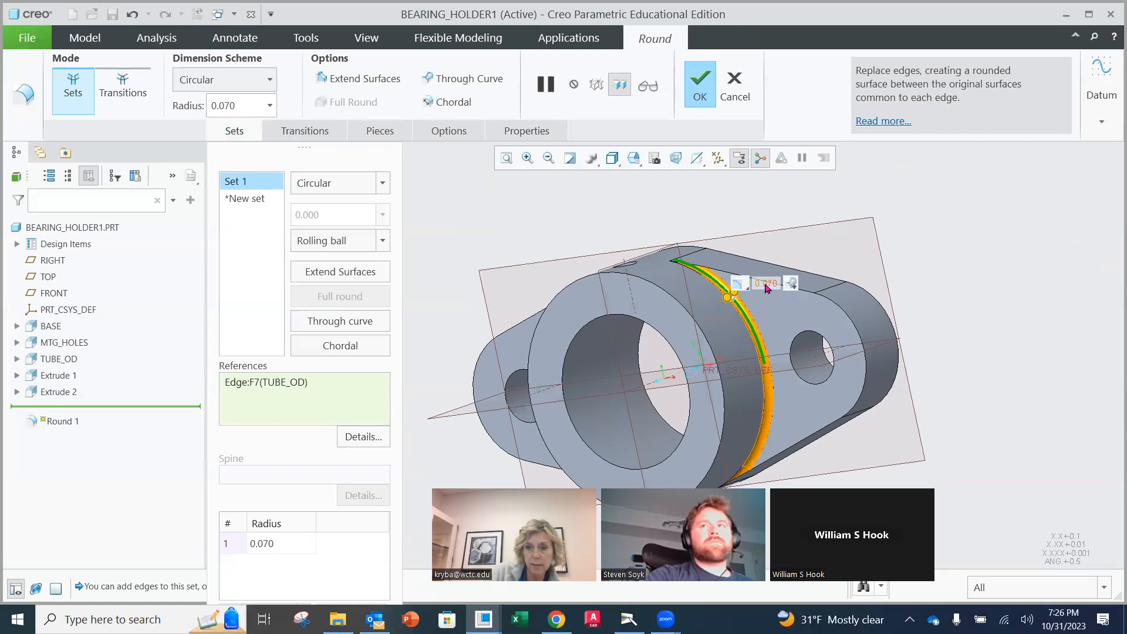
click(275, 542)
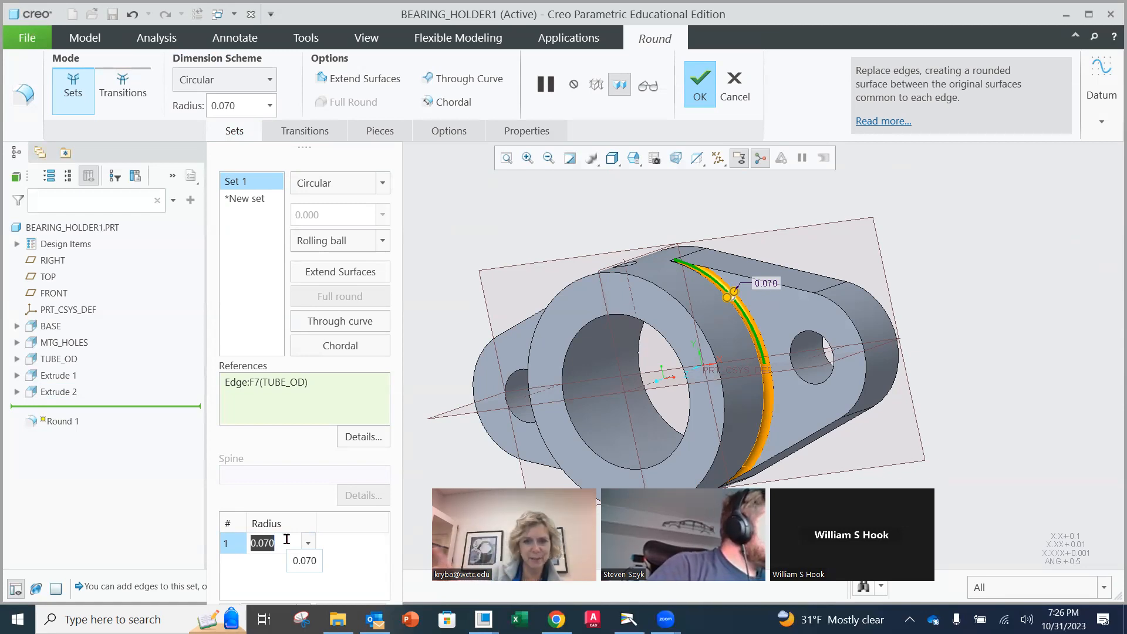
text(.)
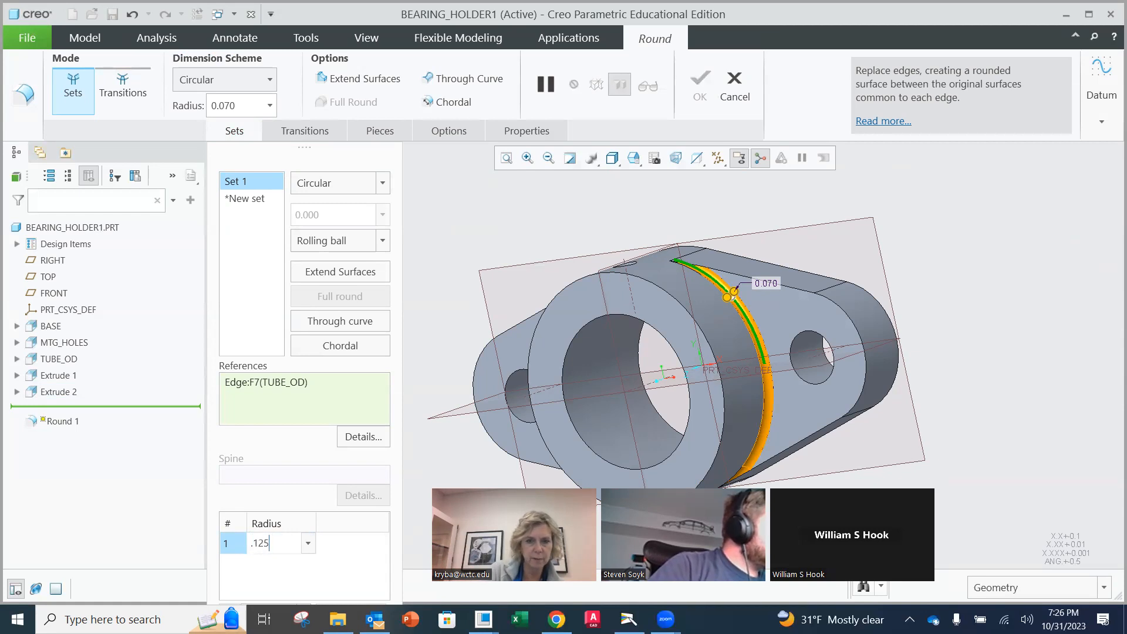
text(125)
key(Return)
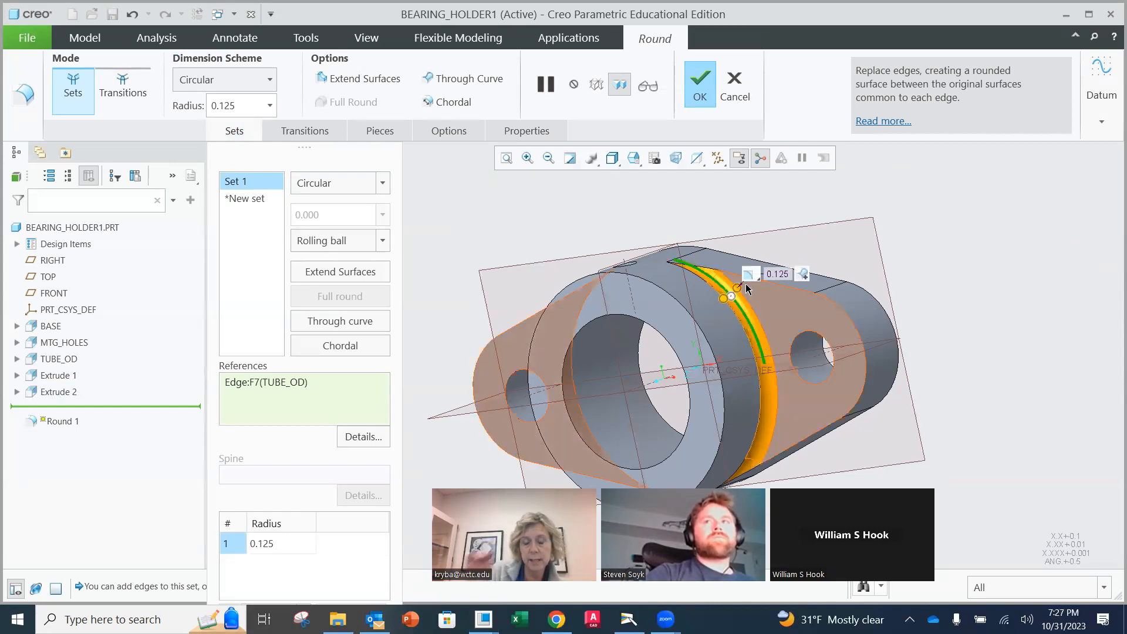
- Add the flange's outer front edge on the same side as a second 0.125 round set
scroll(783, 293, up, 2)
scroll(786, 294, down, 3)
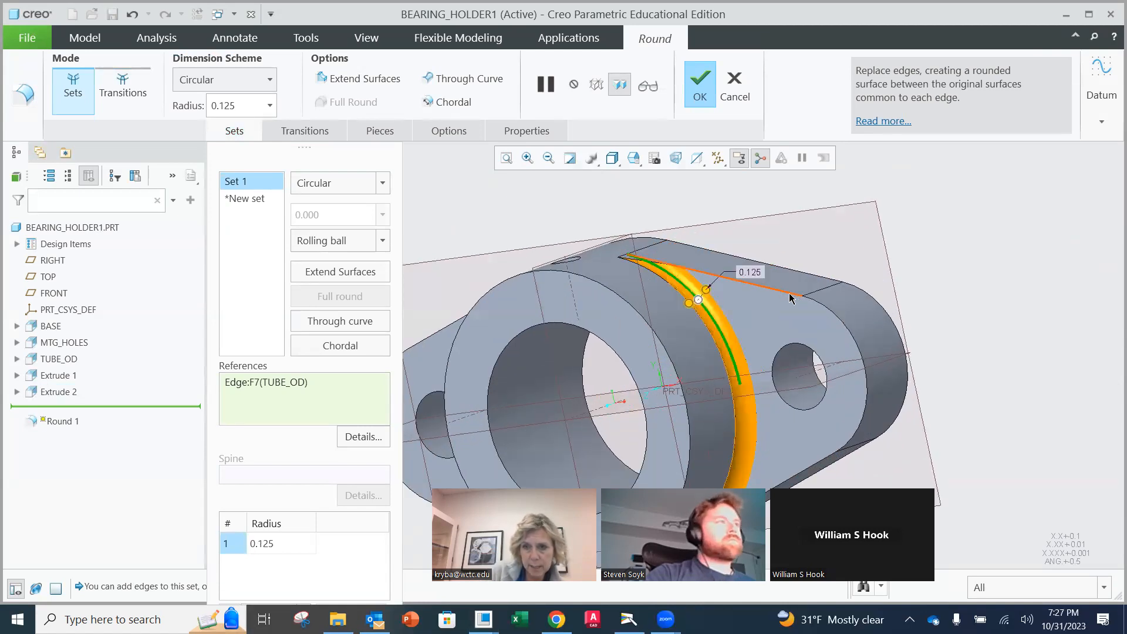
click(793, 297)
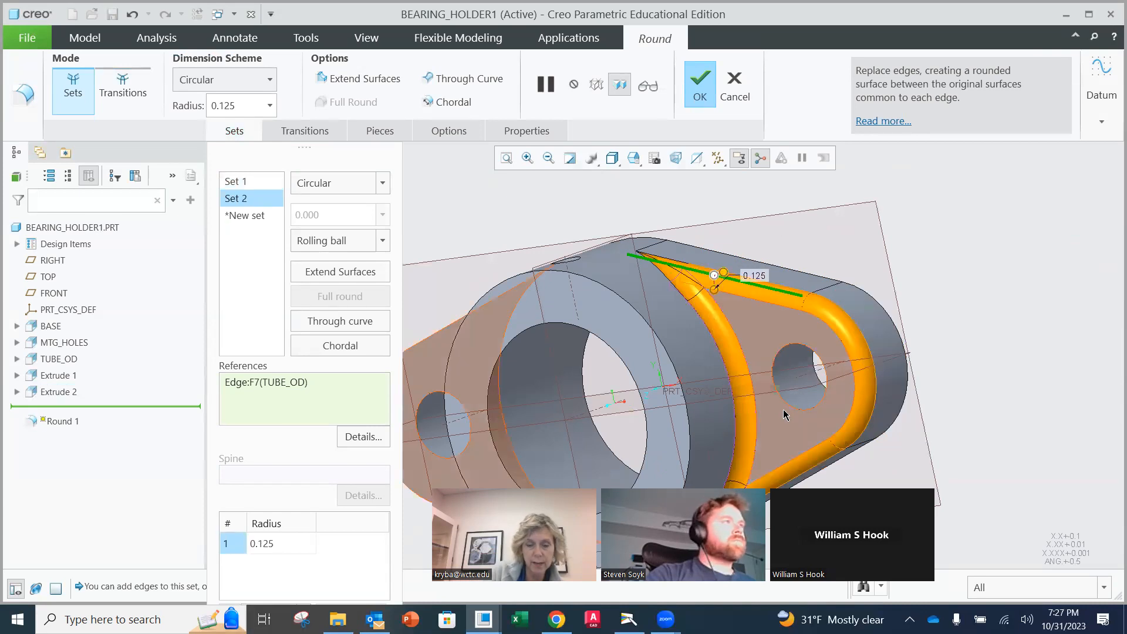
- Round the tube junction edge and the flange's outer front edge on the opposite side at 0.125
scroll(781, 405, up, 1)
middle_drag(778, 398, 593, 441)
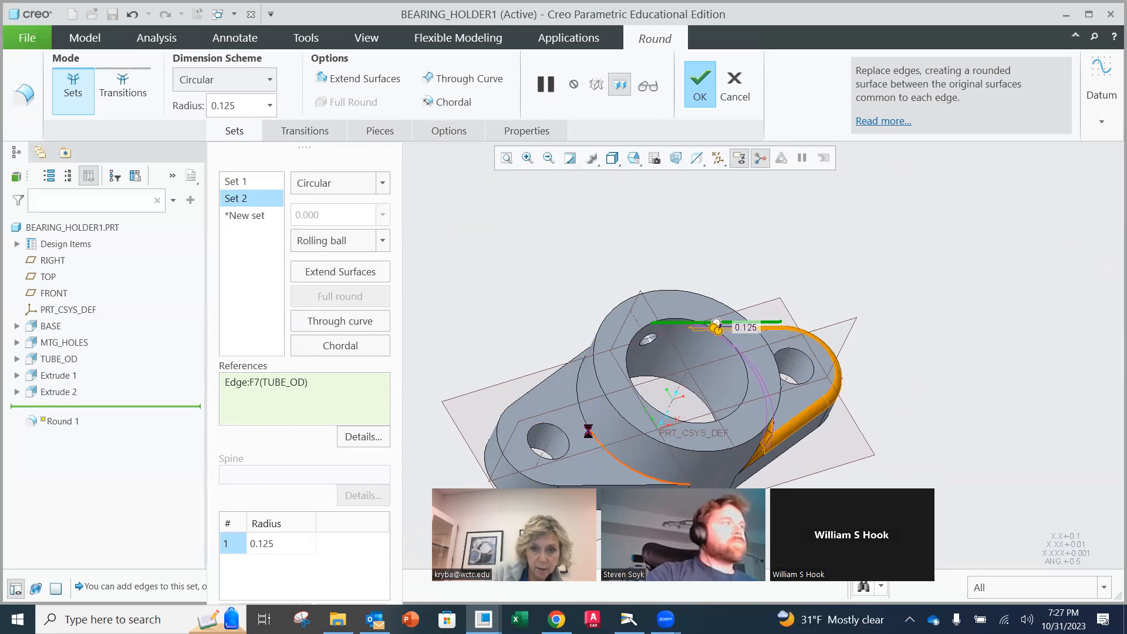
click(590, 435)
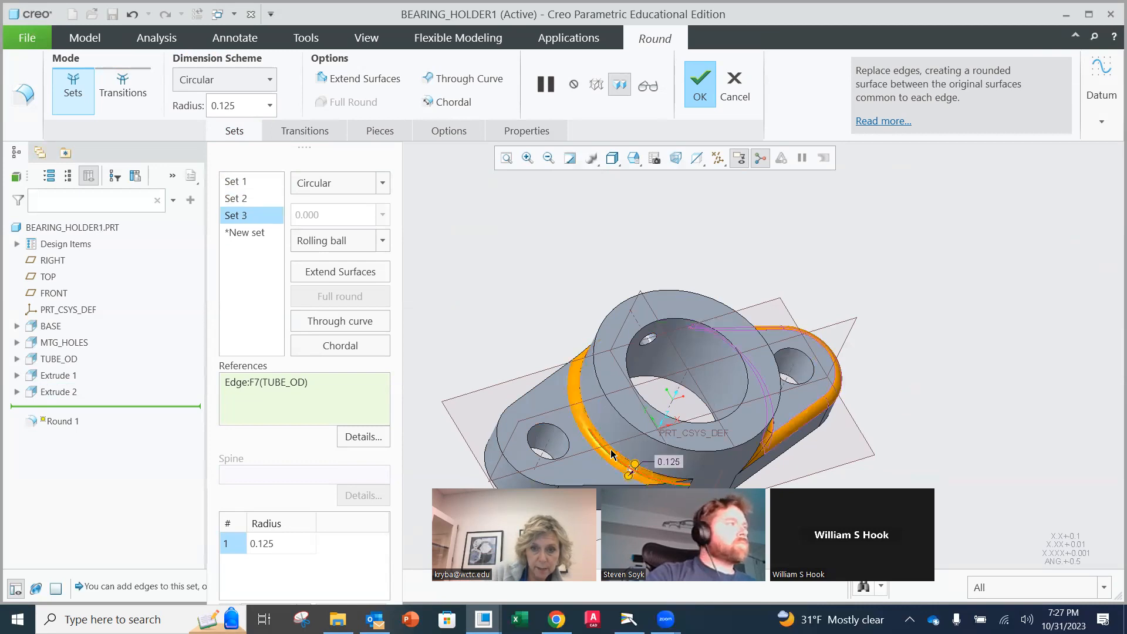
click(575, 487)
- Check the rounds on both sides of the flange and accept the Round feature
middle_drag(575, 487, 639, 433)
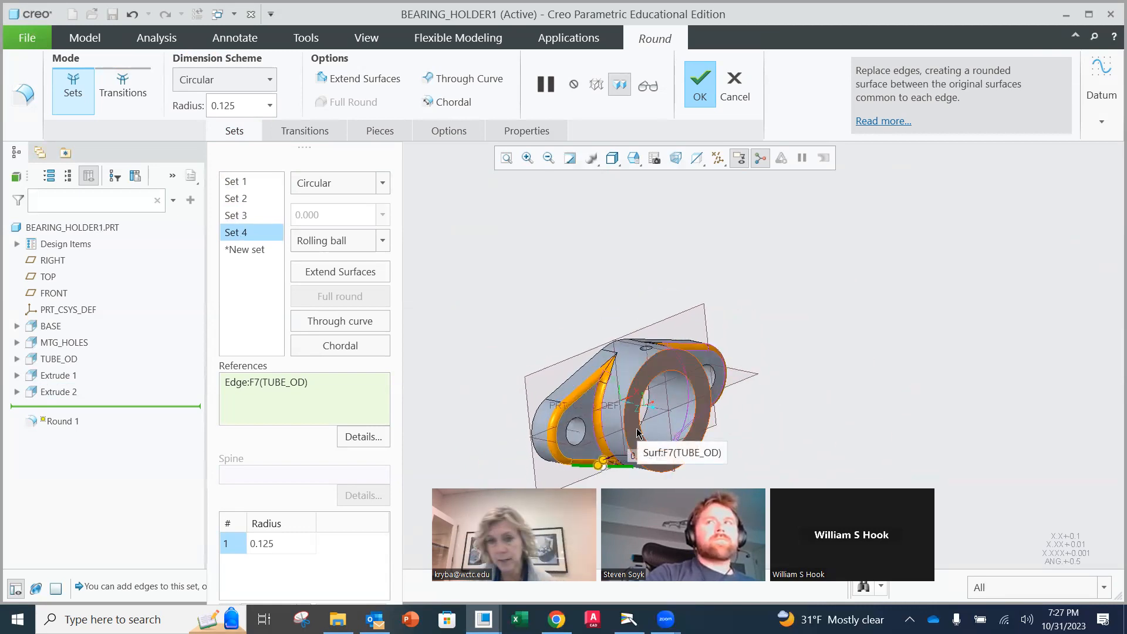
middle_drag(585, 392, 587, 378)
middle_drag(555, 308, 598, 223)
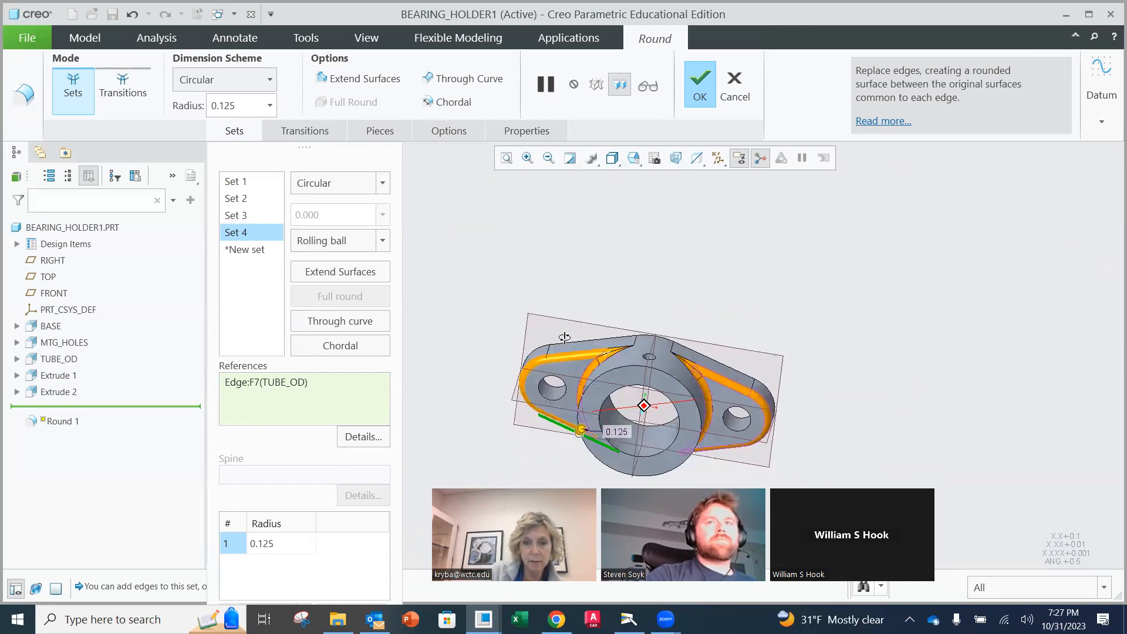
click(703, 82)
middle_drag(758, 308, 682, 401)
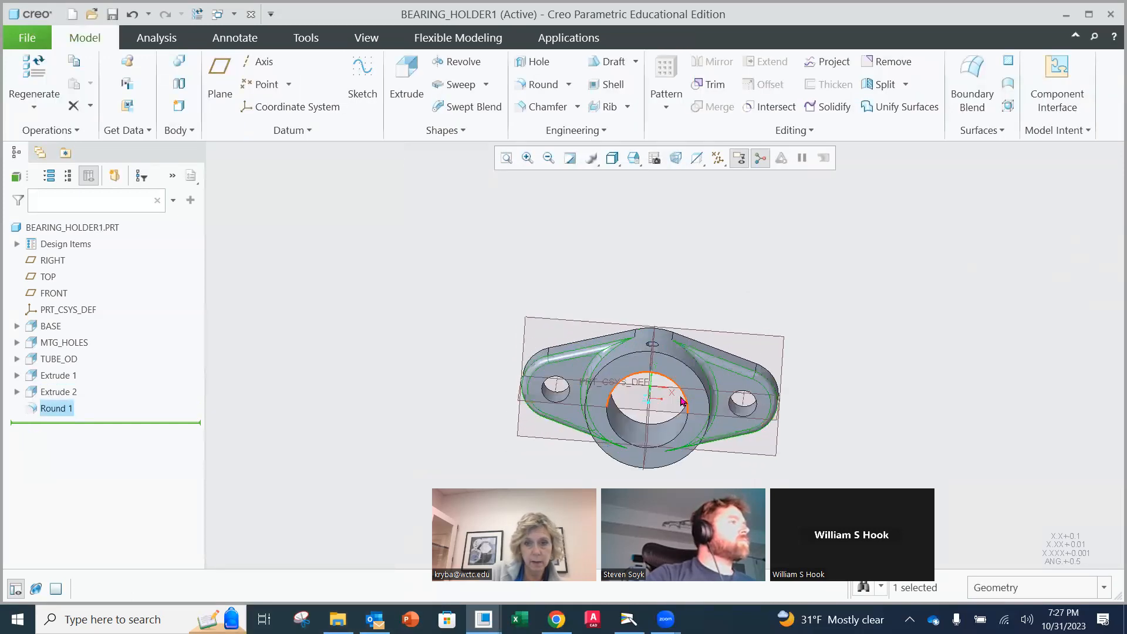
scroll(682, 401, down, 2)
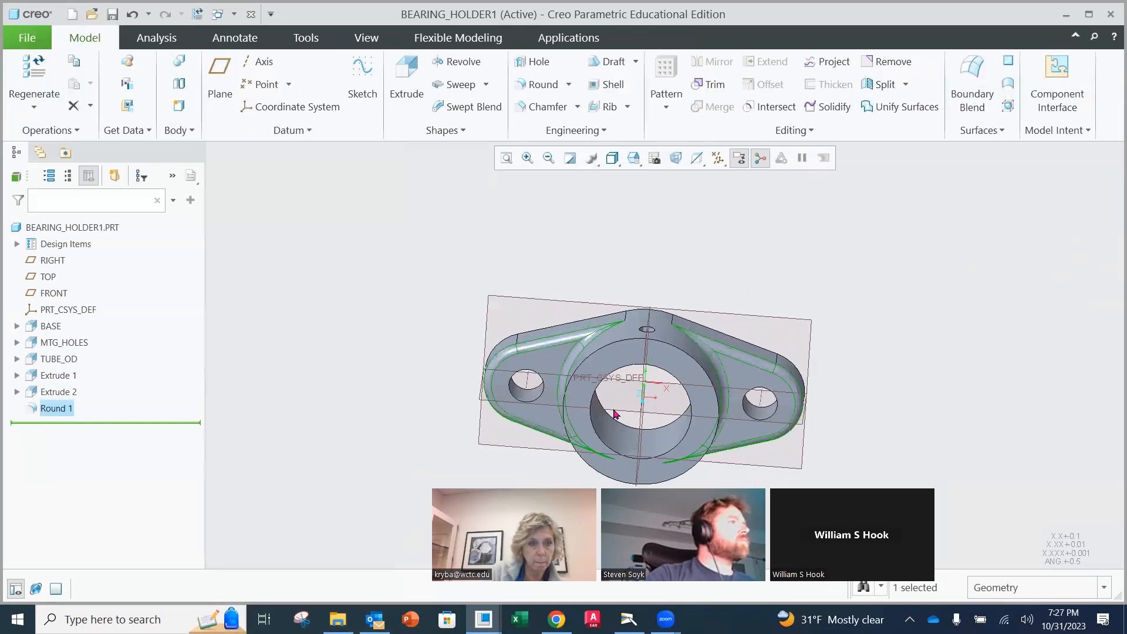
- Rename the extrude that cuts the tube's central bore as tube_id
click(57, 376)
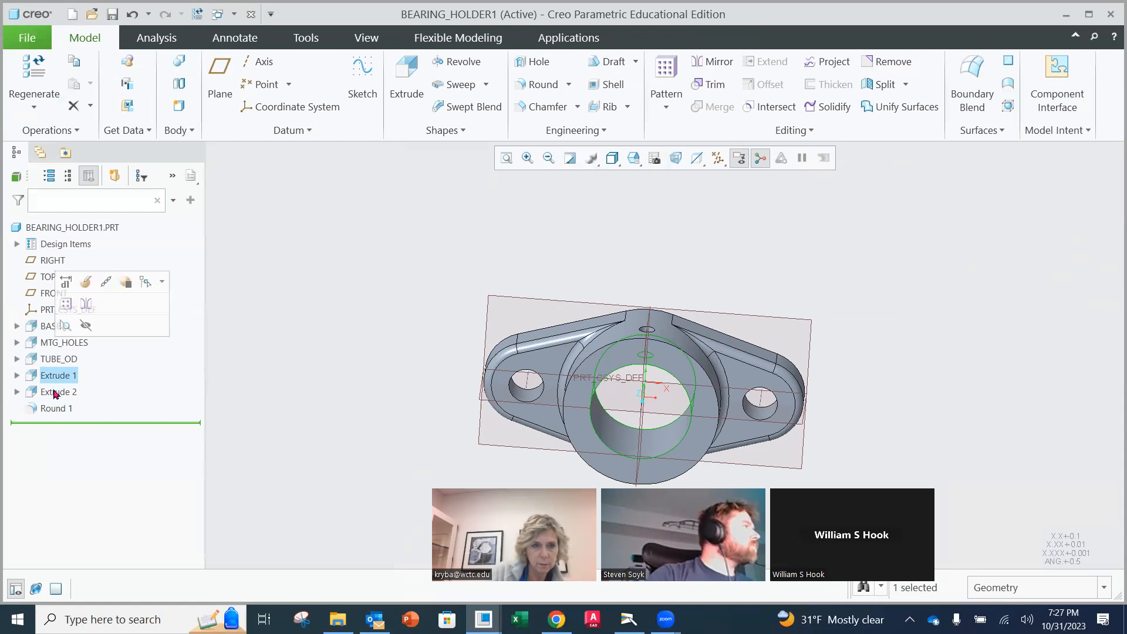
click(54, 392)
click(57, 377)
click(57, 377)
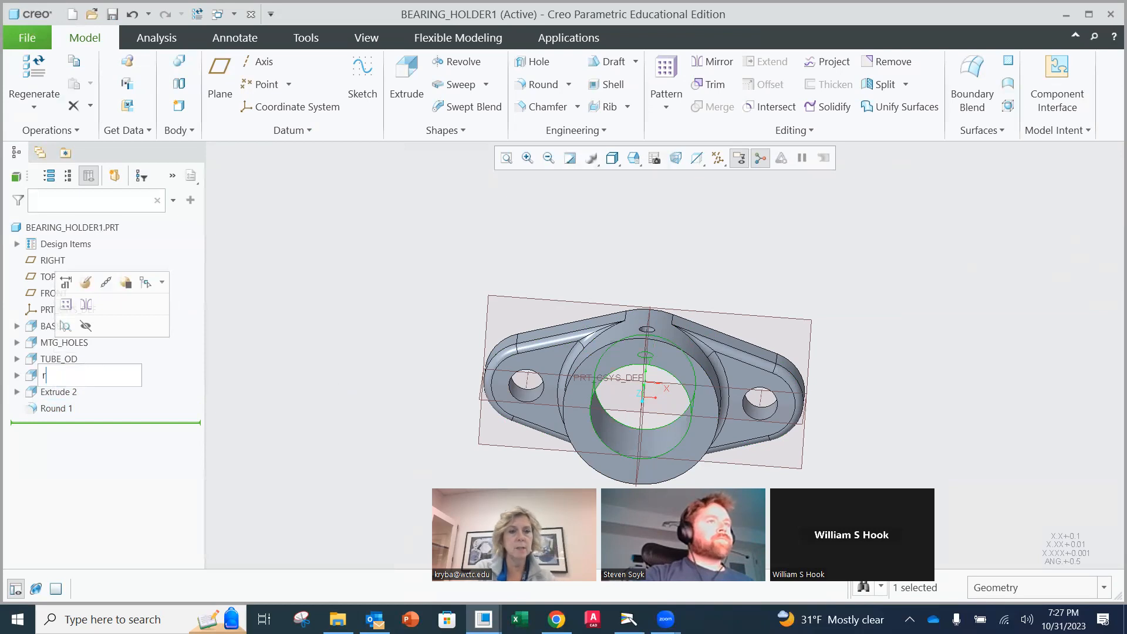
text(tube_)
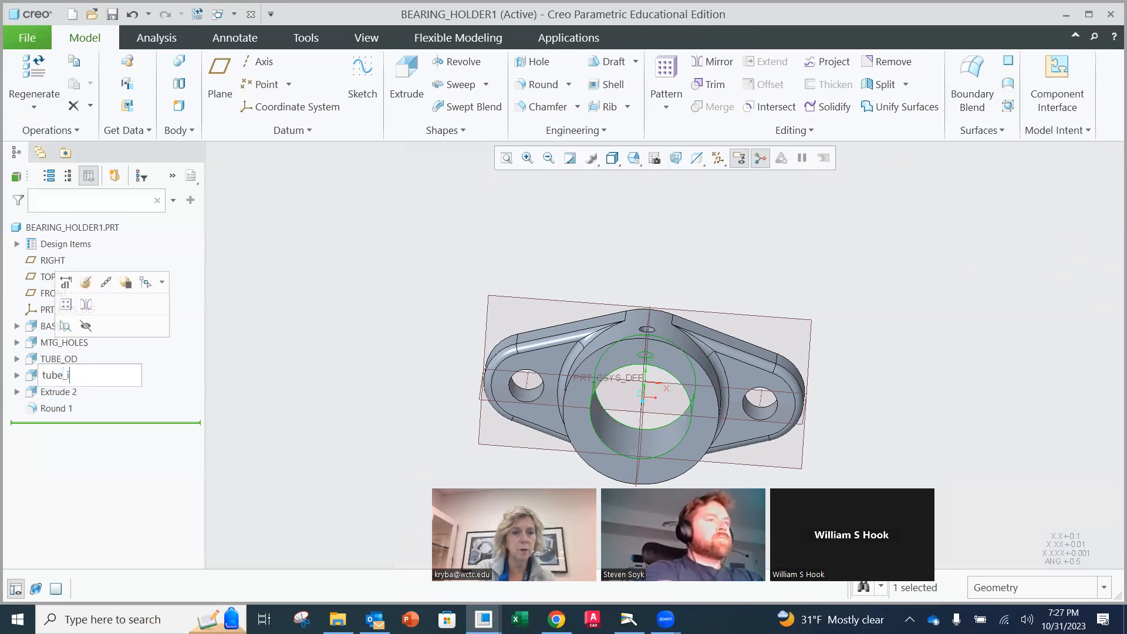
text(id)
key(Return)
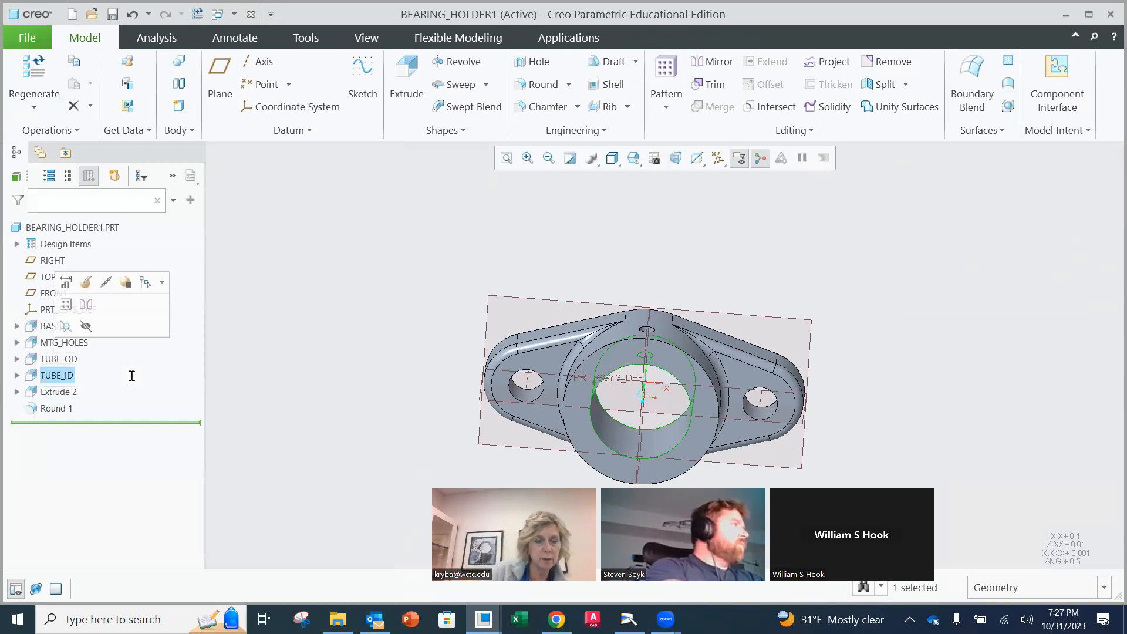
- Rename the extrude that cuts the small drill hole through the tube's upper wall as top_hole
click(68, 394)
click(64, 392)
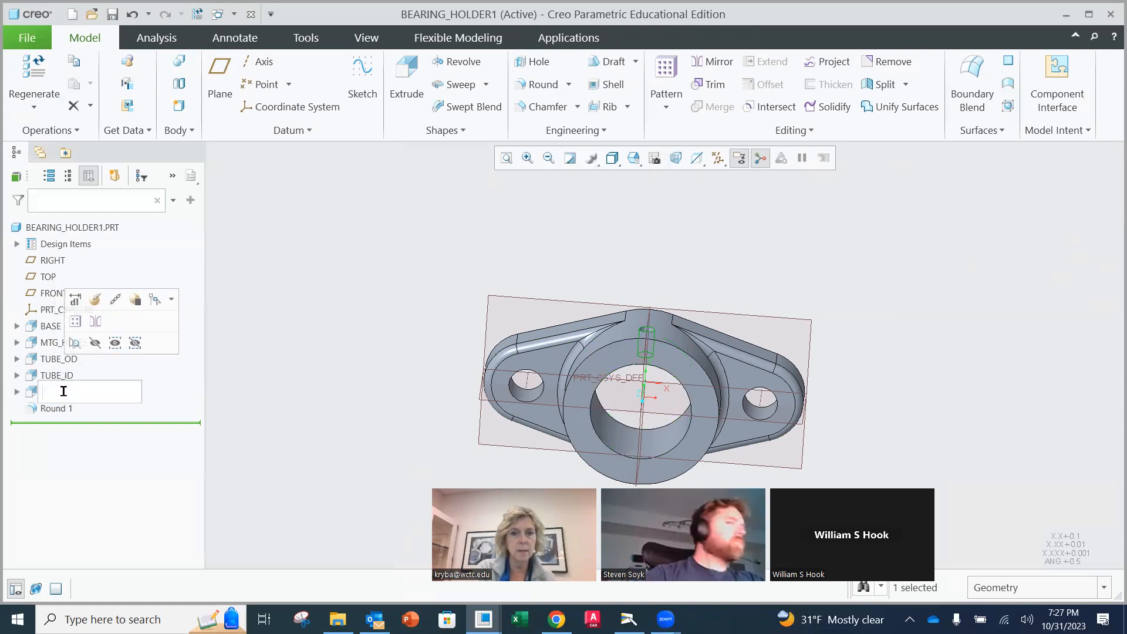
text(top_ho)
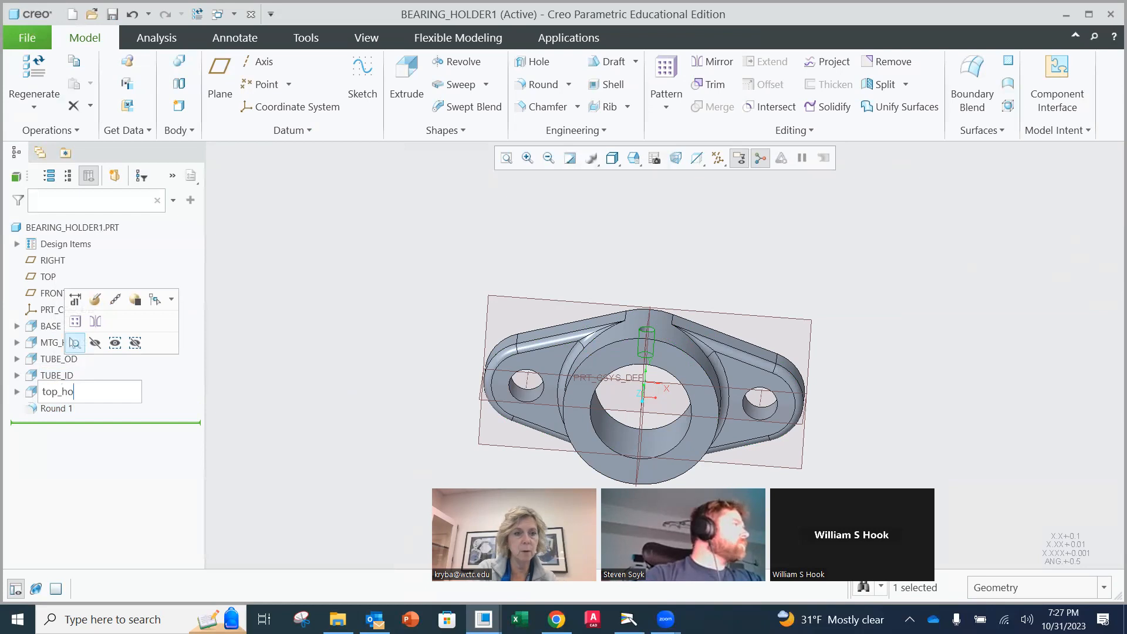
text(le)
key(Return)
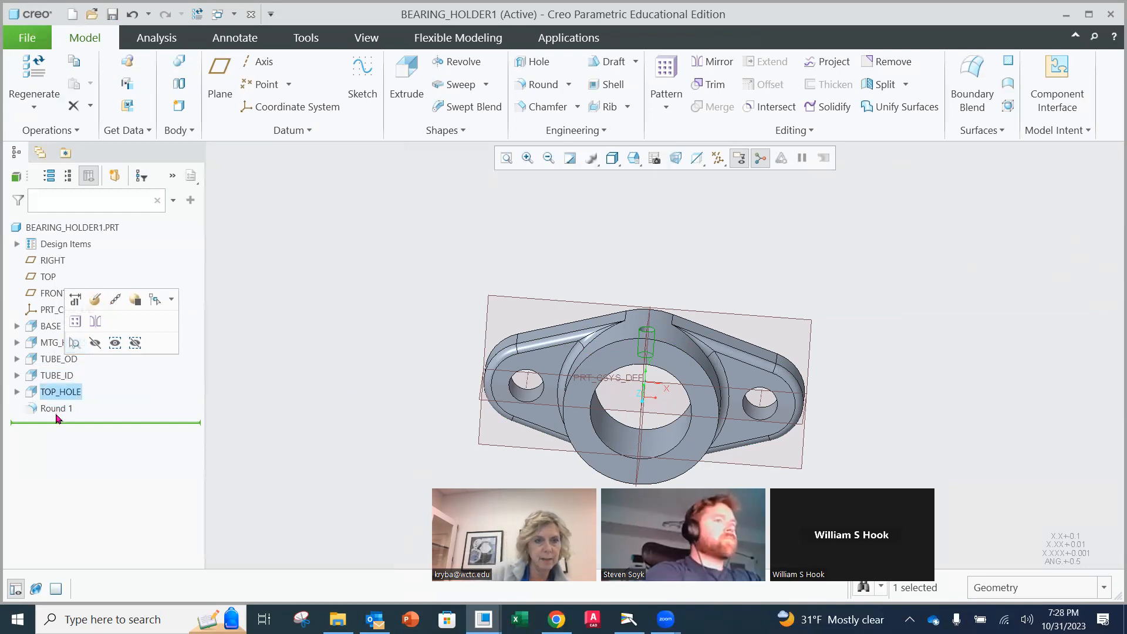
click(233, 346)
- Try to rename the Round 1 feature as .125_fillets
click(64, 409)
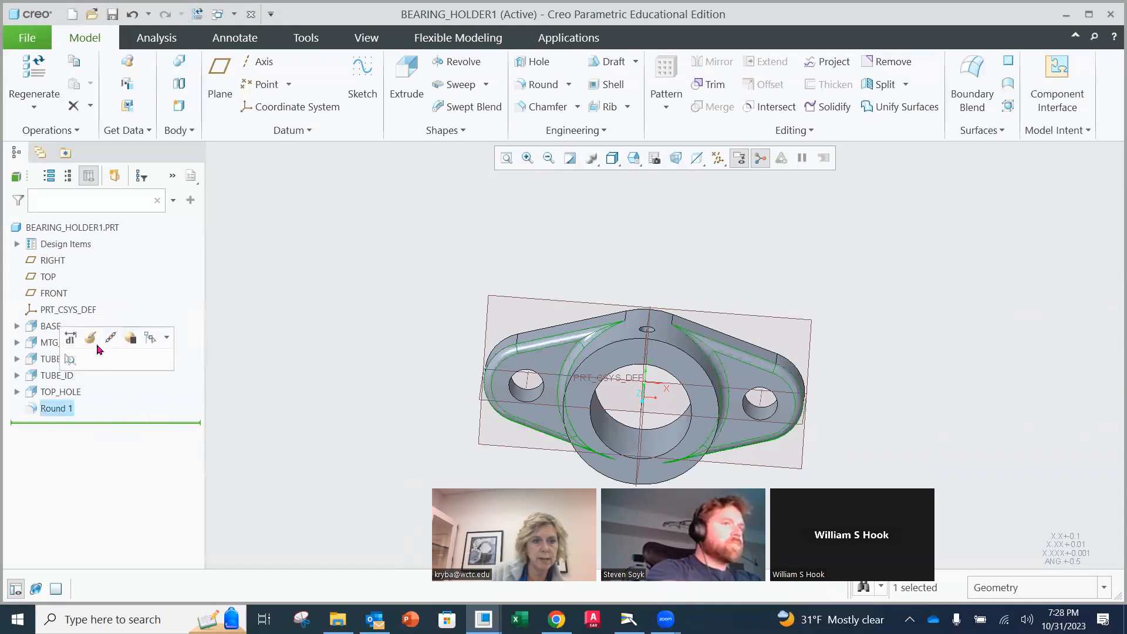
click(68, 408)
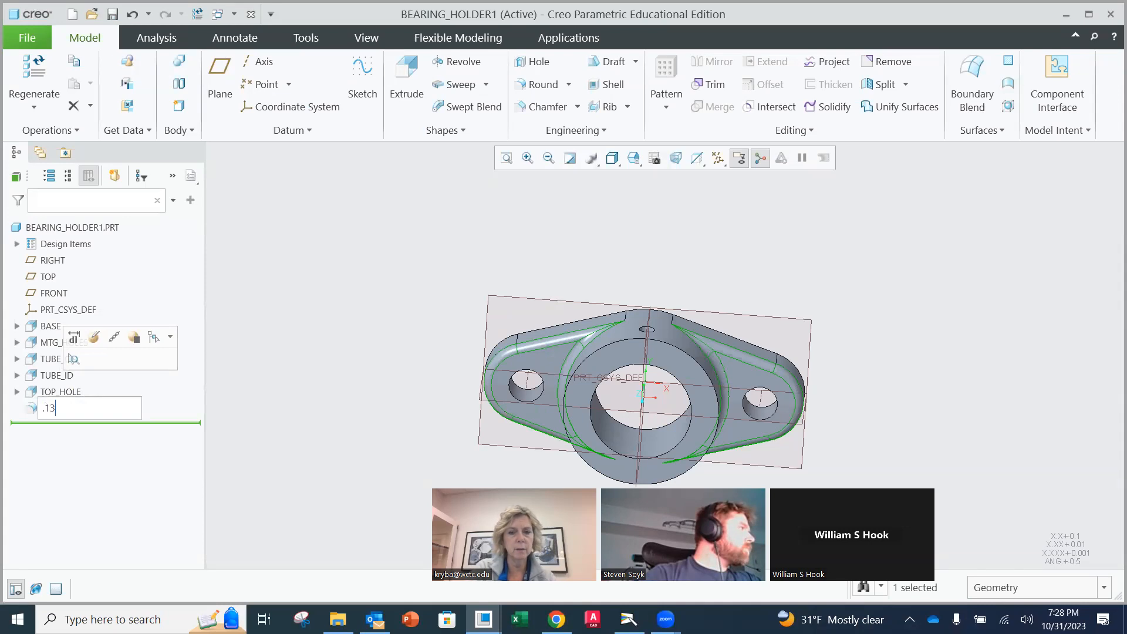
text(.125_fillets)
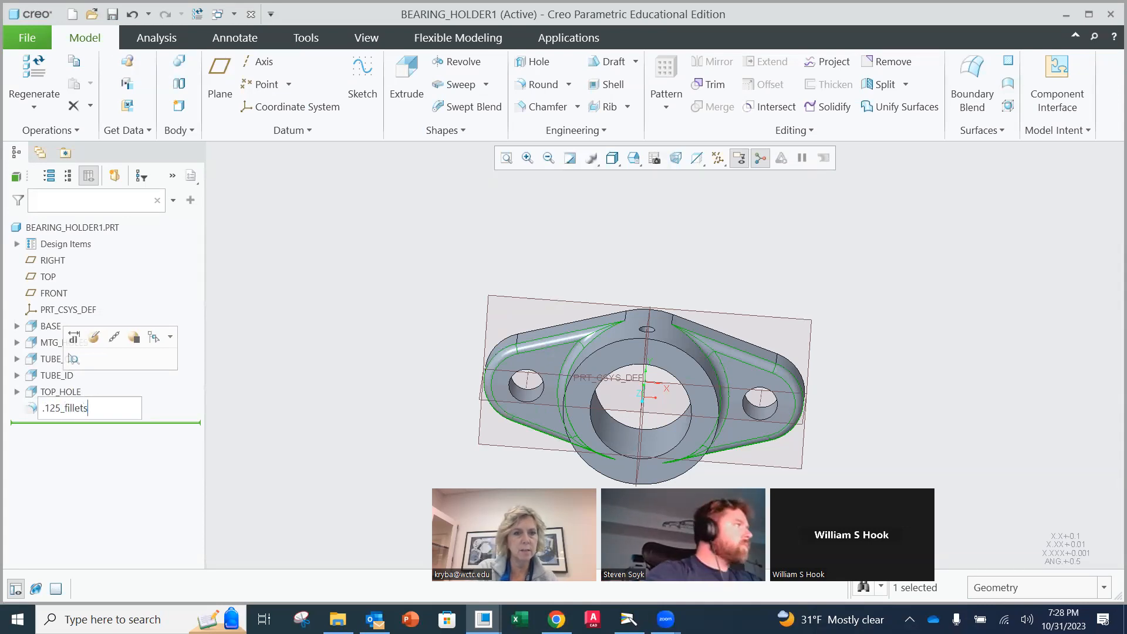
key(Return)
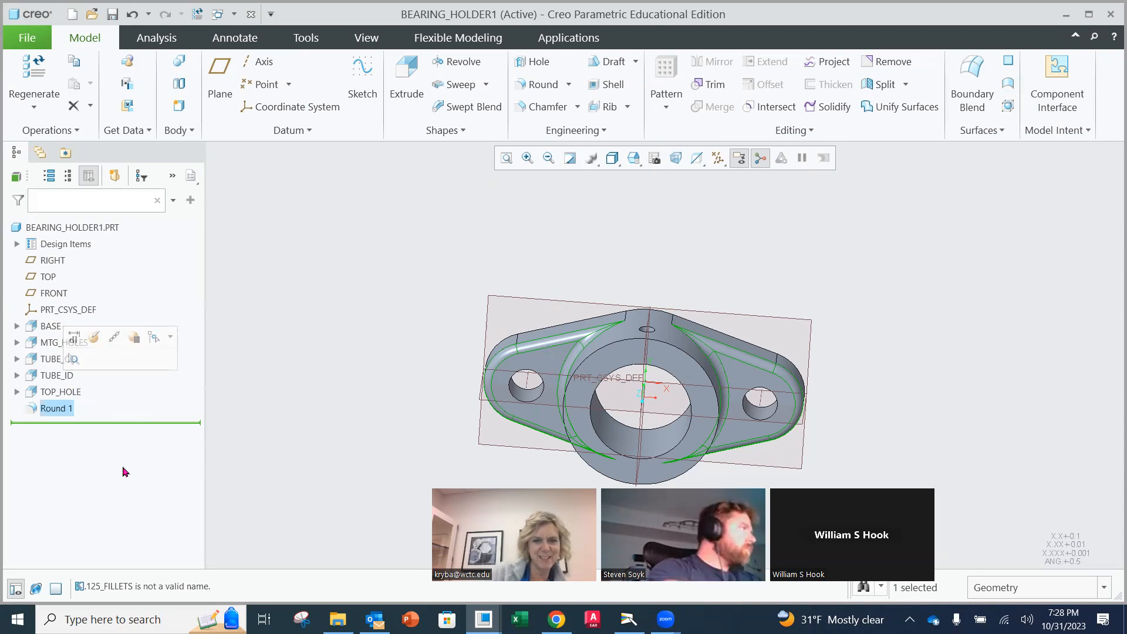
click(156, 390)
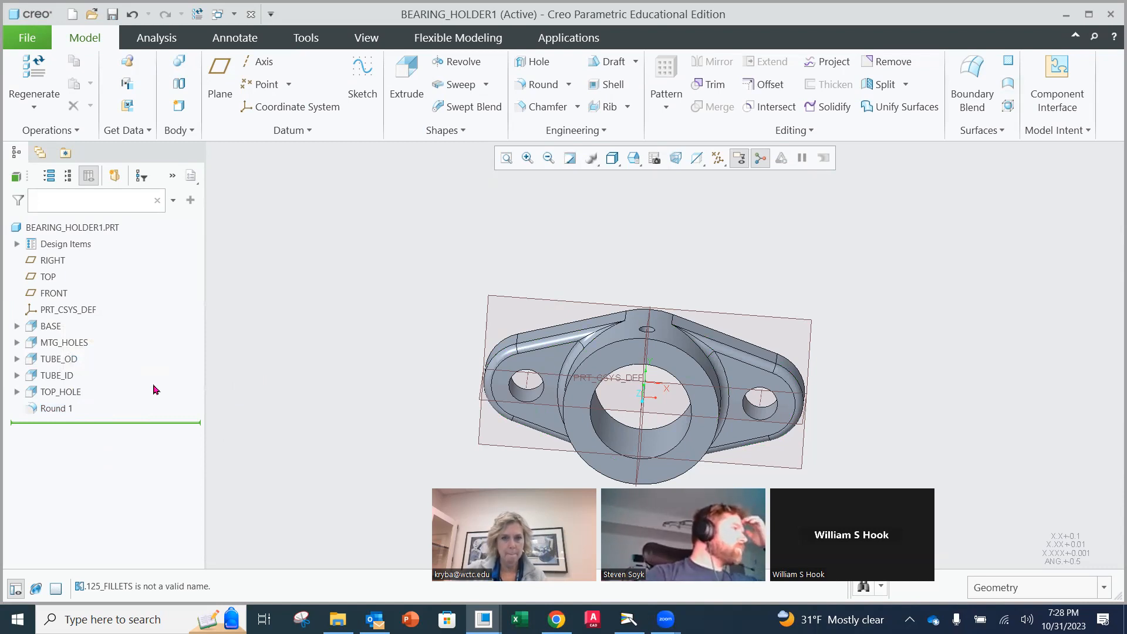
- Try to rename the Round 1 feature as fillets_.125
click(68, 409)
click(50, 409)
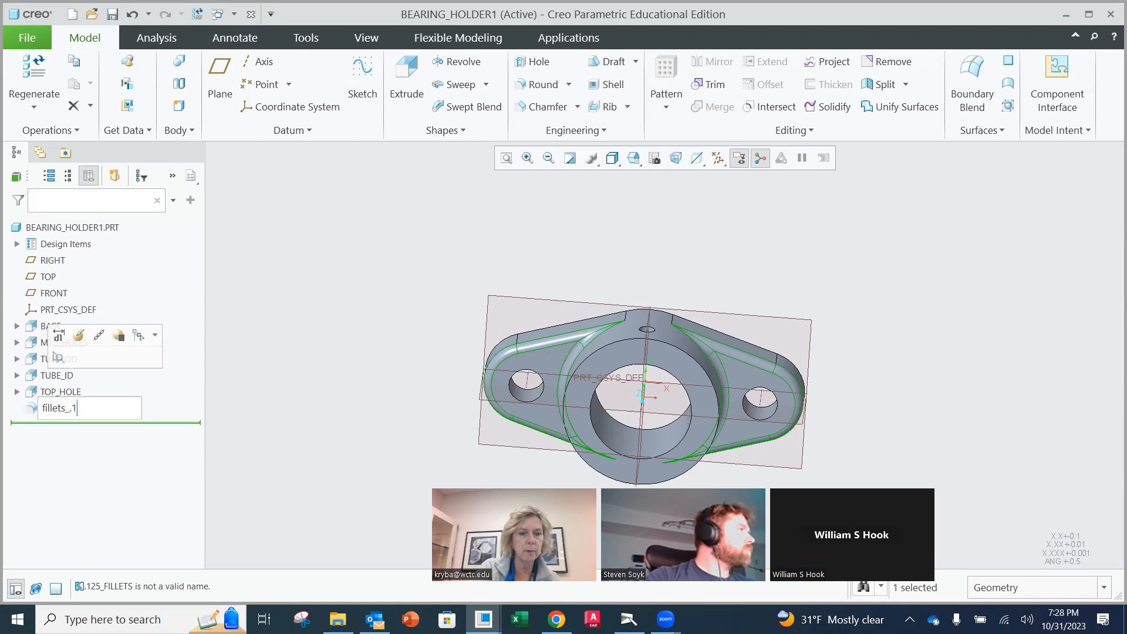
key(Return)
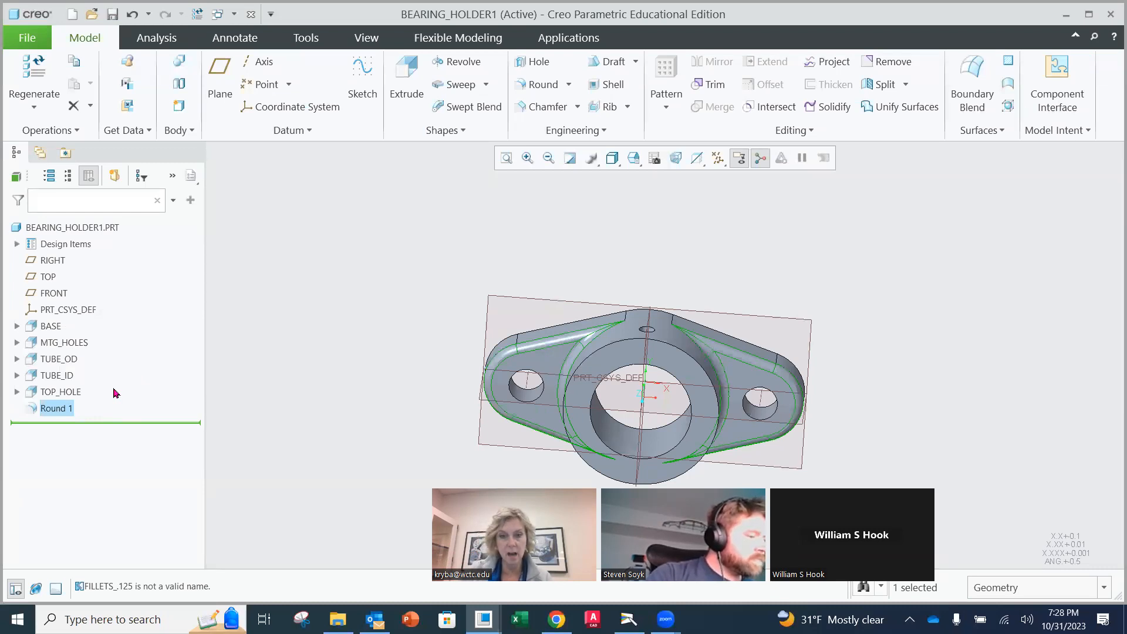
- Chamfer the bore's edge on the tube's front face with a D x D distance of 0.0325
middle_drag(692, 314, 641, 392)
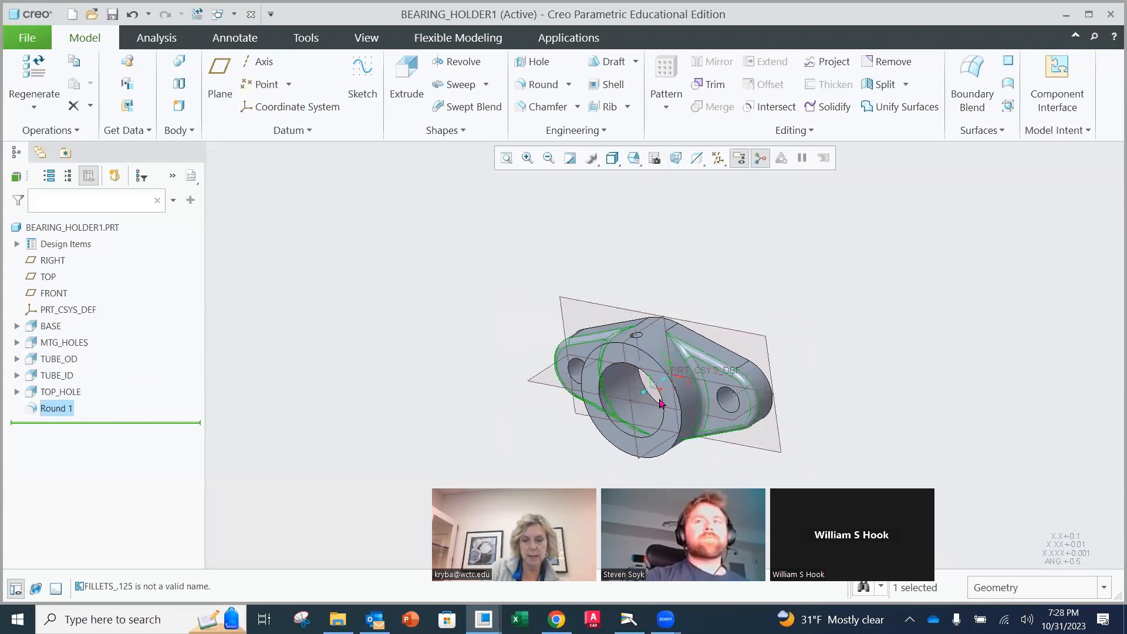
scroll(647, 432, up, 3)
click(673, 188)
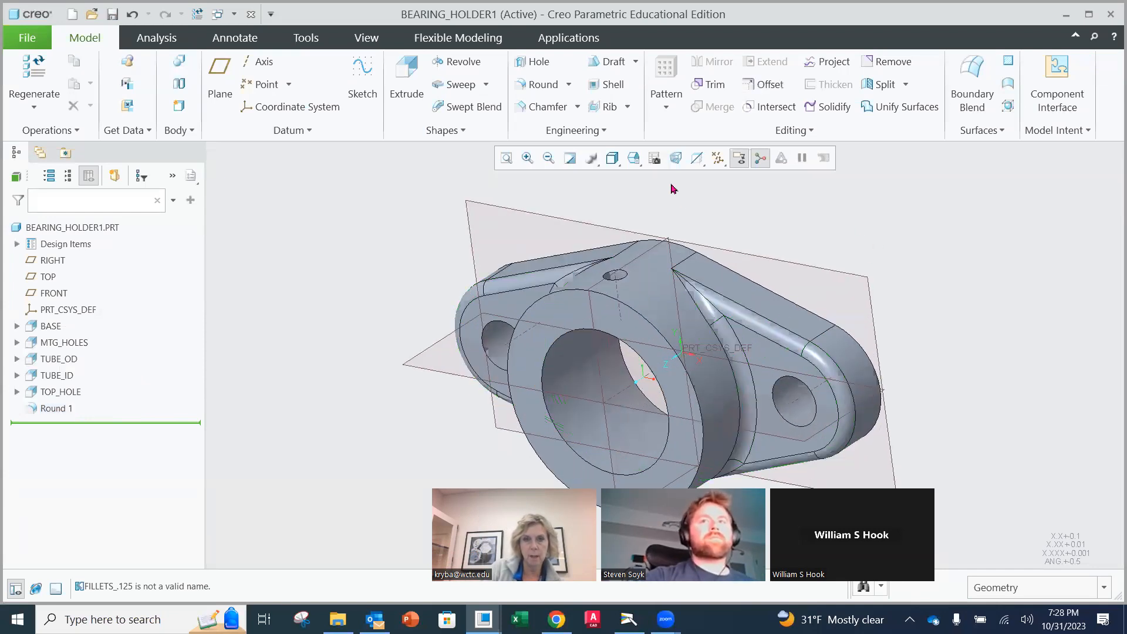
click(546, 109)
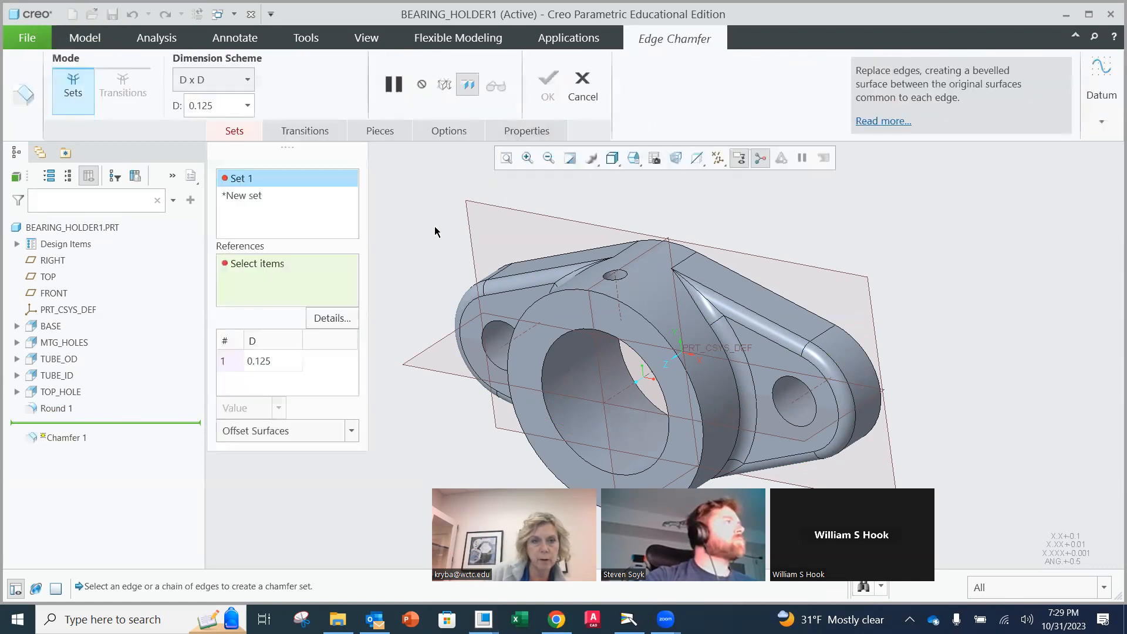
click(559, 341)
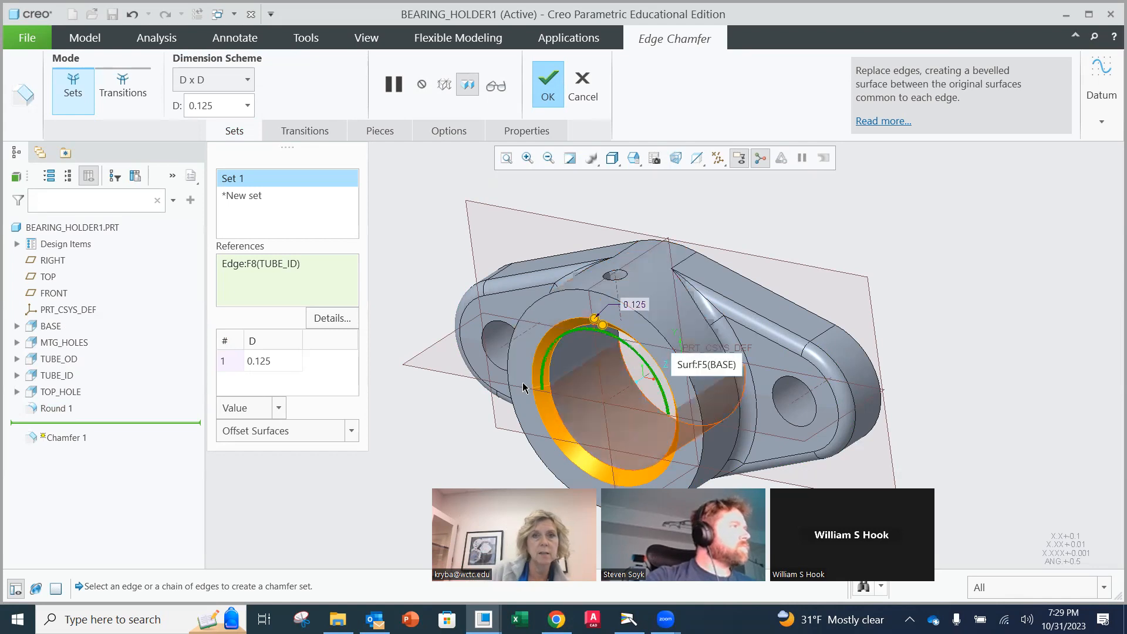
click(277, 360)
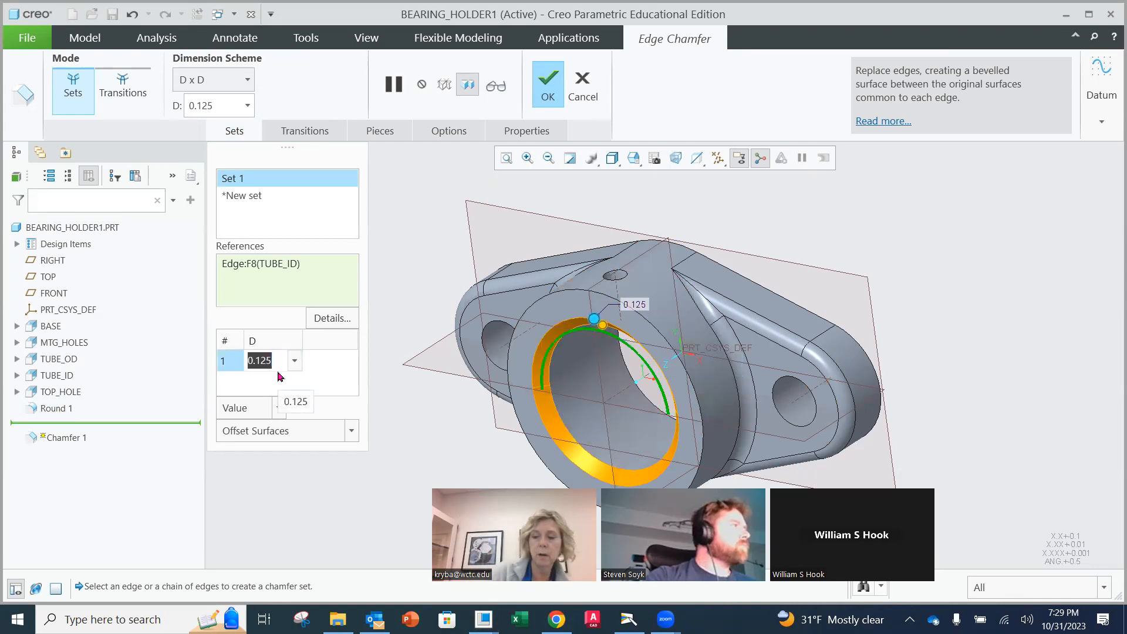
text(.0325)
key(Return)
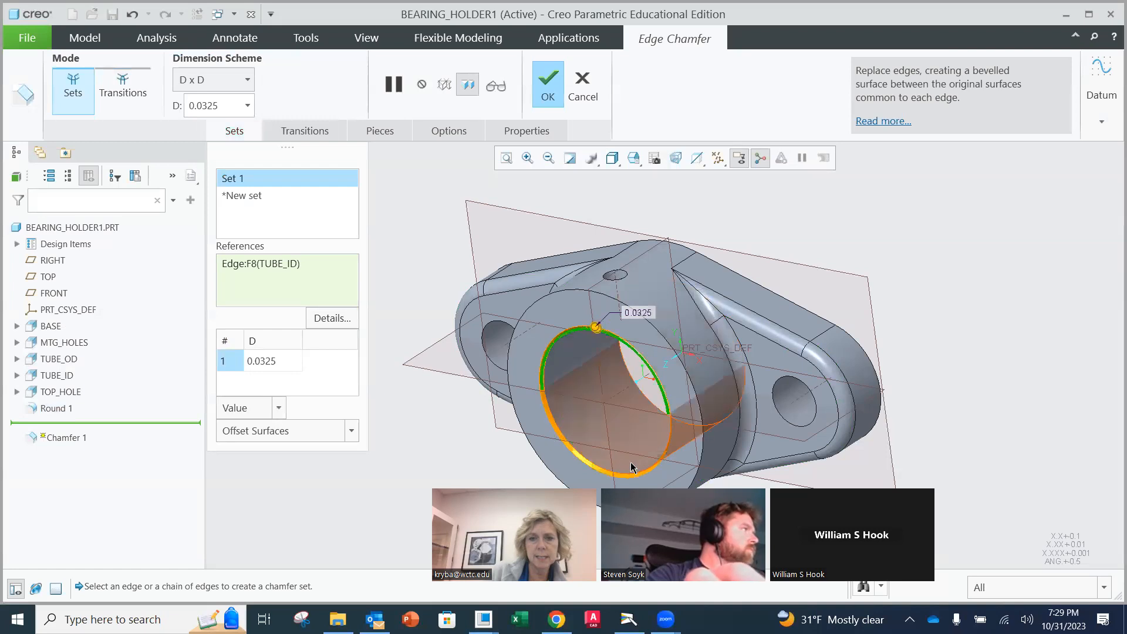
- Add the bore's edge on the flange's flat back face as a second chamfer set and accept the Chamfer feature
middle_drag(622, 395, 610, 327)
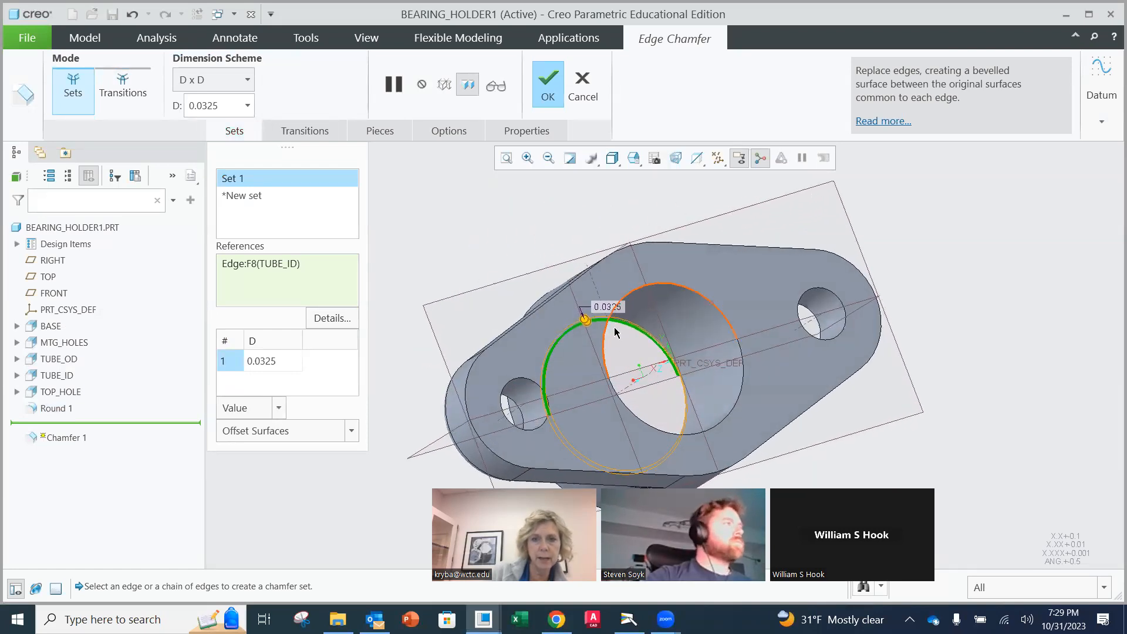
click(709, 305)
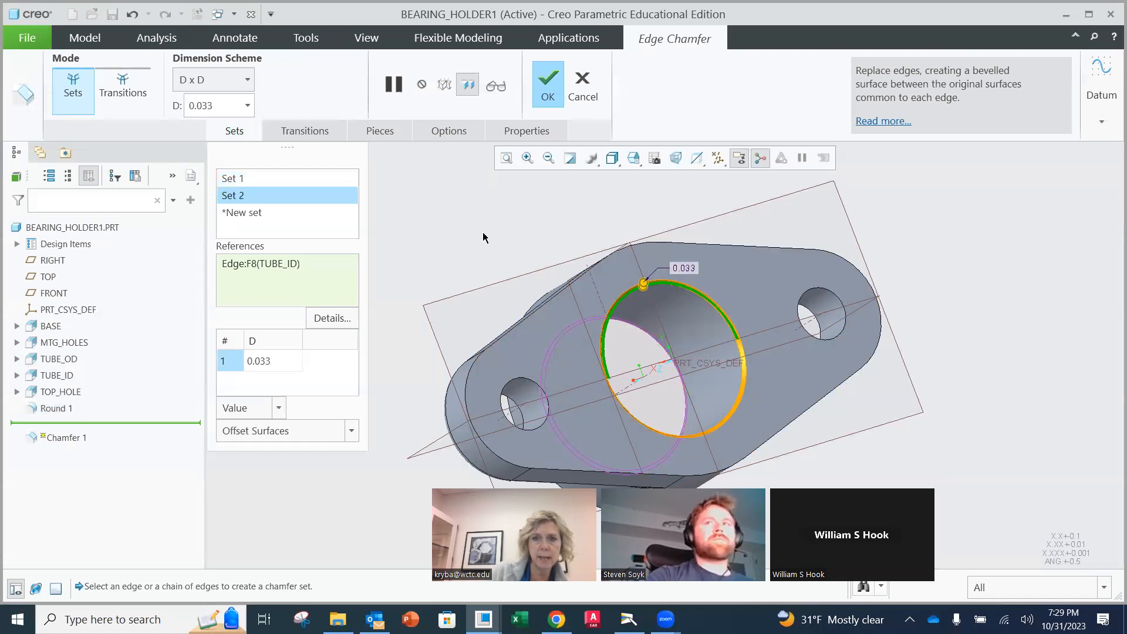
middle_drag(561, 286, 546, 223)
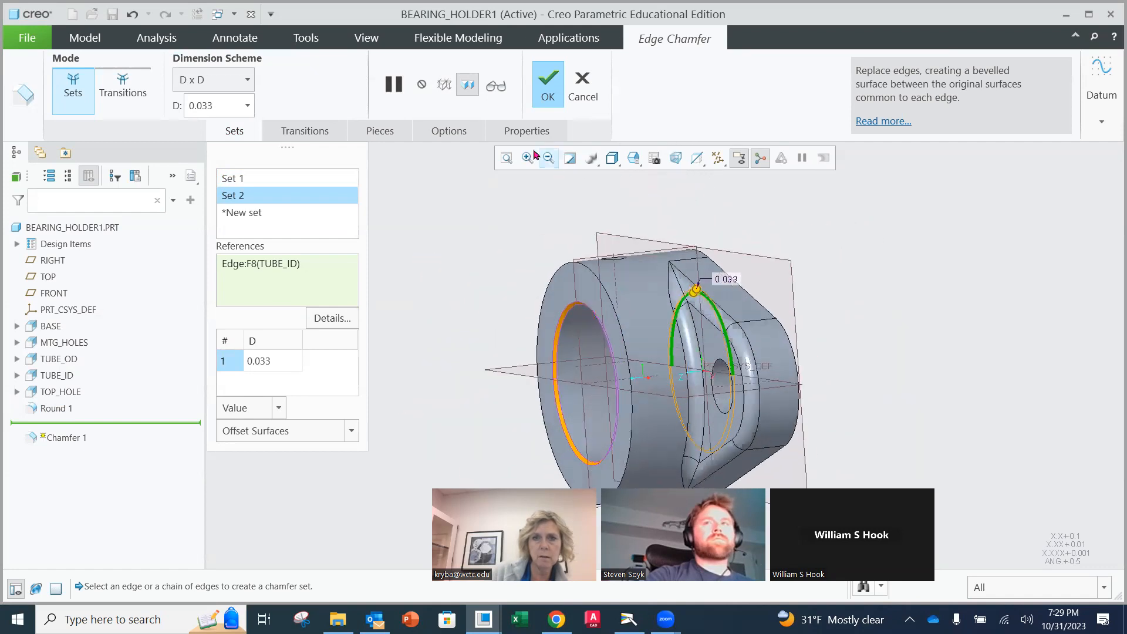
click(549, 87)
middle_drag(626, 243, 687, 260)
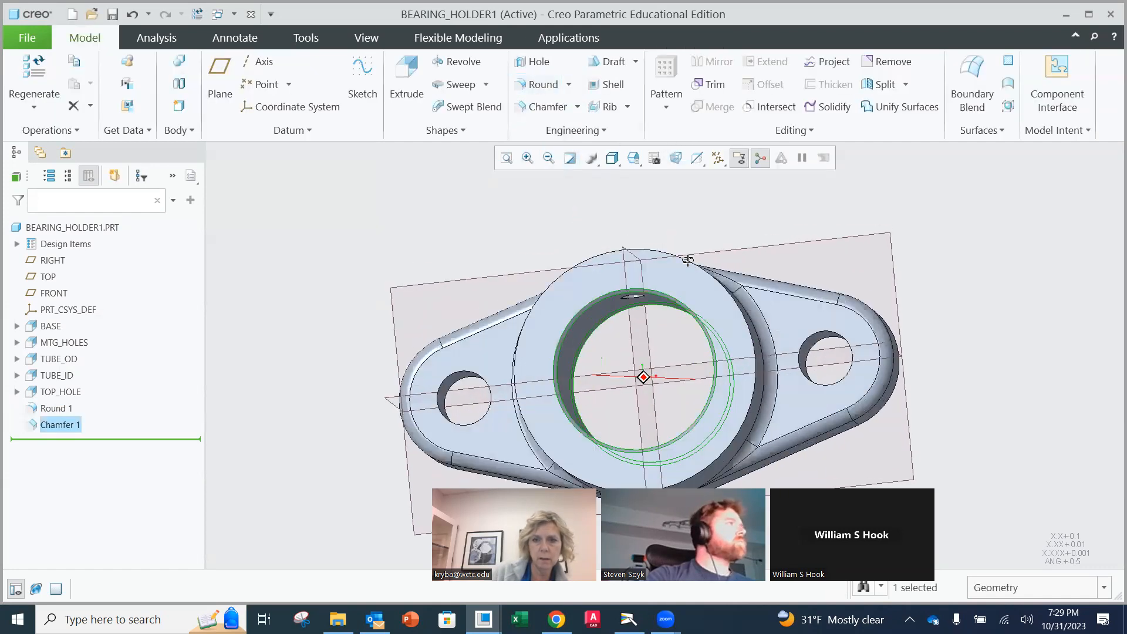
click(700, 209)
- Save the finished bearing holder part under its existing file name
middle_drag(390, 249, 390, 273)
scroll(449, 304, up, 3)
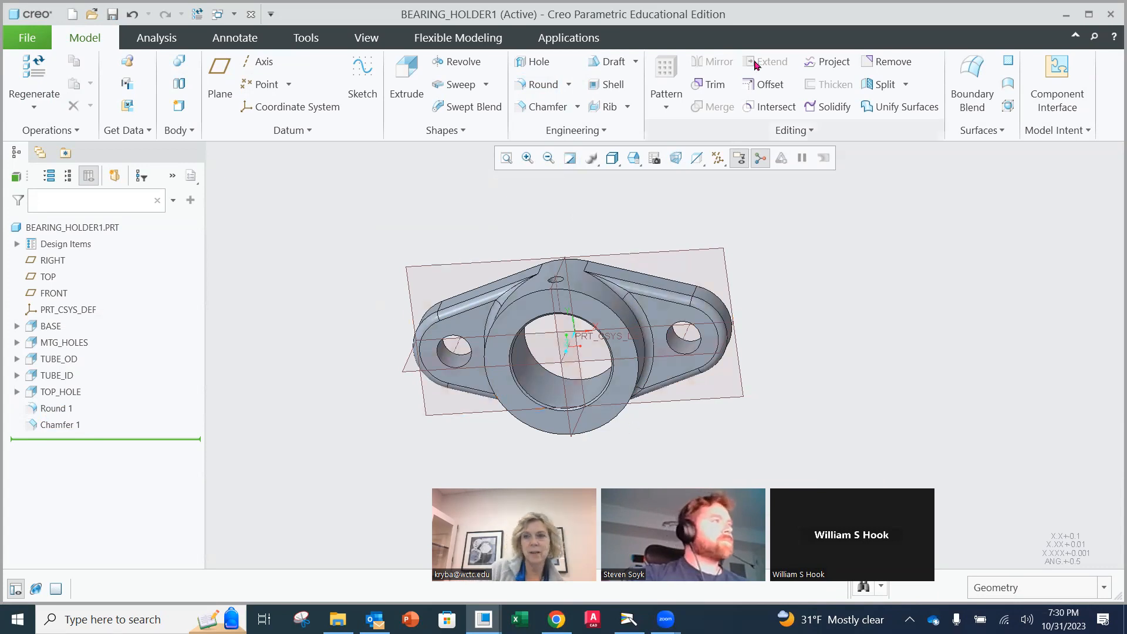
click(27, 37)
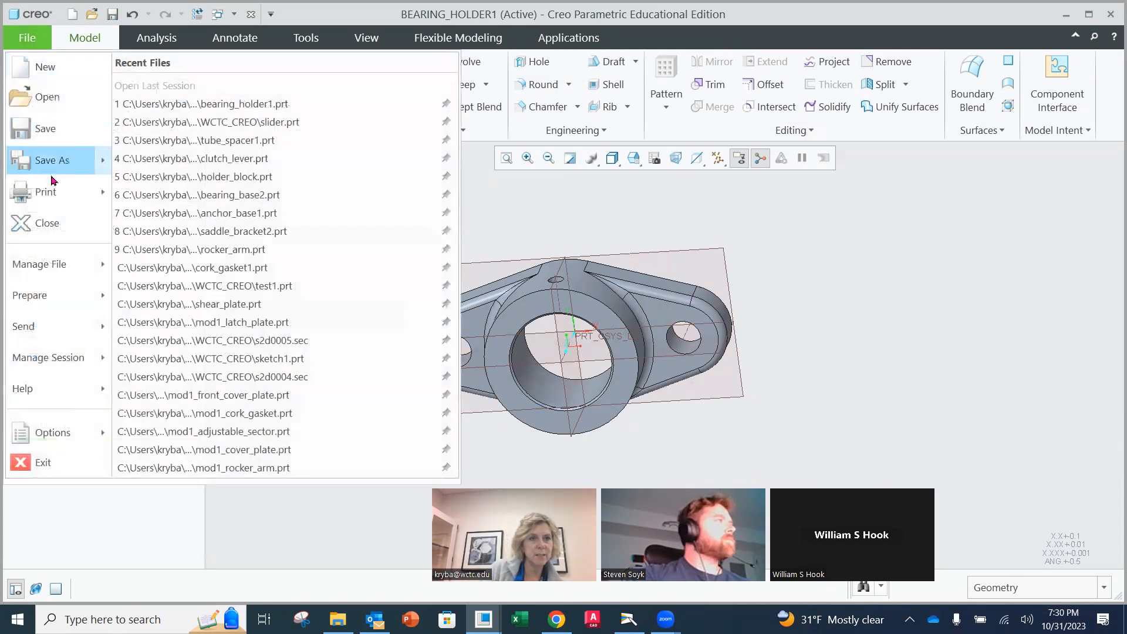
click(48, 132)
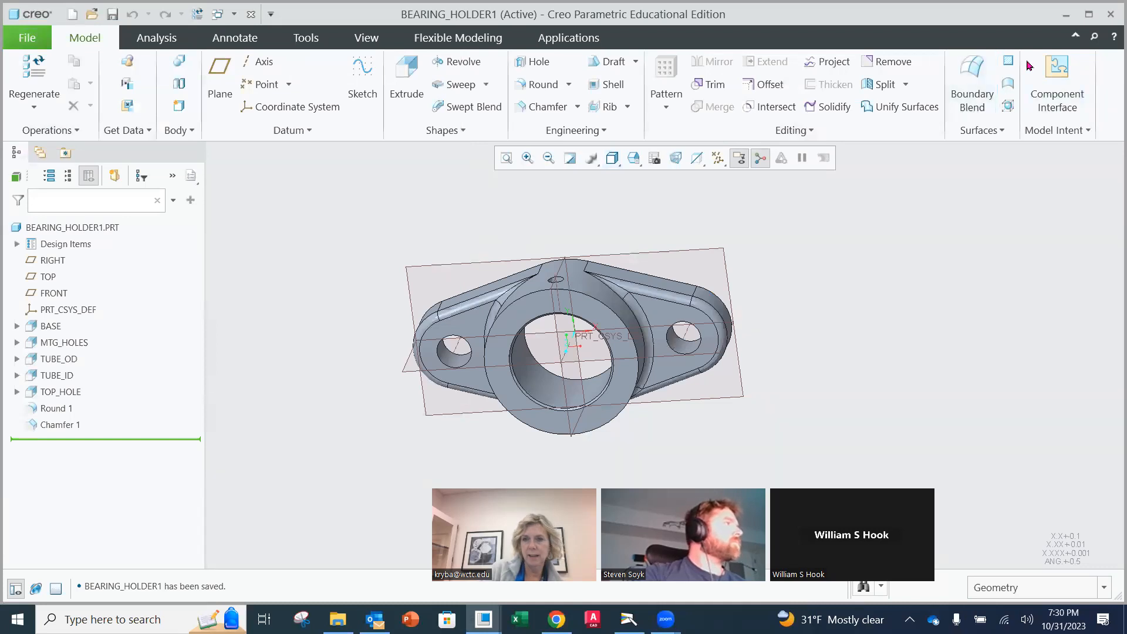